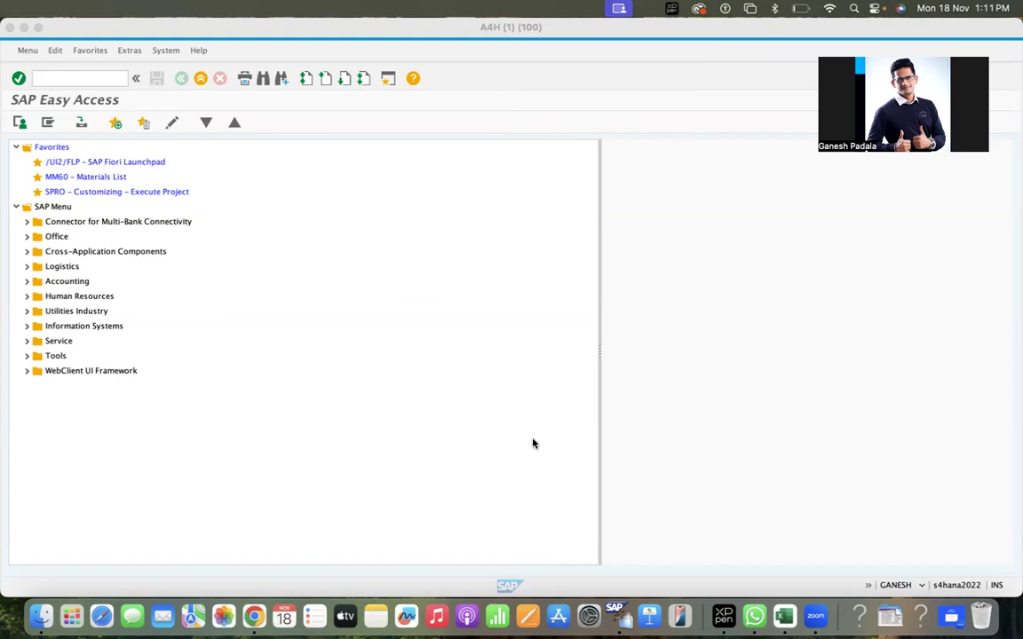
pyautogui.click(784, 615)
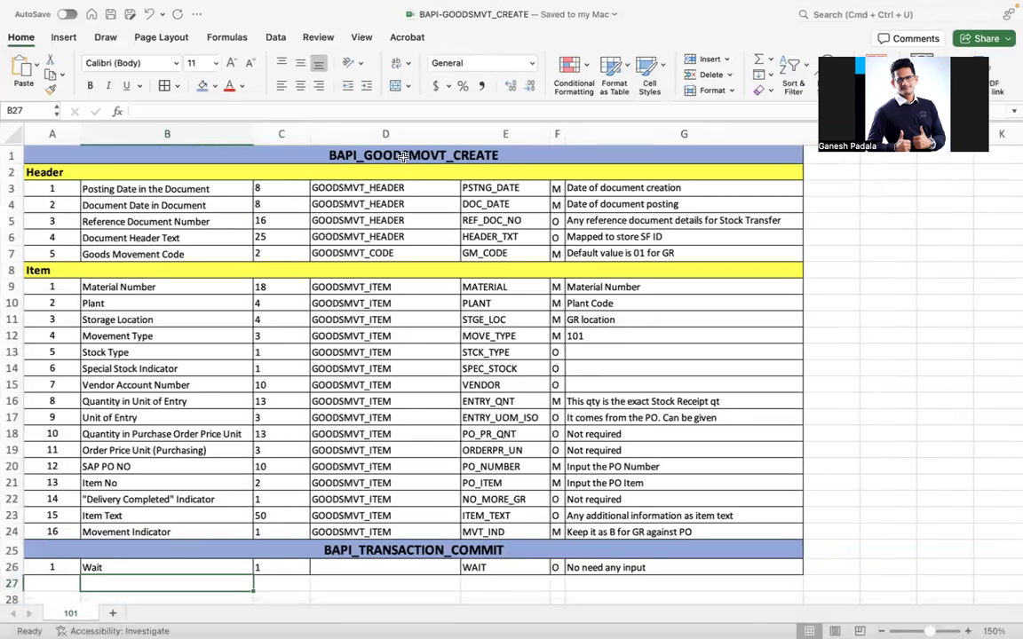
pyautogui.scroll(-1, 239, 173)
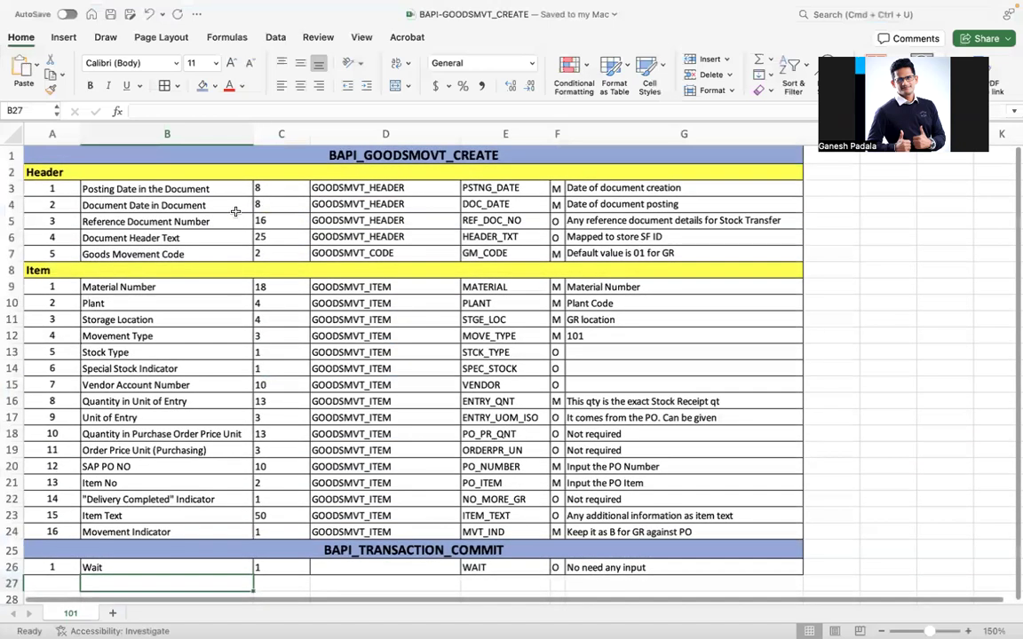
pyautogui.click(120, 186)
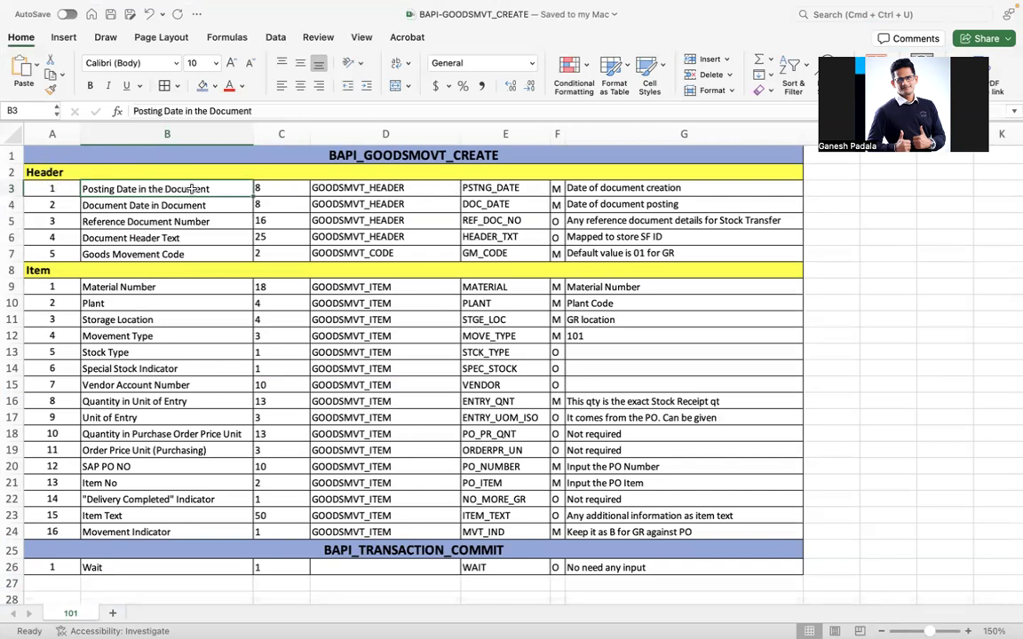
pyautogui.moveTo(192, 187); pyautogui.dragTo(355, 204)
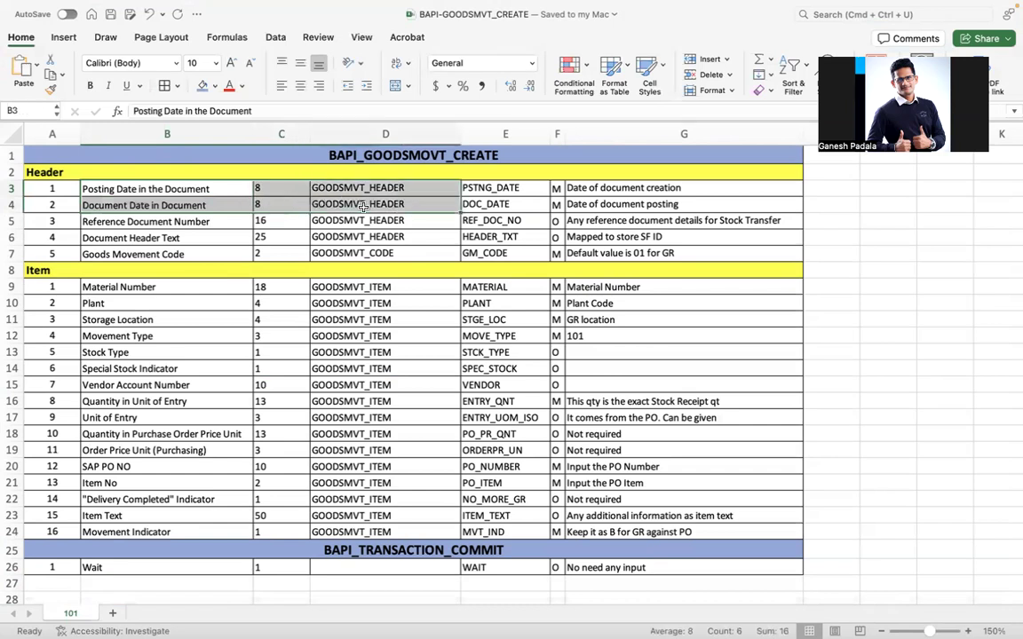
pyautogui.moveTo(503, 188); pyautogui.dragTo(501, 204)
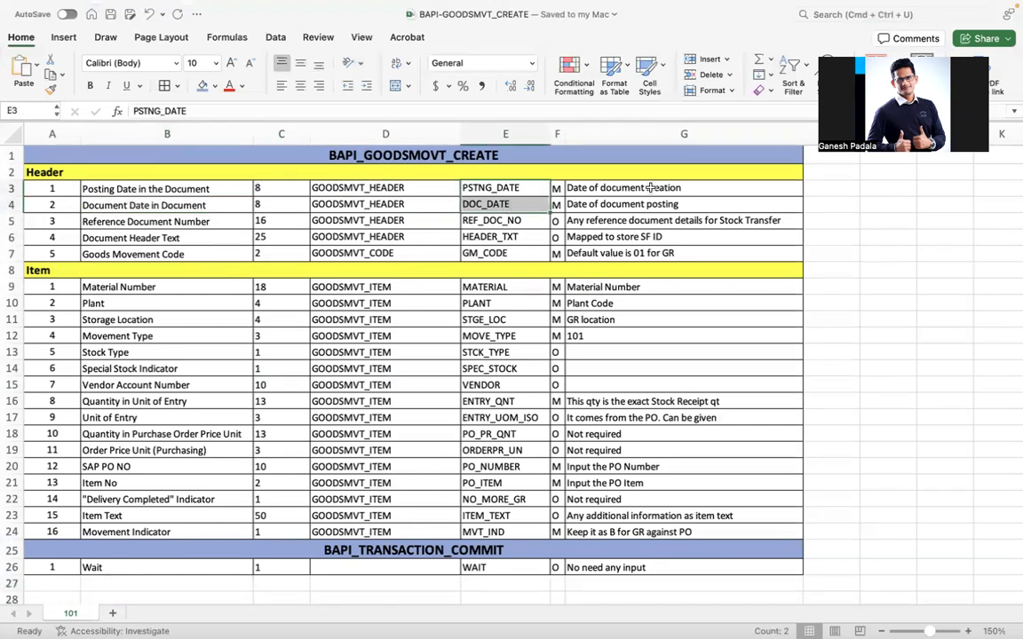
pyautogui.moveTo(621, 189); pyautogui.dragTo(646, 205)
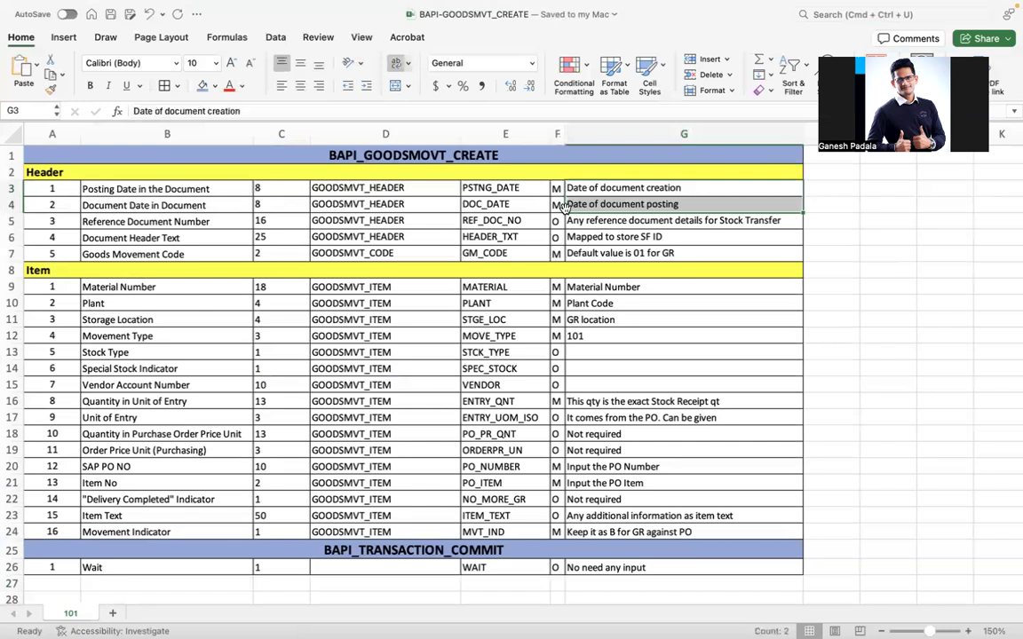
# Set the posting date and document date lengths in C3 and C4 to 10.
pyautogui.click(271, 189)
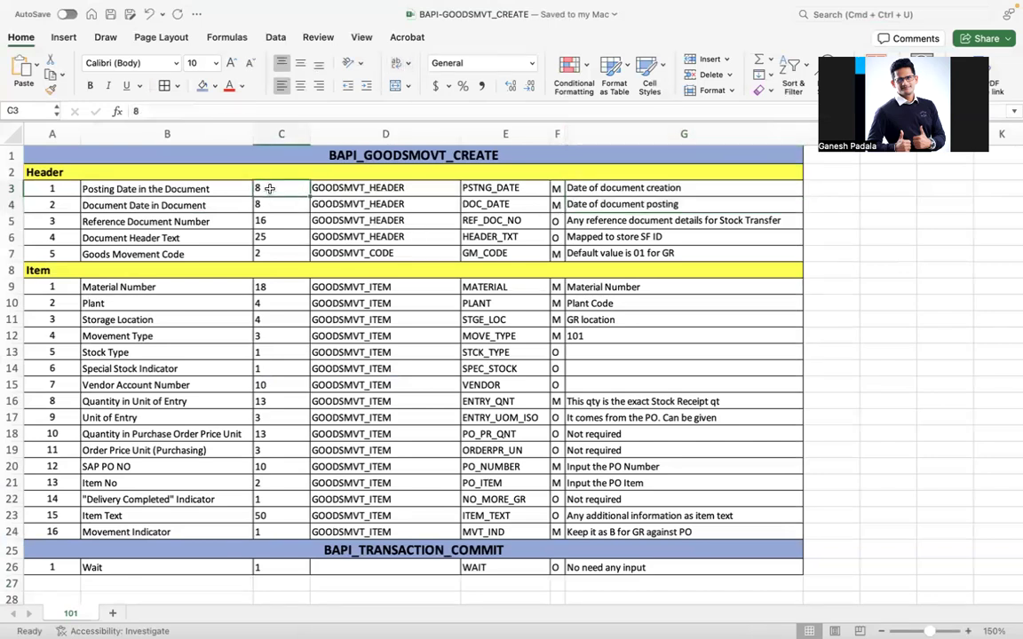
pyautogui.write('10')
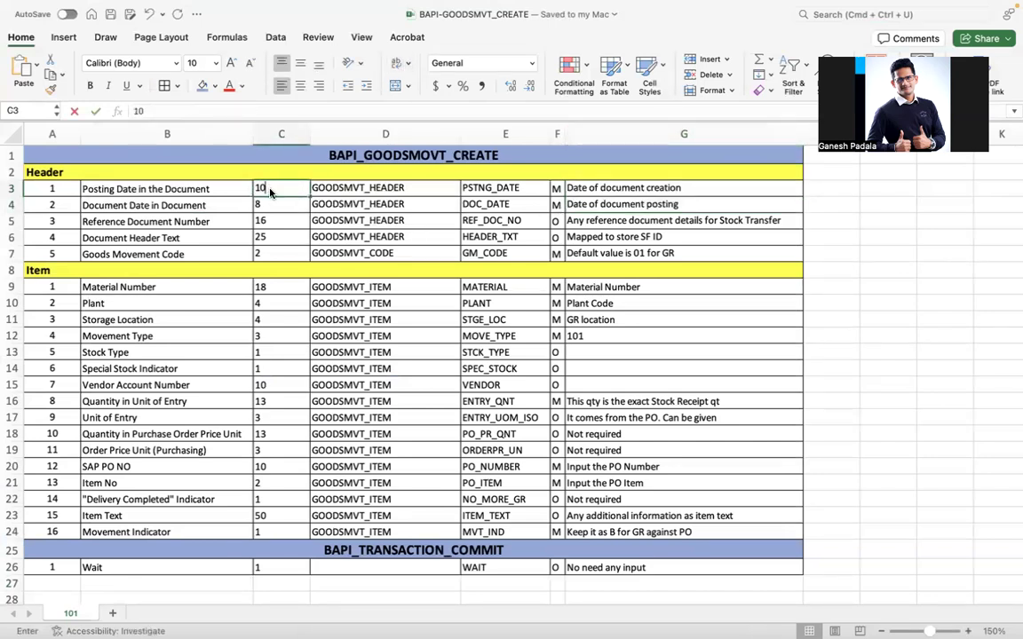
pyautogui.press('Return')
pyautogui.write('10')
pyautogui.press('Return')
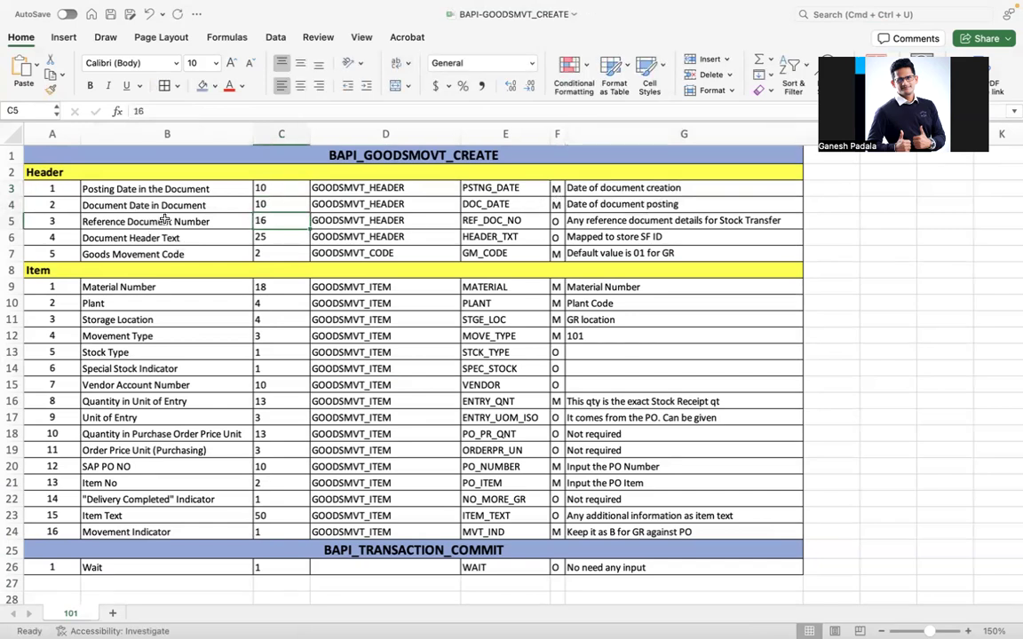
# Delete the Reference Document Number (REF_DOC_NO) row from the header fields.
pyautogui.click(608, 221)
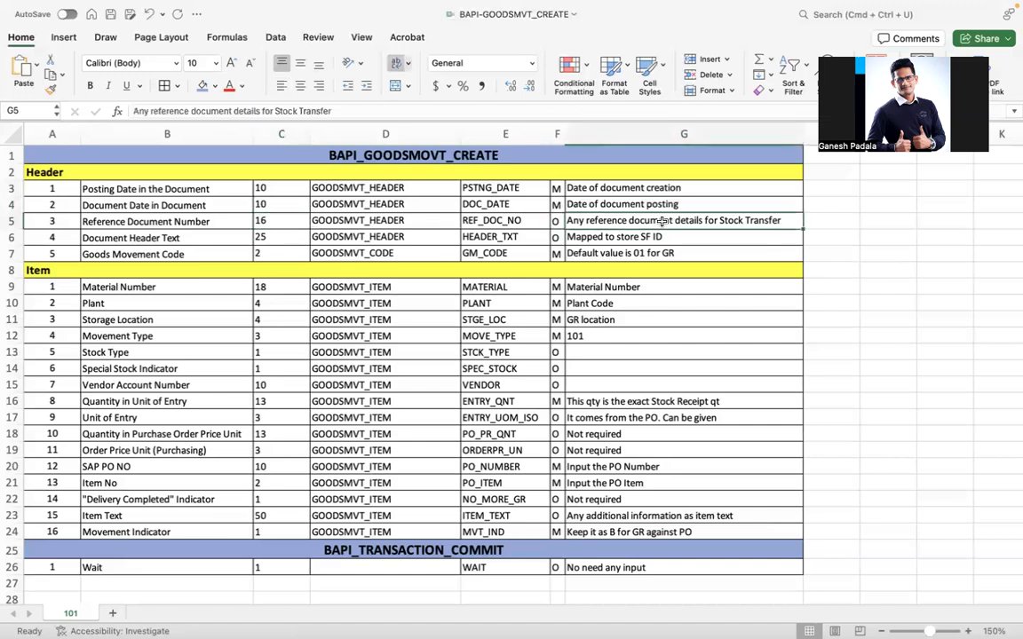
pyautogui.click(11, 220)
pyautogui.hotkey('ctrl', '-')
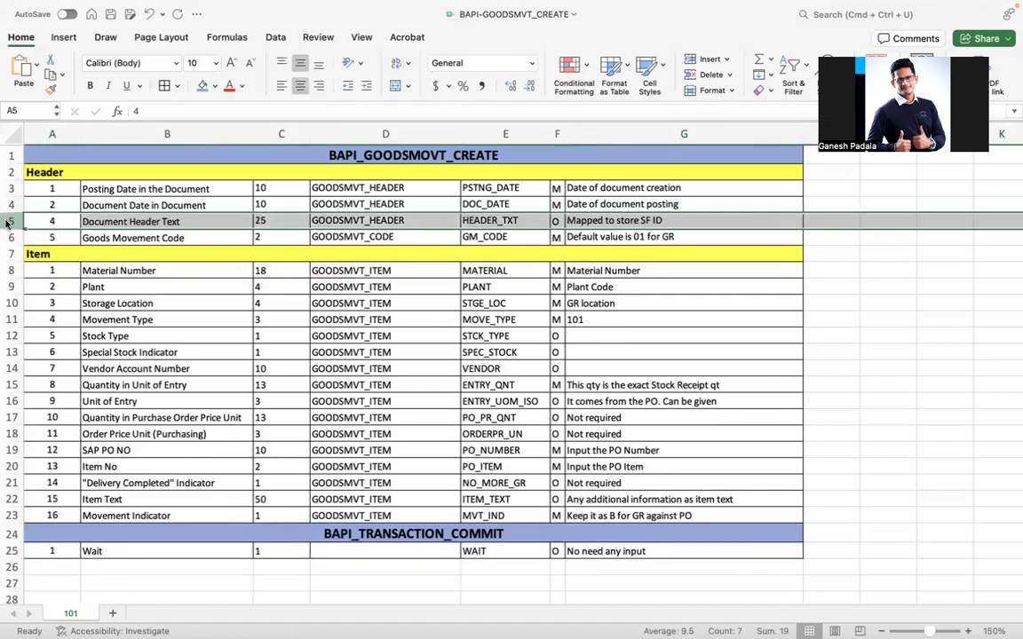
# Renumber Document Header Text as 3 and Goods Movement Code as 4.
pyautogui.click(63, 220)
pyautogui.write('3')
pyautogui.press('Return')
pyautogui.write('4')
pyautogui.press('Return')
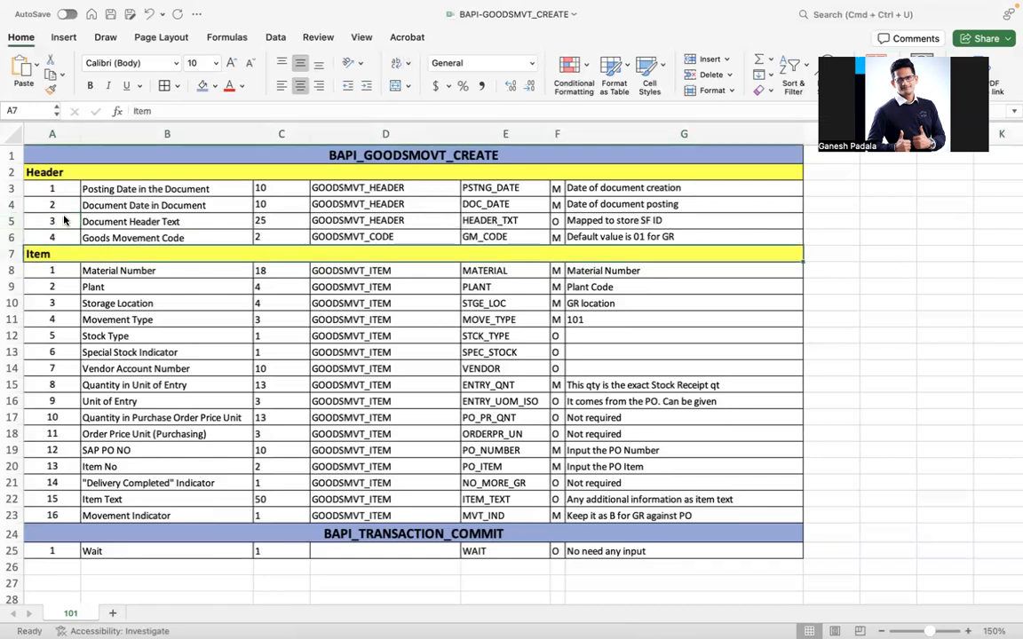
pyautogui.click(523, 237)
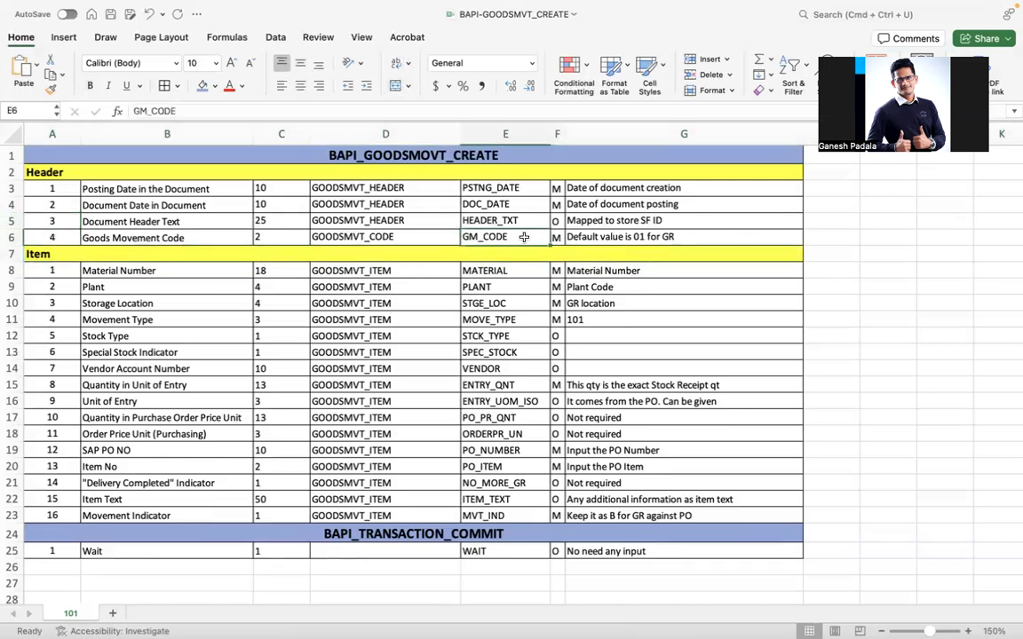
pyautogui.click(577, 235)
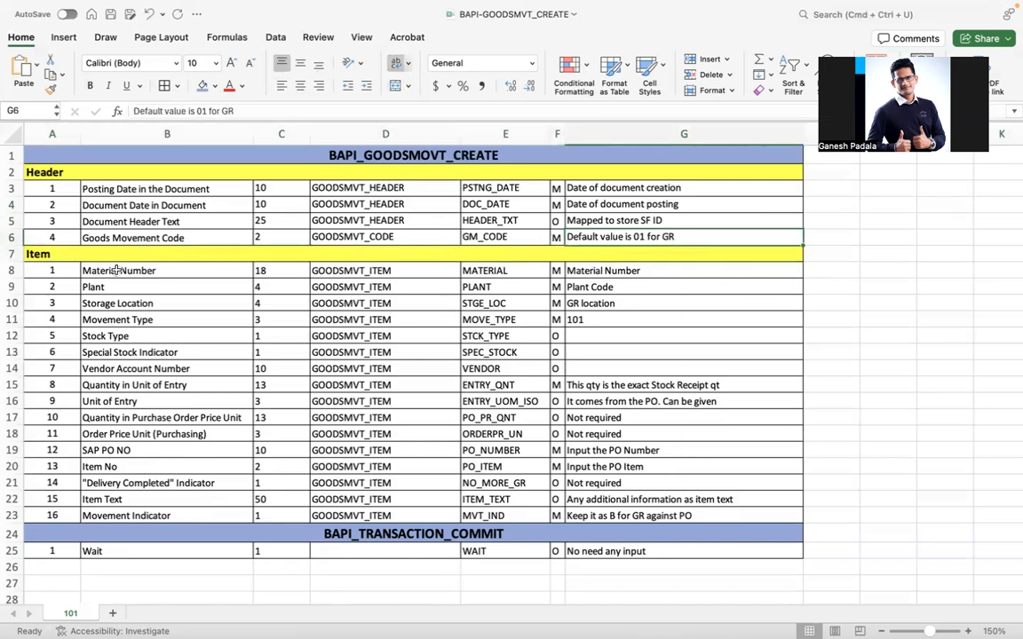
pyautogui.moveTo(104, 275); pyautogui.dragTo(587, 304)
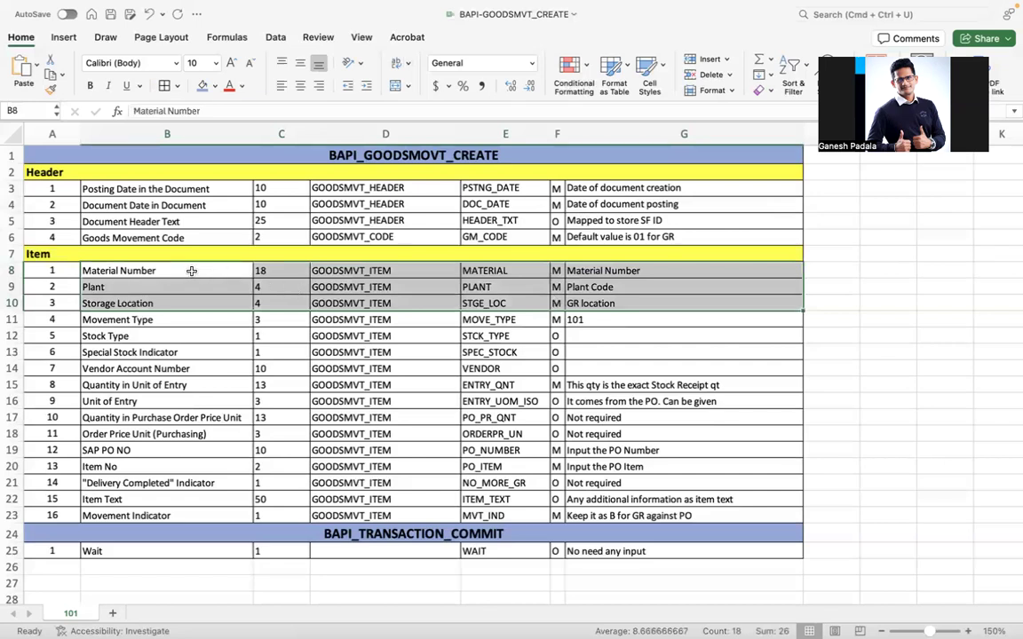
pyautogui.moveTo(192, 271); pyautogui.dragTo(551, 302)
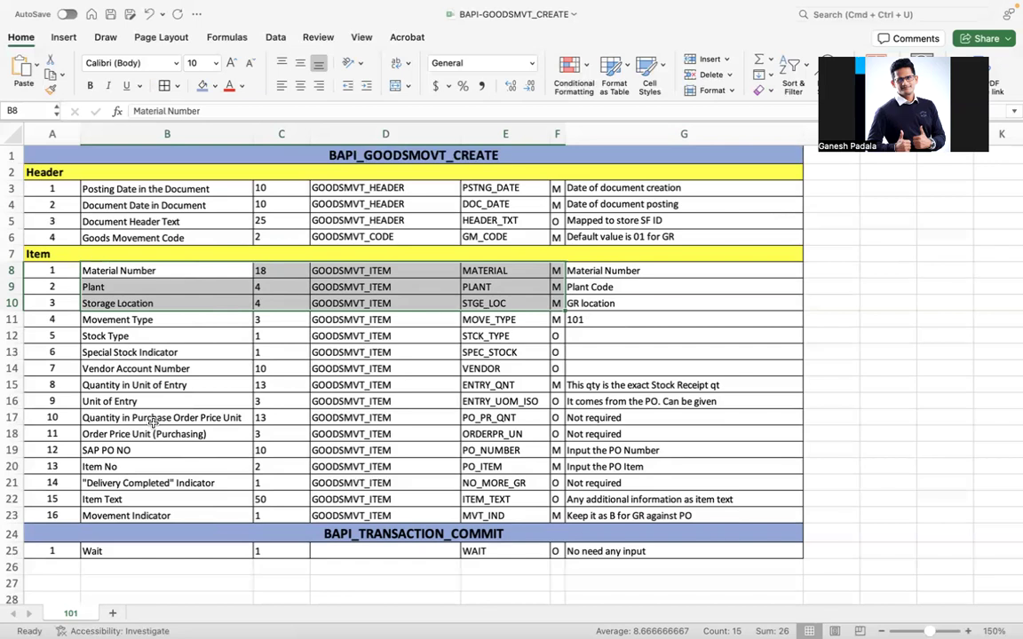
pyautogui.moveTo(213, 319); pyautogui.dragTo(577, 321)
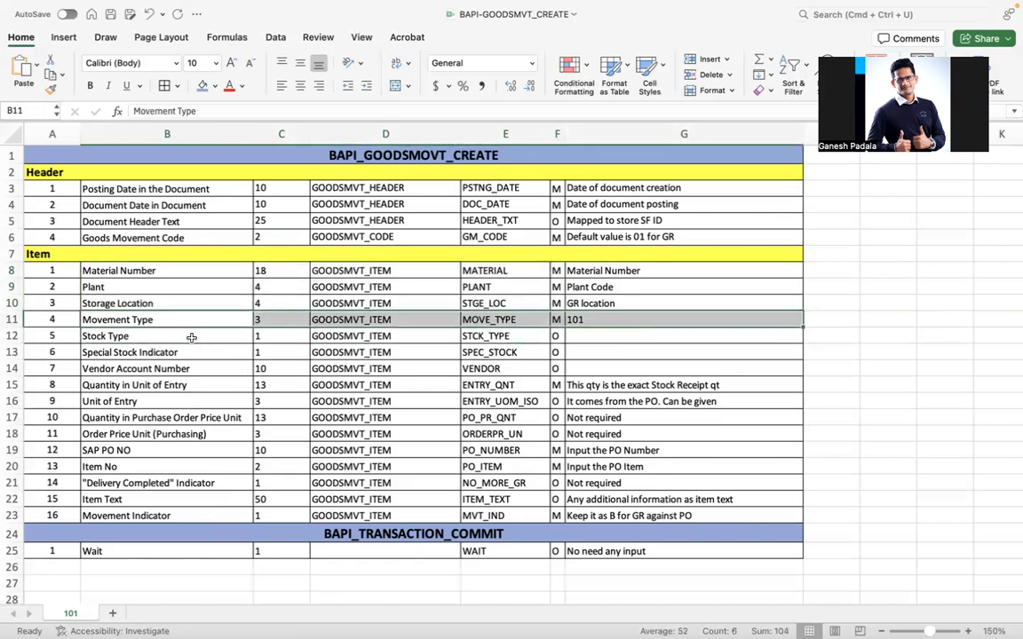
pyautogui.moveTo(177, 336); pyautogui.dragTo(618, 366)
pyautogui.moveTo(11, 335); pyautogui.dragTo(11, 366)
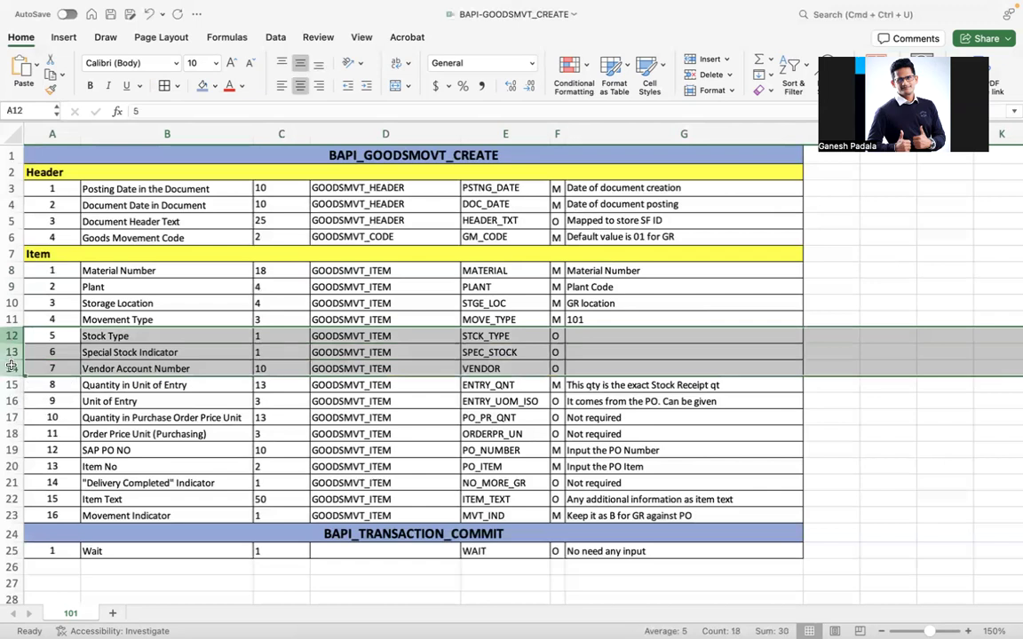
# Delete the stock type, special stock and vendor rows, and correct 'qty' in the G12 note.
pyautogui.press('super+minus')
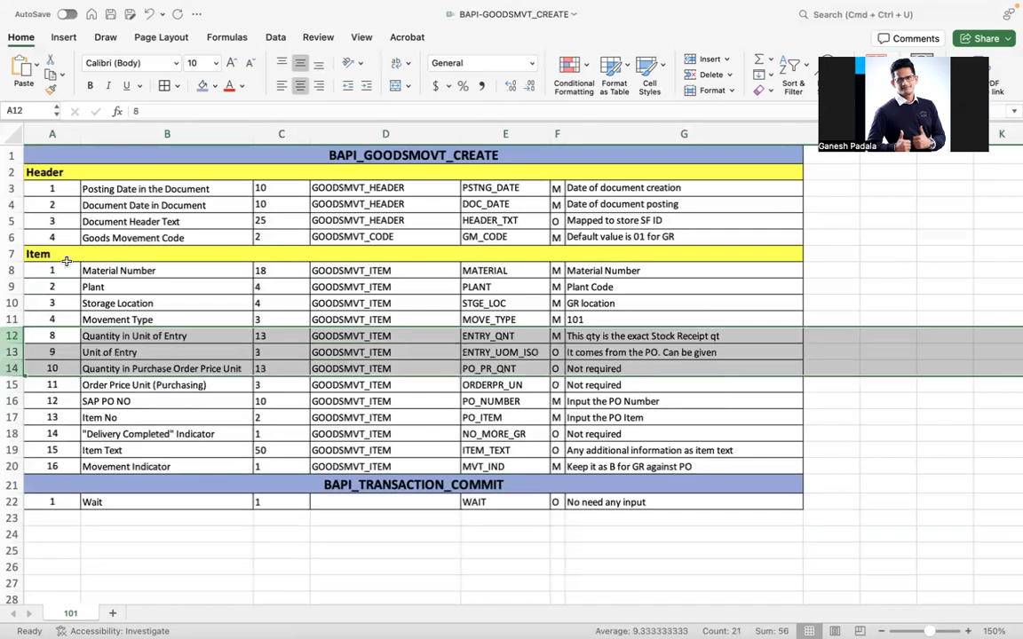
pyautogui.click(55, 318)
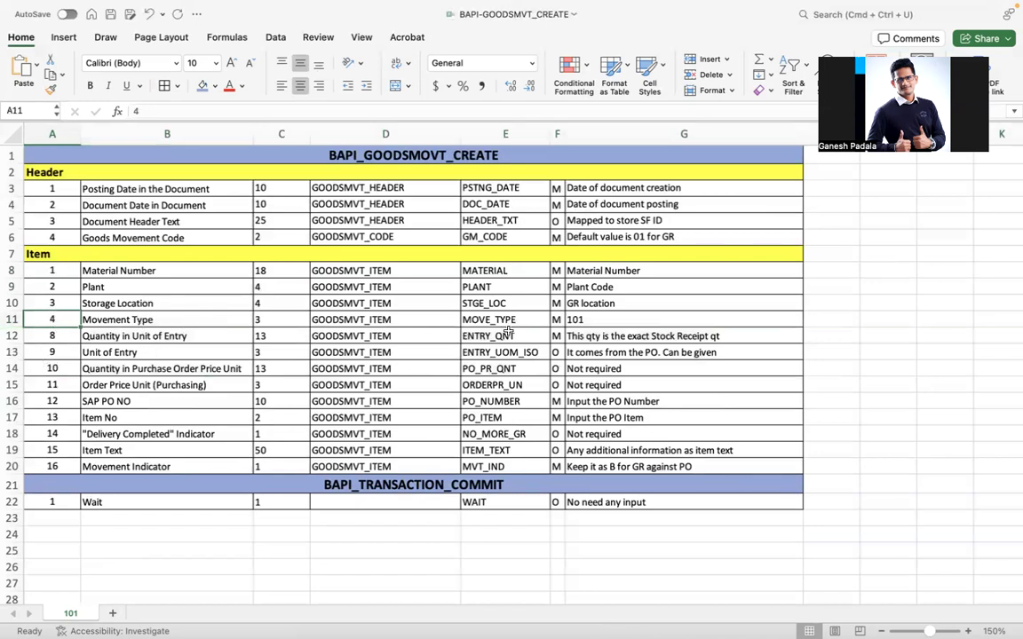
pyautogui.click(617, 335)
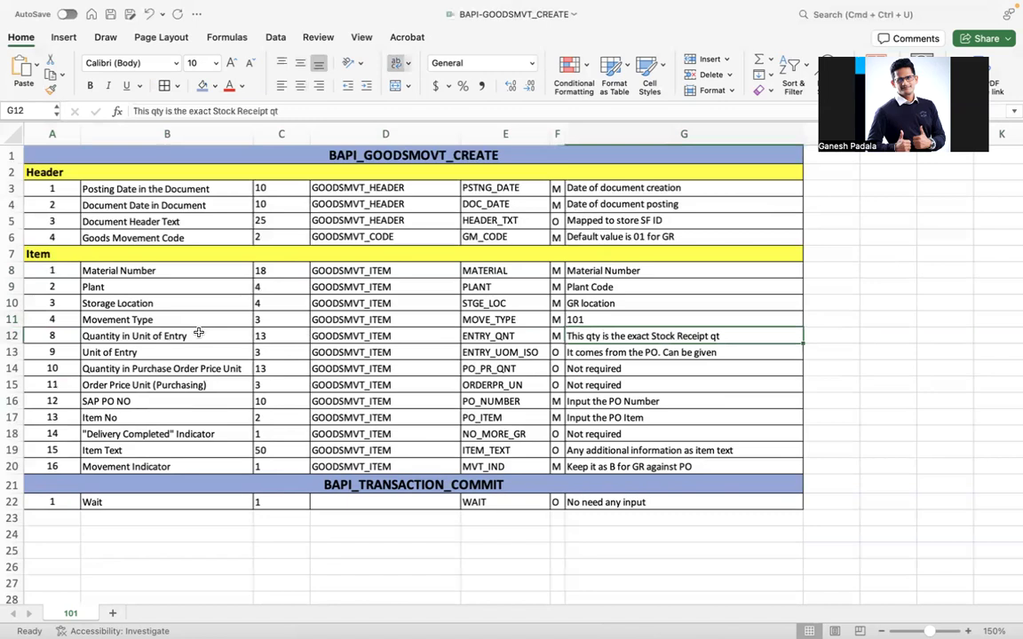
pyautogui.doubleClick(735, 337)
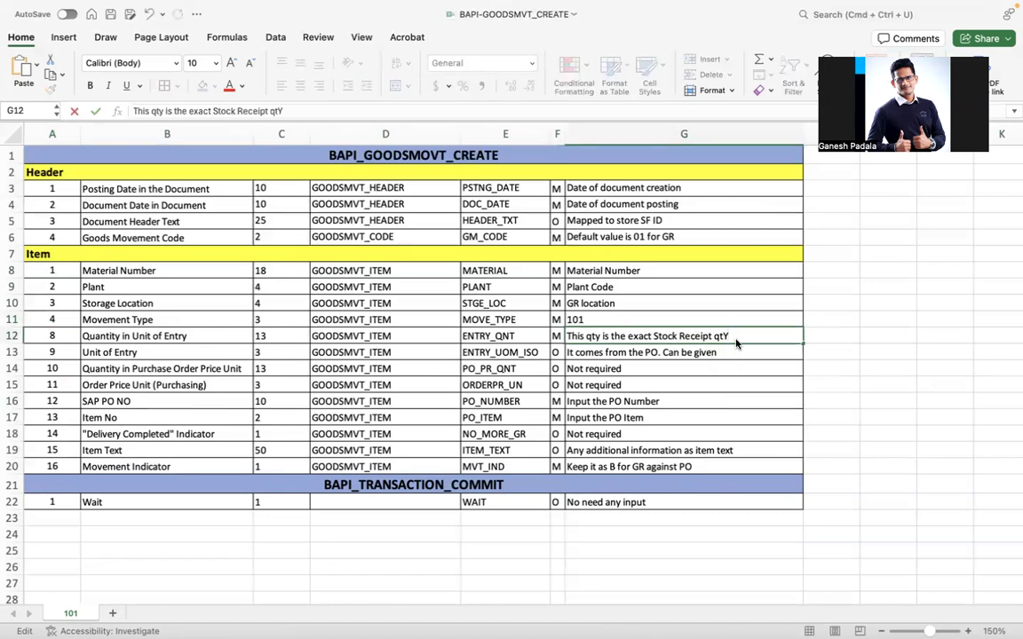
pyautogui.write('y')
pyautogui.press('Return')
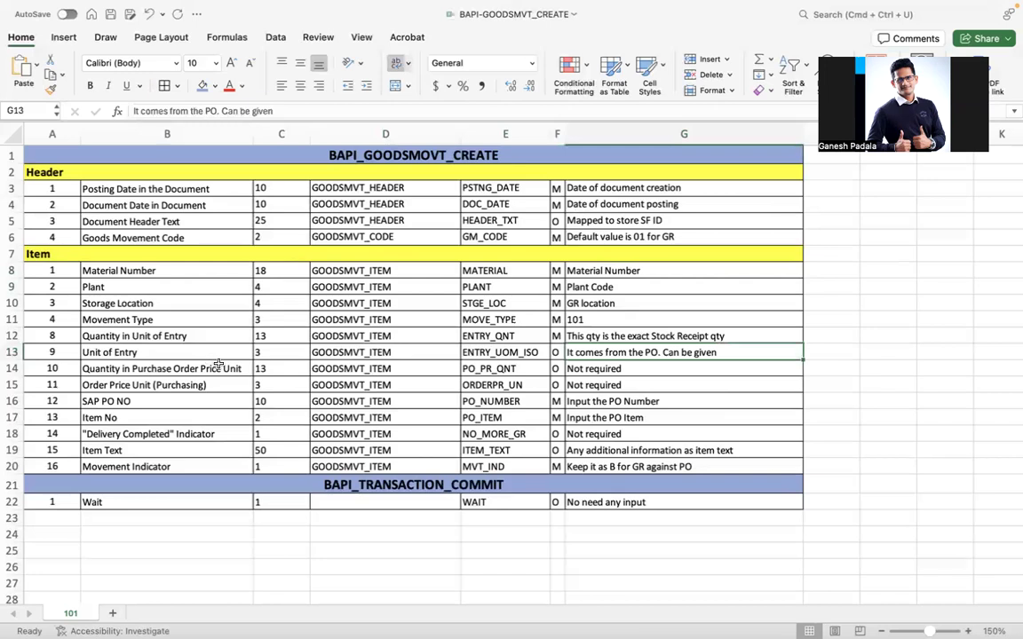
# Delete the Quantity in Purchase Order Price Unit and Order Price Unit rows.
pyautogui.click(10, 369)
pyautogui.moveTo(11, 371); pyautogui.dragTo(11, 380)
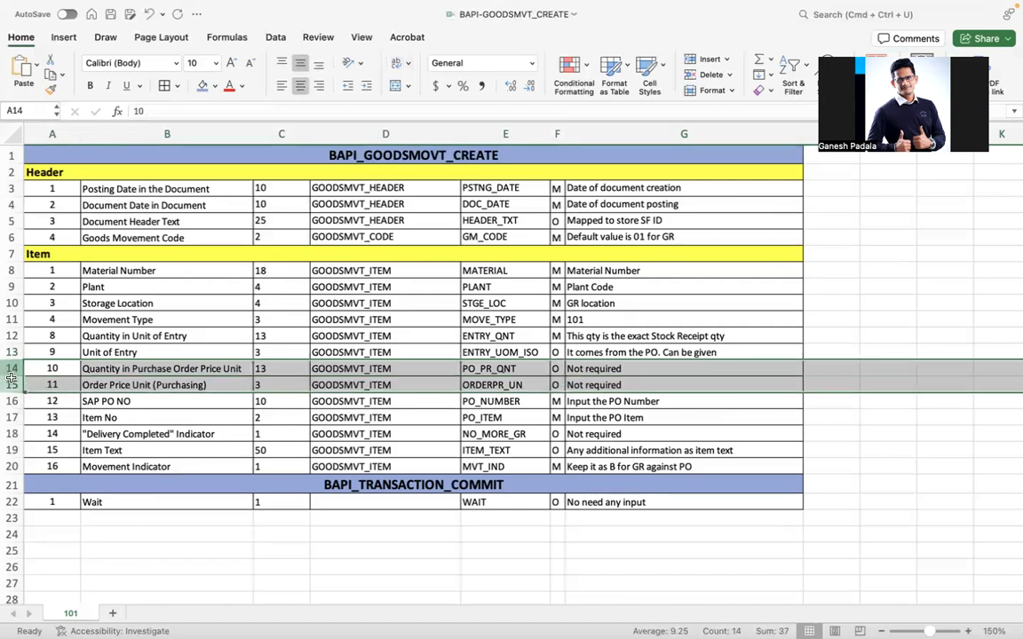
pyautogui.hotkey('ctrl', '-')
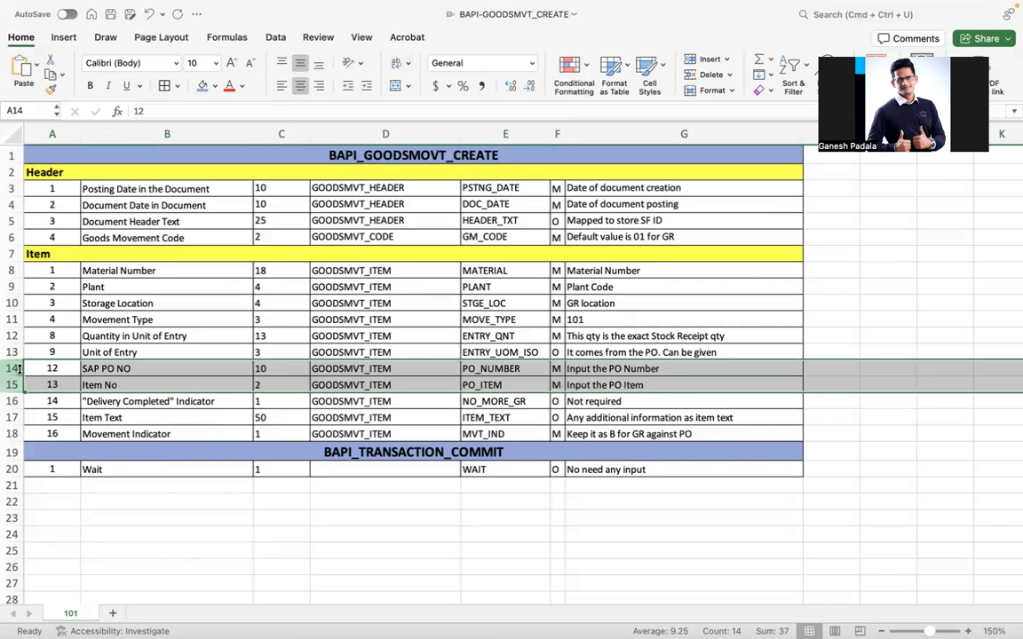
pyautogui.moveTo(49, 286)
pyautogui.mouseDown()
pyautogui.moveTo(53, 311)
pyautogui.moveTo(72, 295)
pyautogui.moveTo(83, 331)
pyautogui.moveTo(69, 297)
pyautogui.moveTo(53, 302)
pyautogui.mouseUp()
pyautogui.click(439, 255)
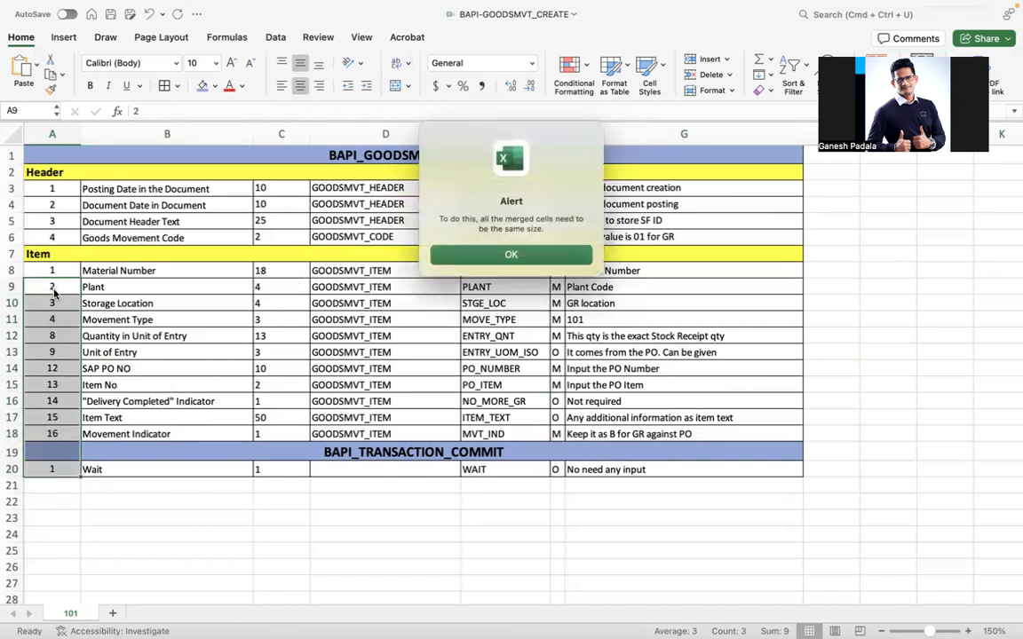
pyautogui.click(440, 254)
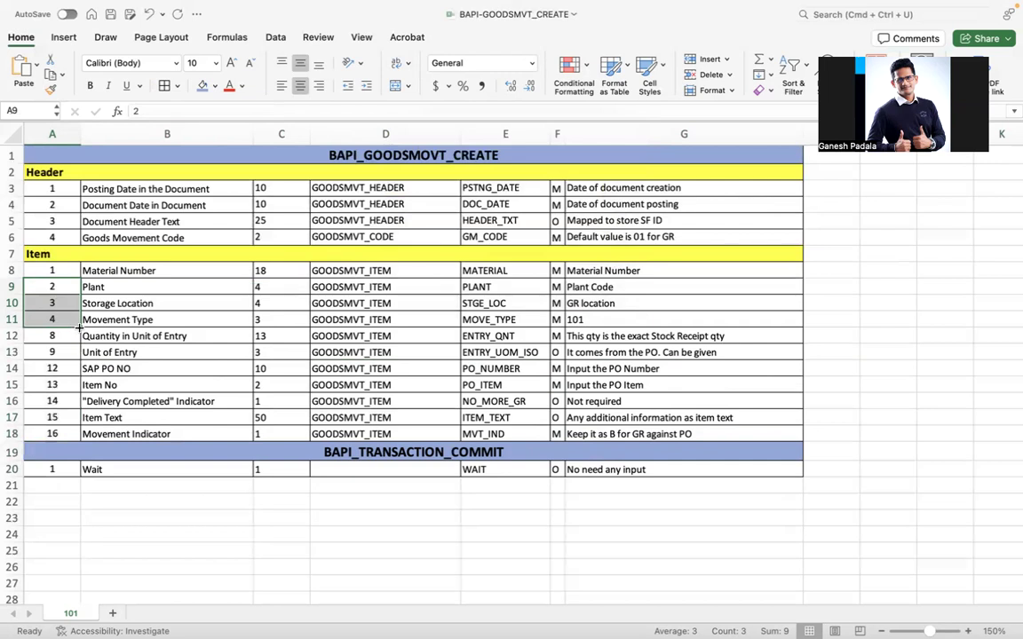
pyautogui.moveTo(78, 326); pyautogui.dragTo(89, 432)
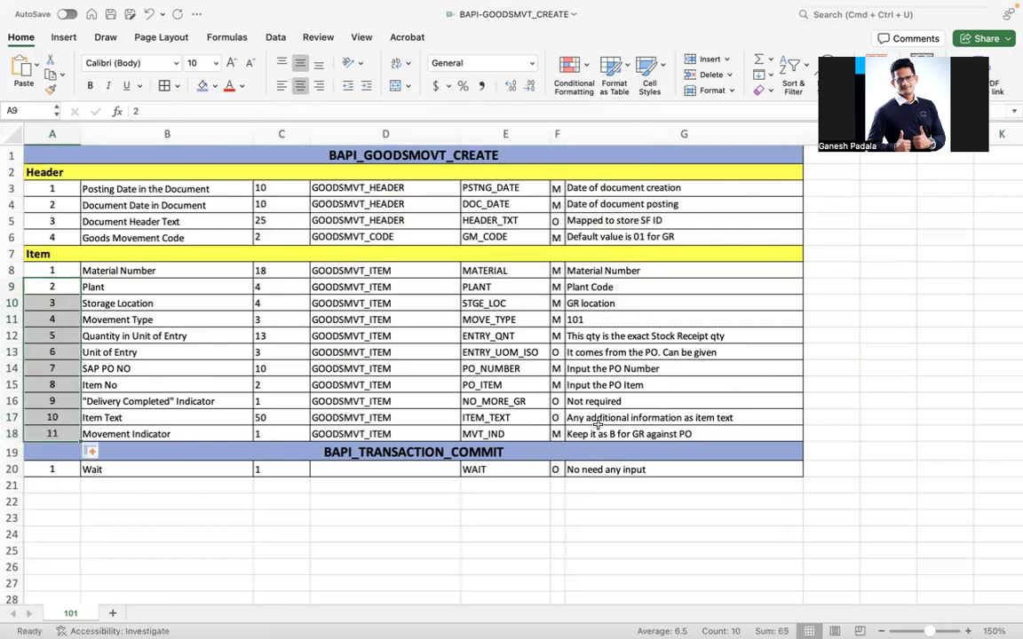
pyautogui.moveTo(110, 362); pyautogui.dragTo(635, 384)
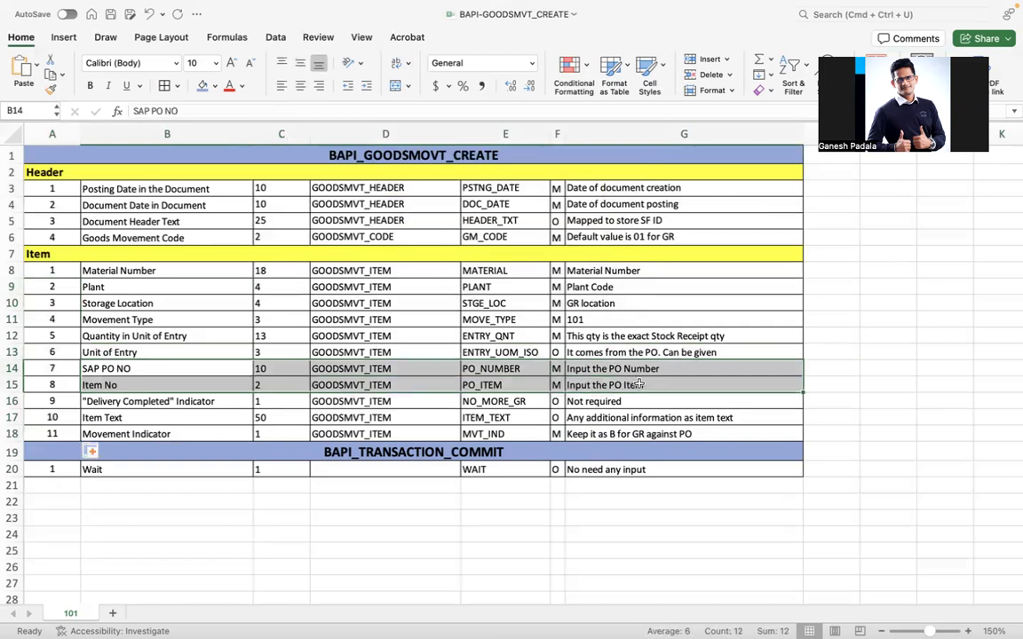
pyautogui.click(192, 410)
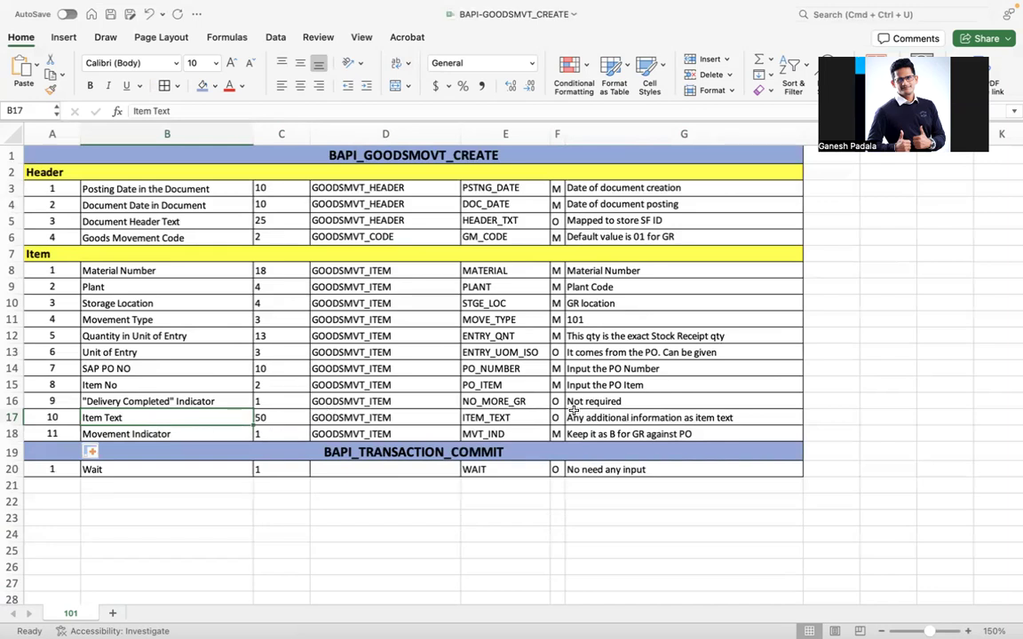
# Bold the letter B in G18's note 'Keep it as B for GR against PO'.
pyautogui.click(613, 434)
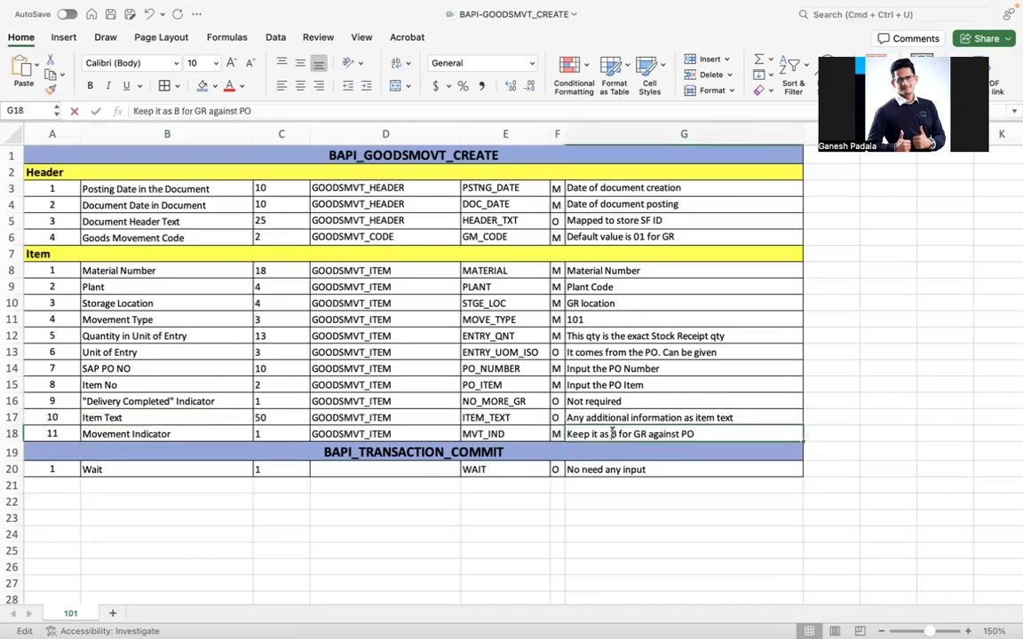
pyautogui.doubleClick(612, 434)
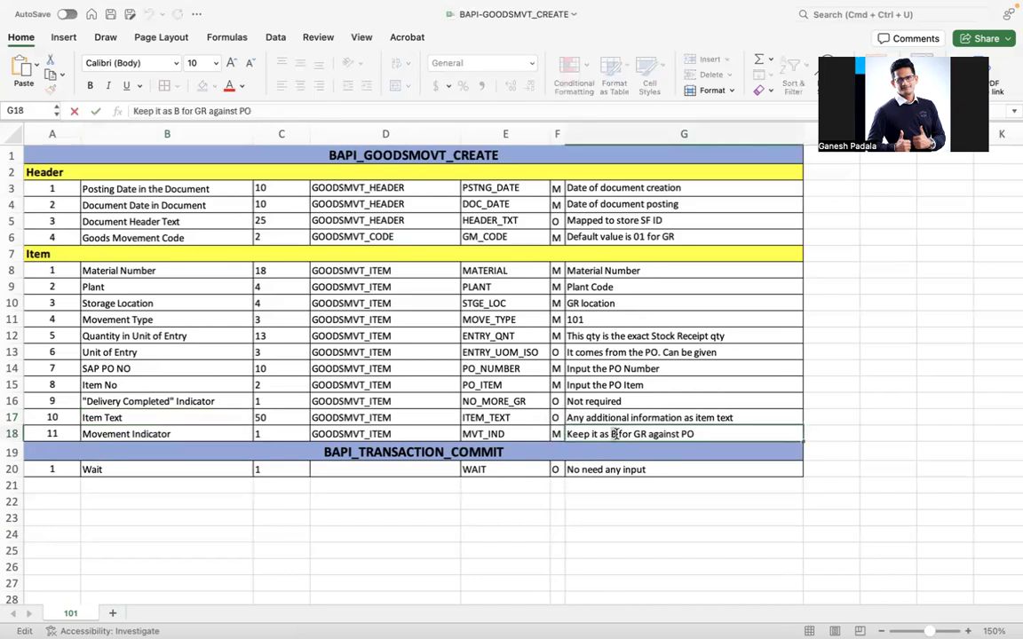
pyautogui.doubleClick(615, 434)
pyautogui.press('super+b')
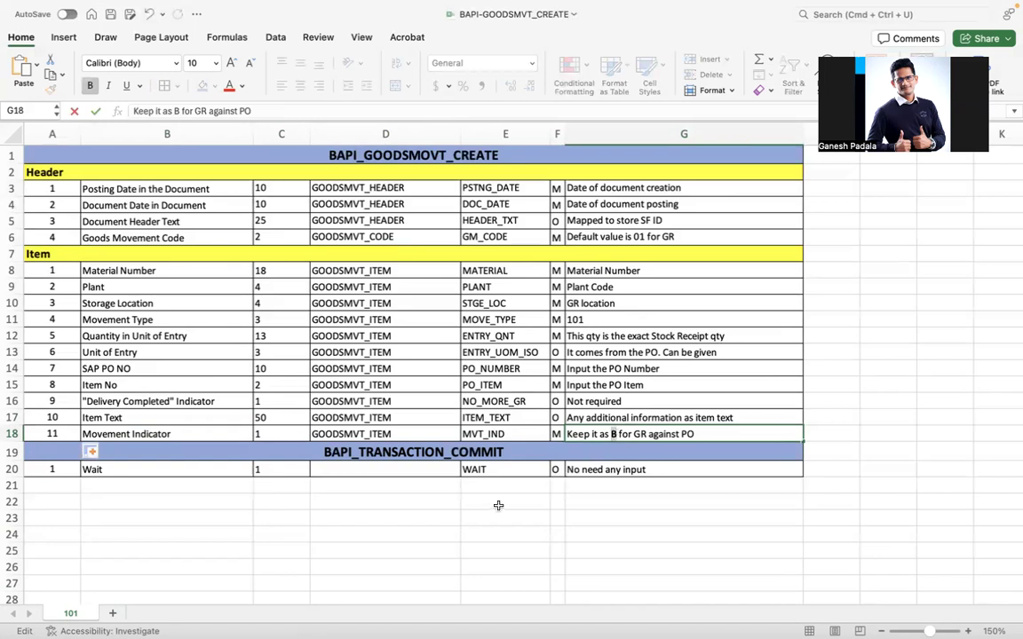
pyautogui.click(494, 504)
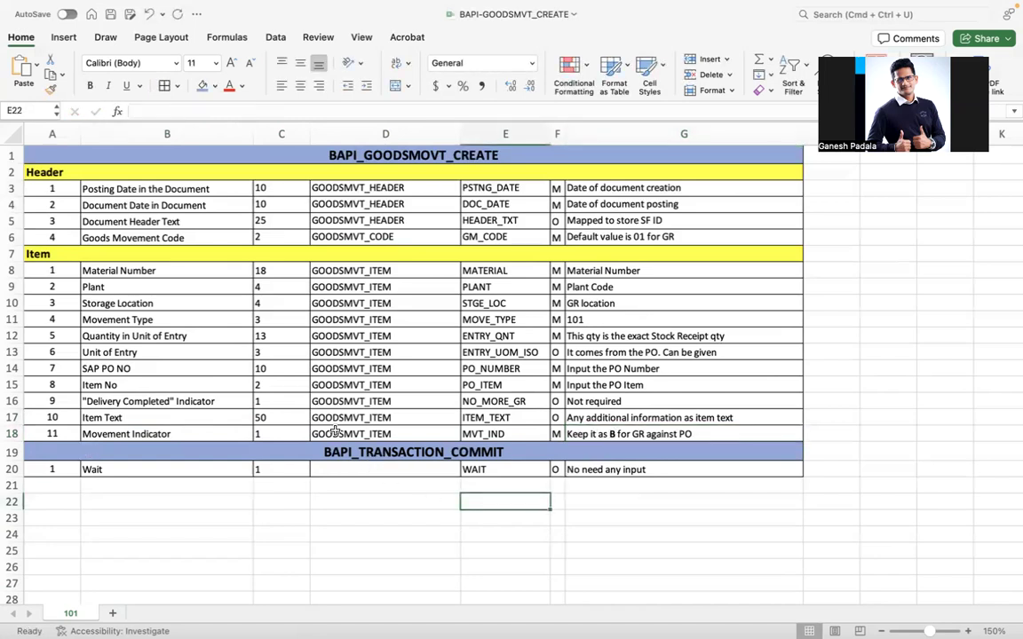
# Review the BAPI_GOODSMVT_CREATE and BAPI_TRANSACTION_COMMIT sections of the mapping sheet.
pyautogui.click(401, 154)
pyautogui.moveTo(401, 155); pyautogui.dragTo(373, 400)
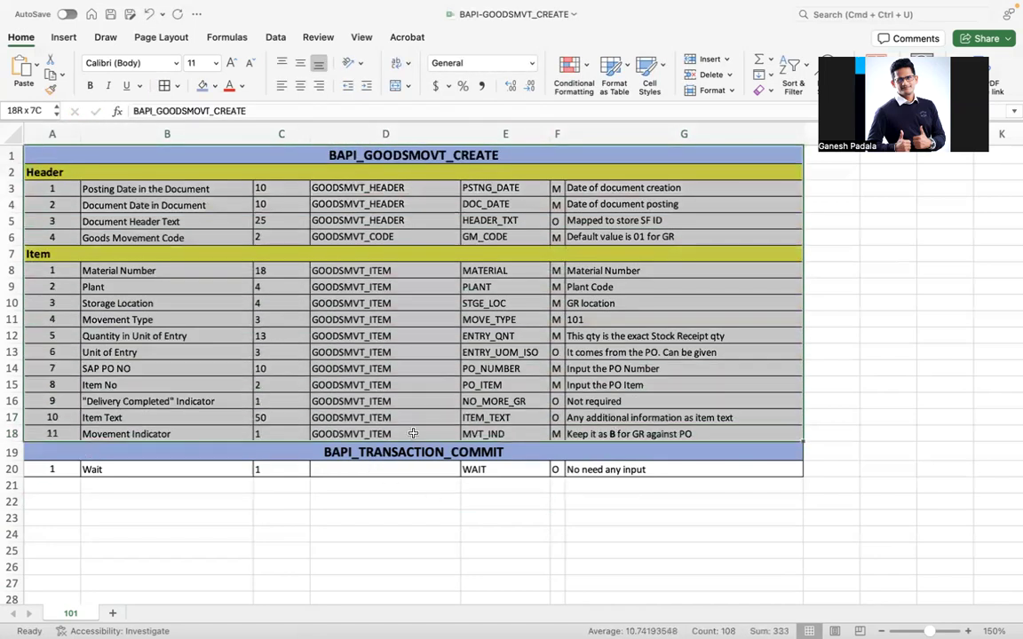
pyautogui.click(415, 454)
pyautogui.moveTo(415, 453); pyautogui.dragTo(418, 464)
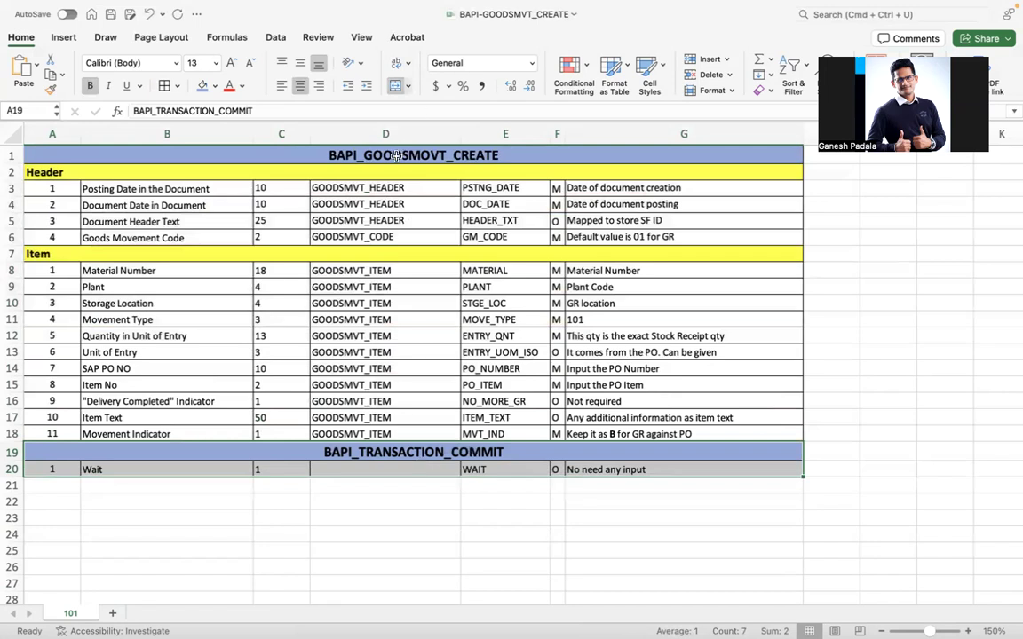
pyautogui.moveTo(329, 151); pyautogui.dragTo(442, 433)
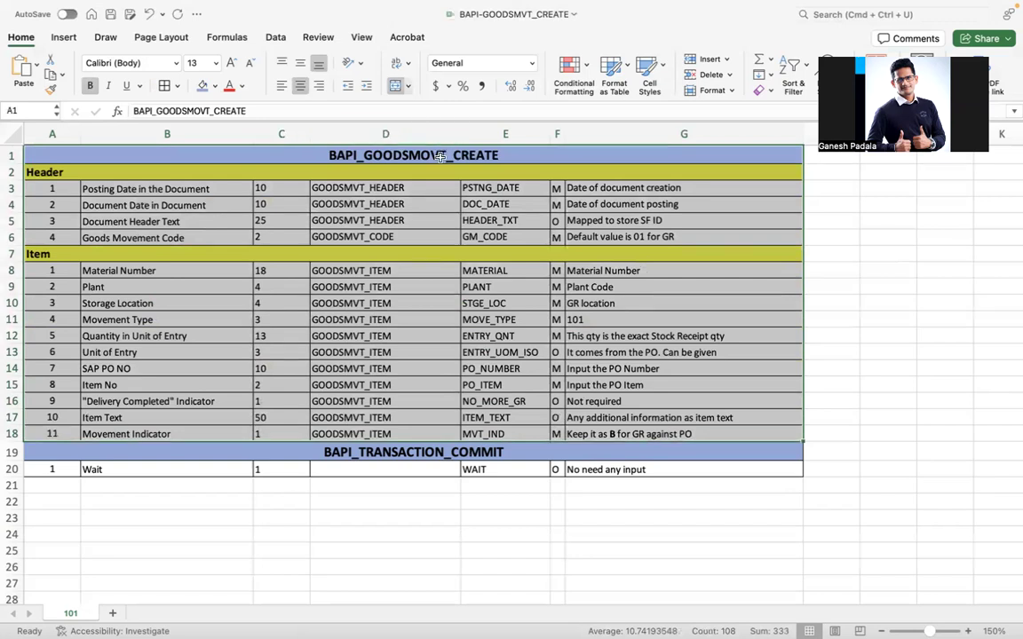
pyautogui.click(396, 149)
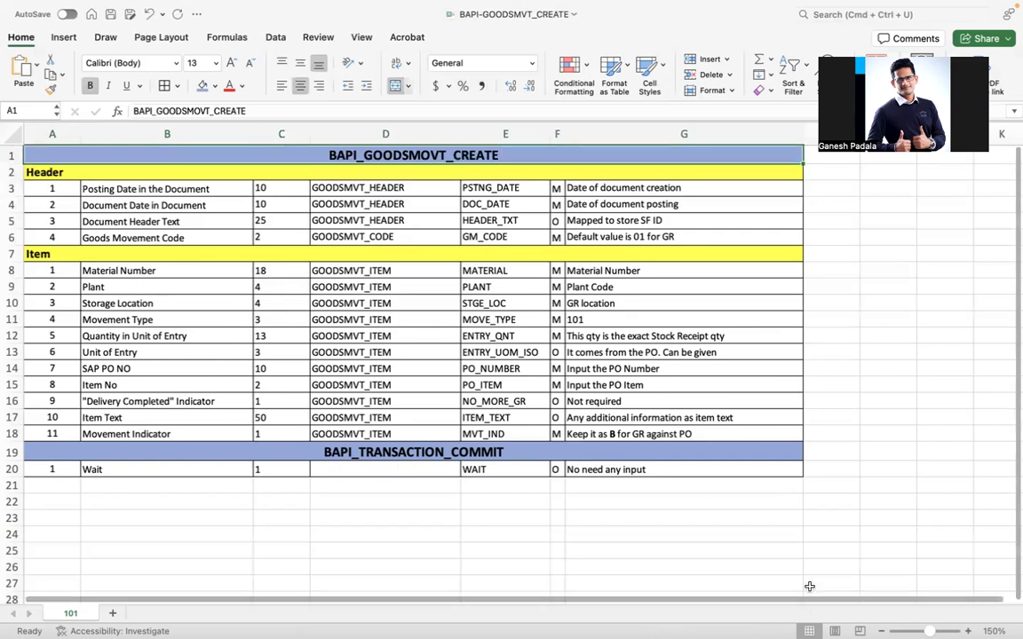
pyautogui.scroll(1, 609, 326)
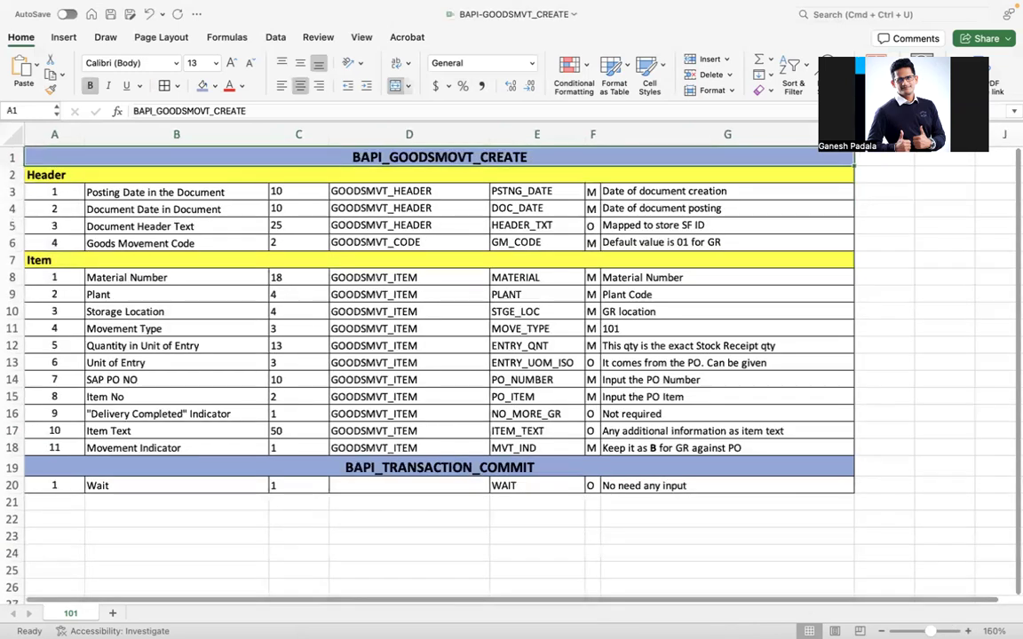
pyautogui.scroll(1, 609, 326)
# Switch to SAP GUI and run SE37 to reach Function Builder with BAPI_GOODSMVT_CREATE.
pyautogui.press('super+Tab')
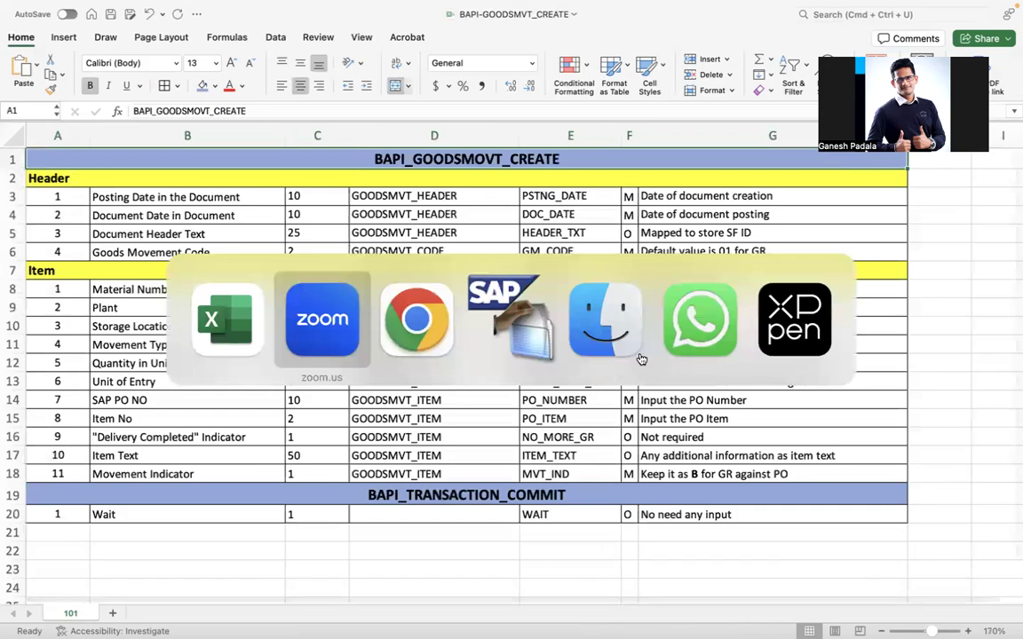
pyautogui.press('super+Tab')
pyautogui.press('super+Tab')
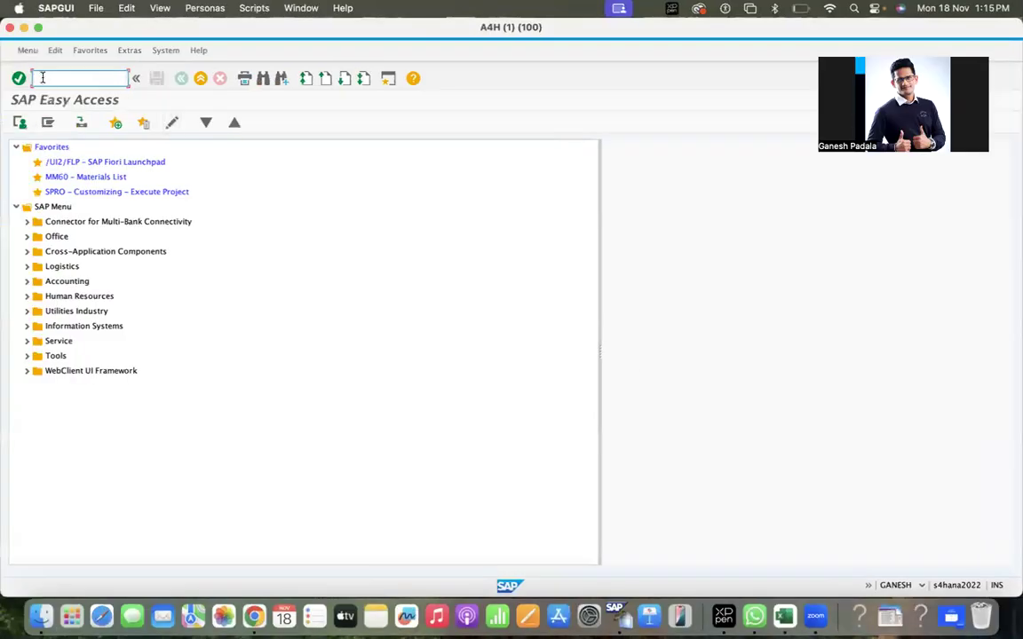
pyautogui.click(53, 78)
pyautogui.write('se37')
pyautogui.press('Return')
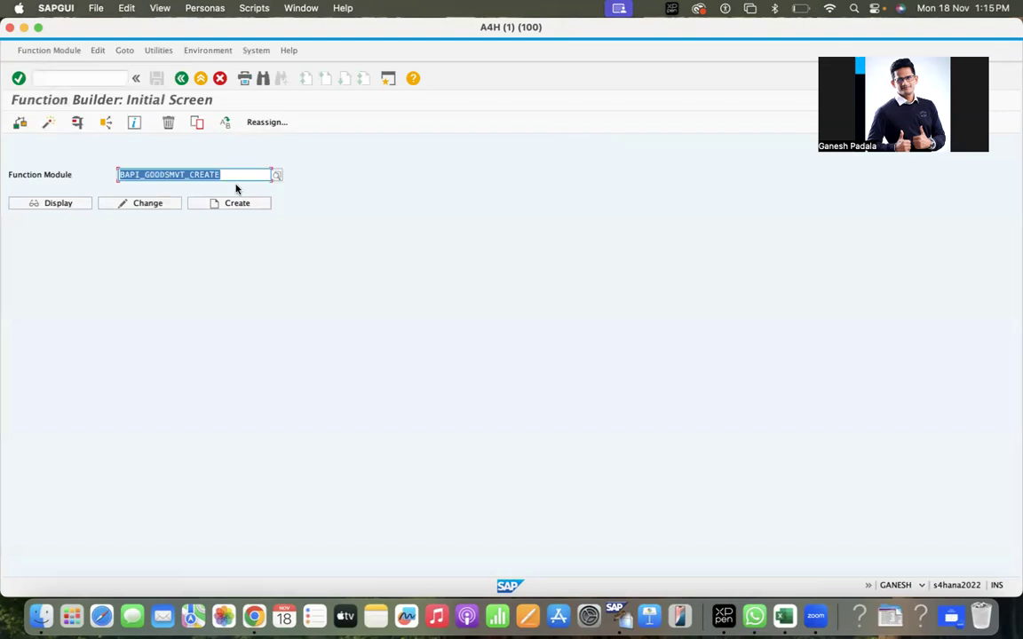
pyautogui.click(237, 174)
# Run a test sequence of BAPI_GOODSMVT_CREATE followed by BAPI_TRANSACTION_COMMIT.
pyautogui.click(45, 55)
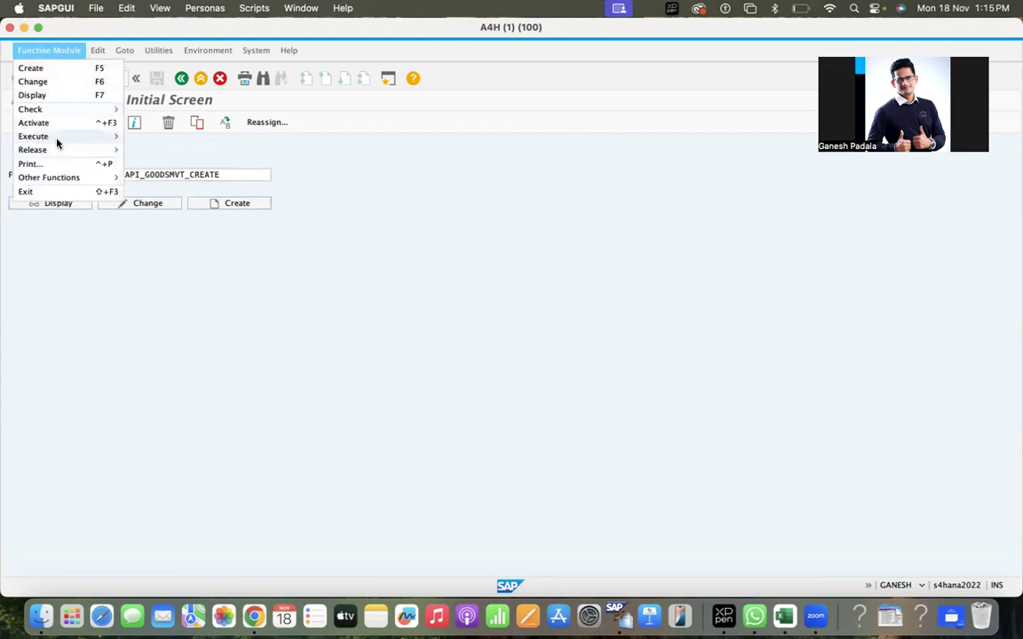
pyautogui.moveTo(60, 143)
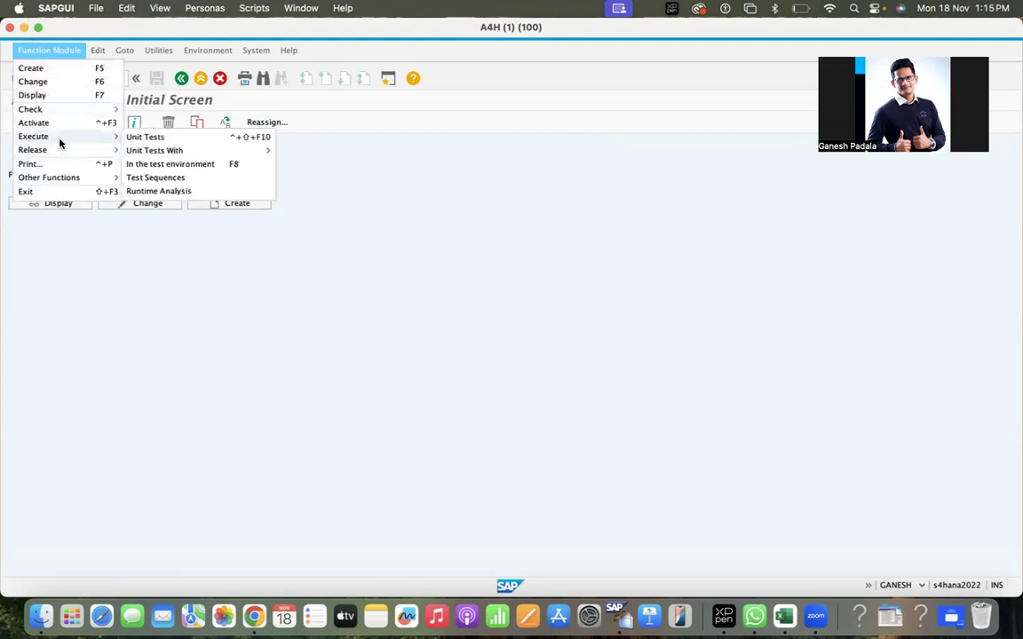
pyautogui.click(156, 178)
pyautogui.click(125, 149)
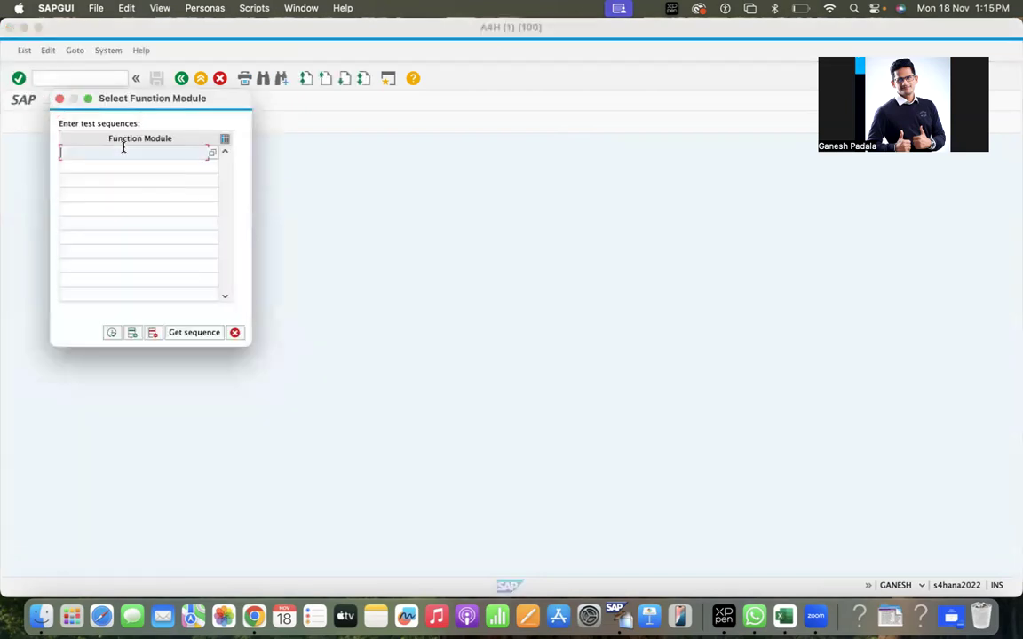
pyautogui.click(125, 152)
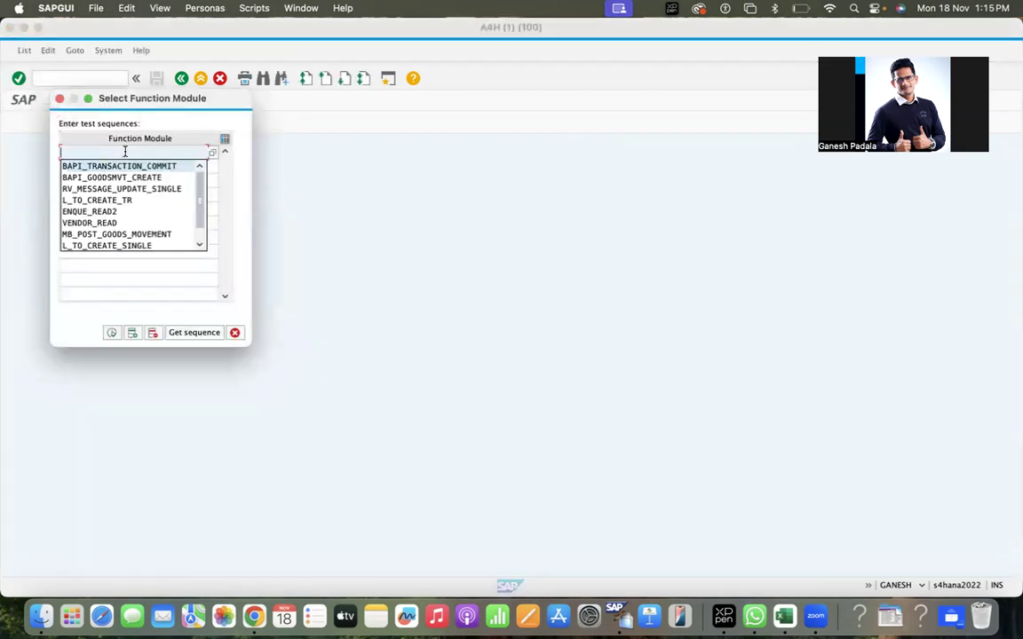
pyautogui.press('Down')
pyautogui.press('Return')
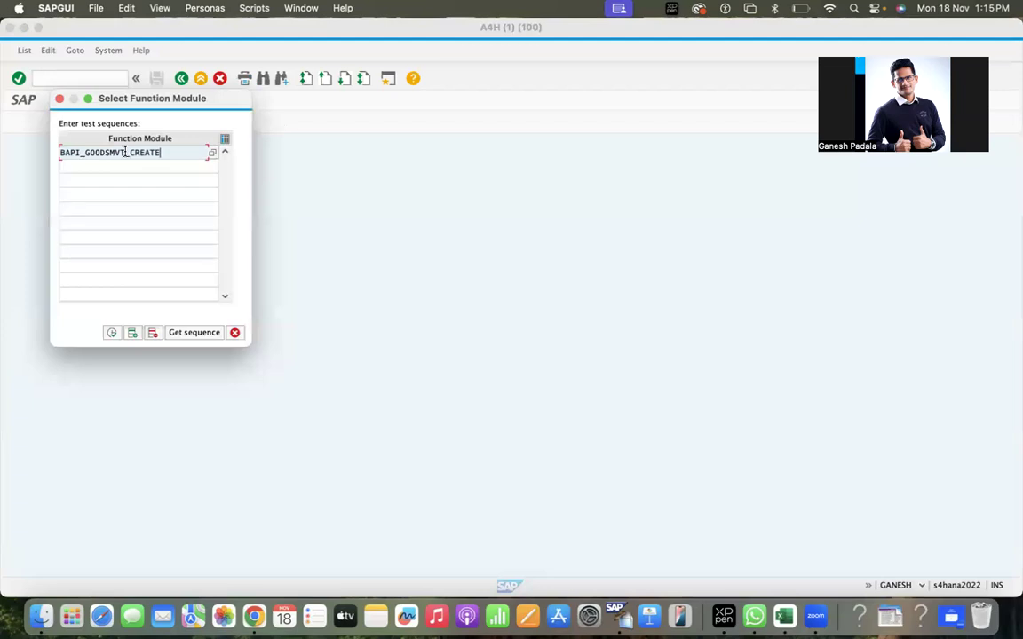
pyautogui.press('Tab')
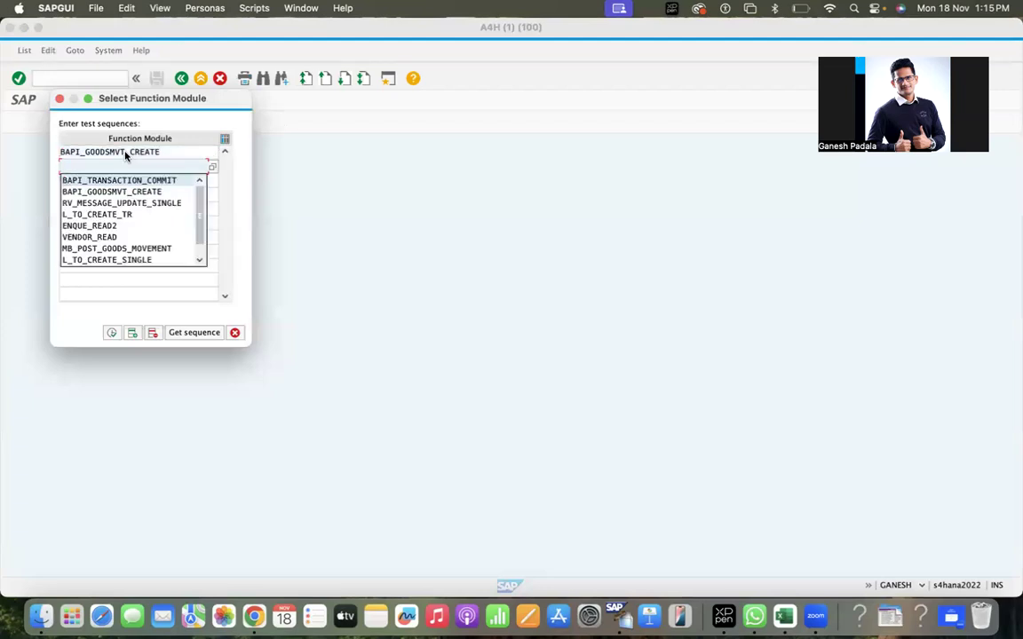
pyautogui.press('Return')
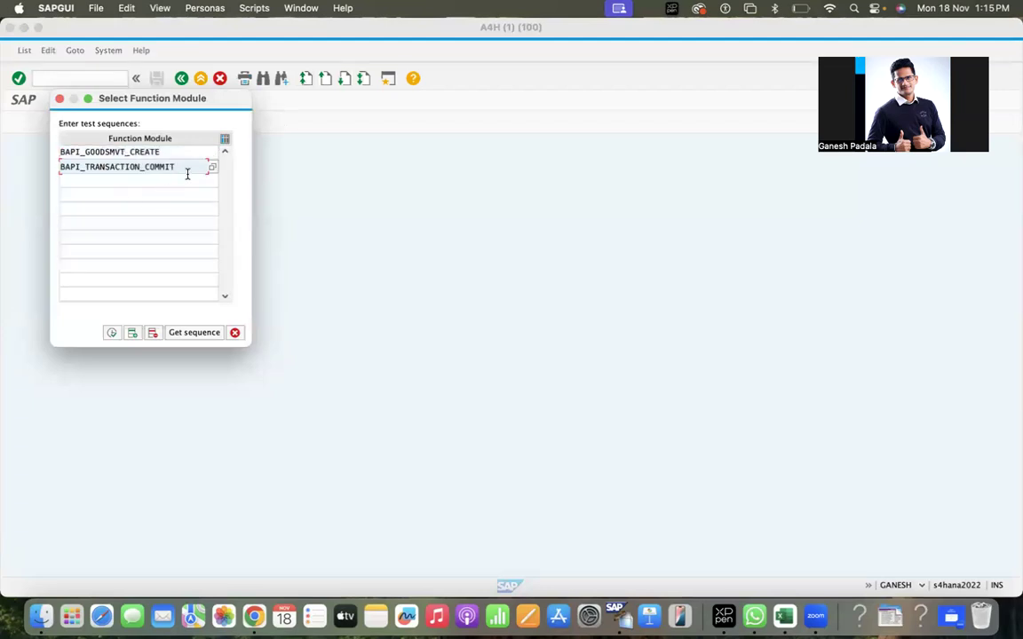
pyautogui.click(111, 332)
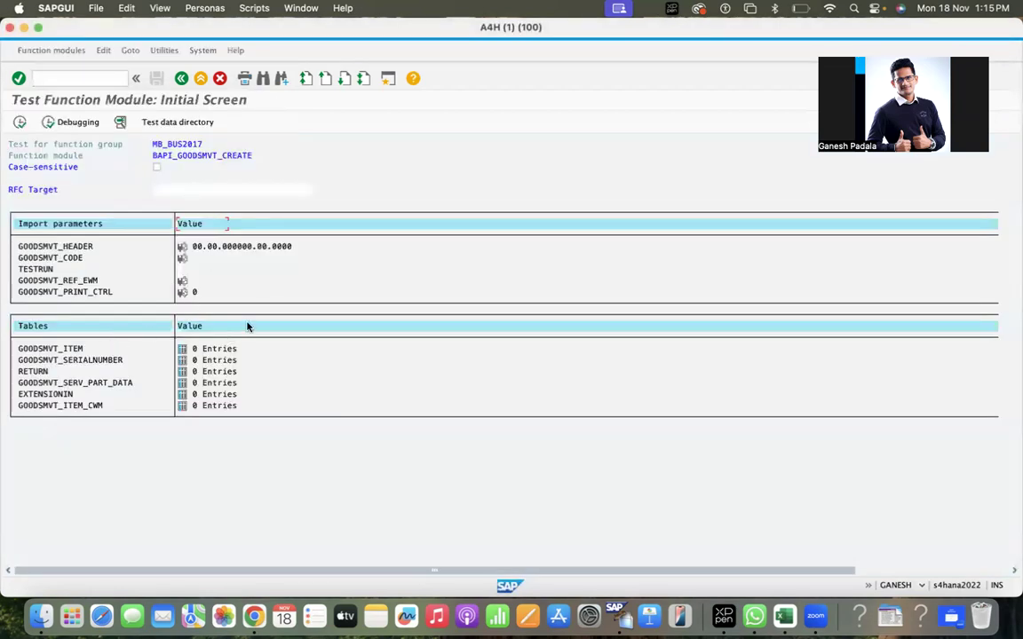
# Load saved test data TEST02 and open the GOODSMVT_HEADER values.
pyautogui.click(169, 127)
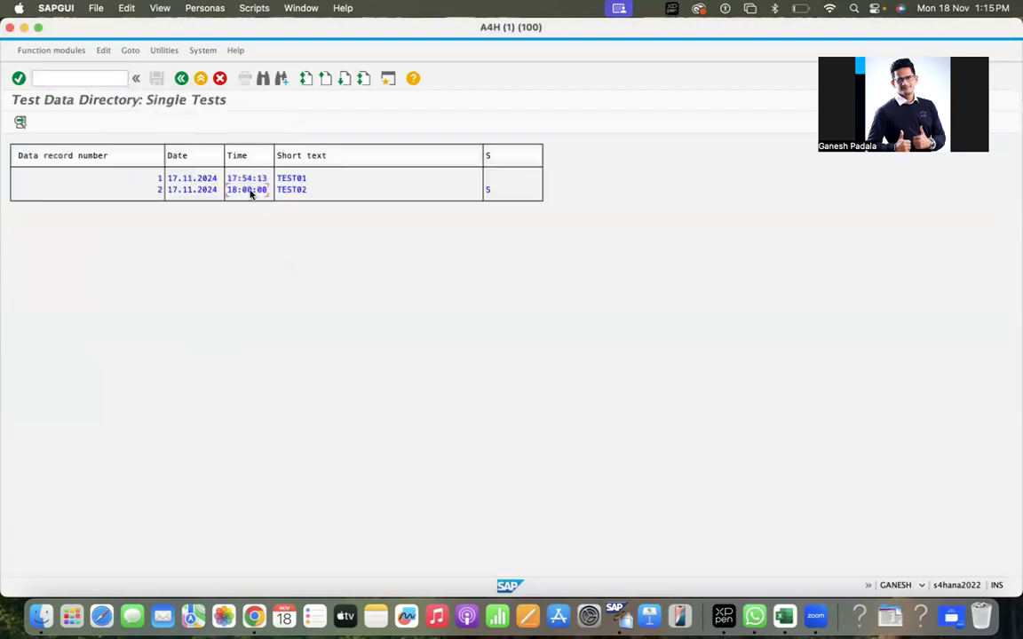
pyautogui.doubleClick(250, 190)
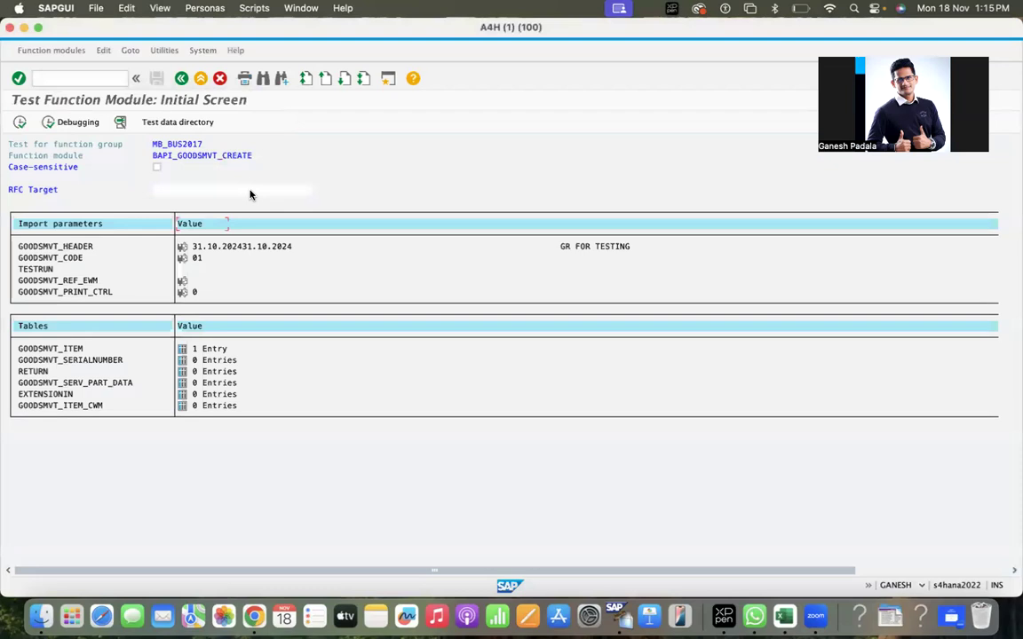
pyautogui.click(181, 249)
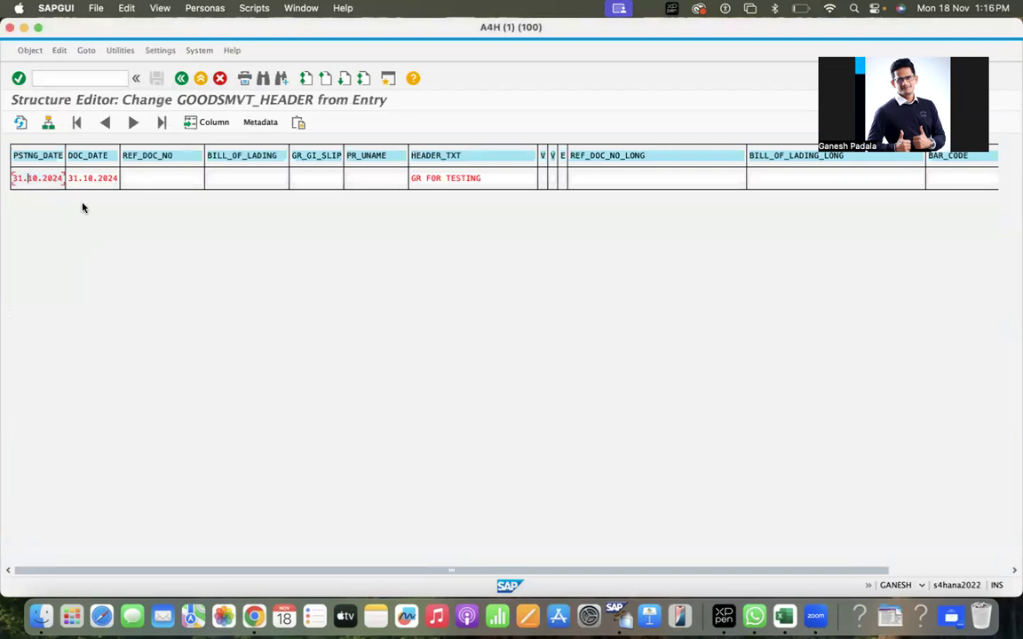
# Set both the posting date and document date to 18.11.2024.
pyautogui.press('super+a')
pyautogui.write('18.')
pyautogui.write('1.')
pyautogui.write('1.2024')
pyautogui.press('super+a')
pyautogui.press('super+c')
pyautogui.press('Tab')
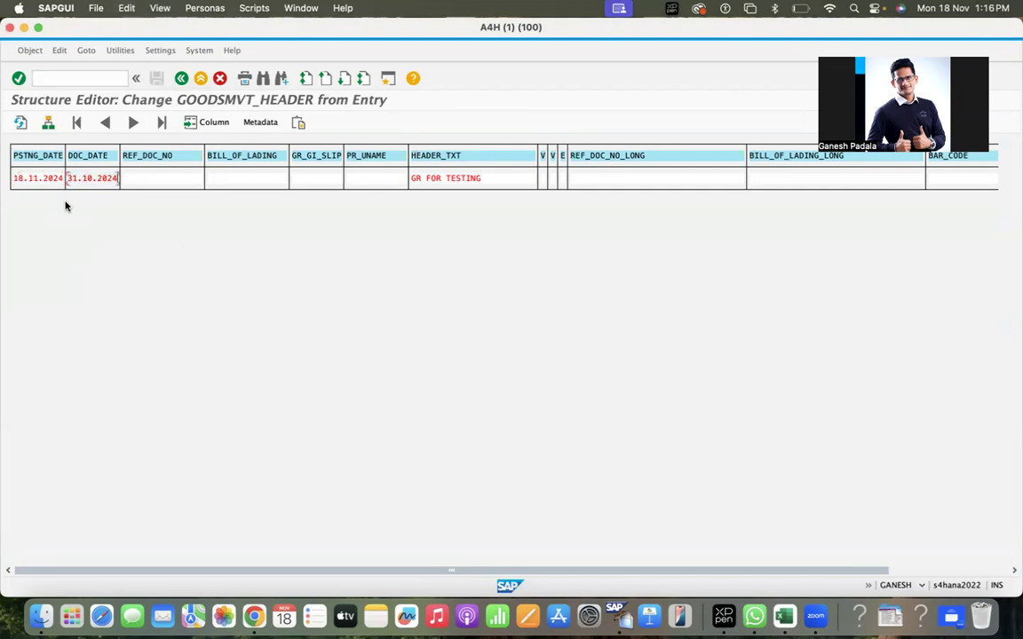
pyautogui.press('super+a')
pyautogui.press('super+v')
pyautogui.press('Tab')
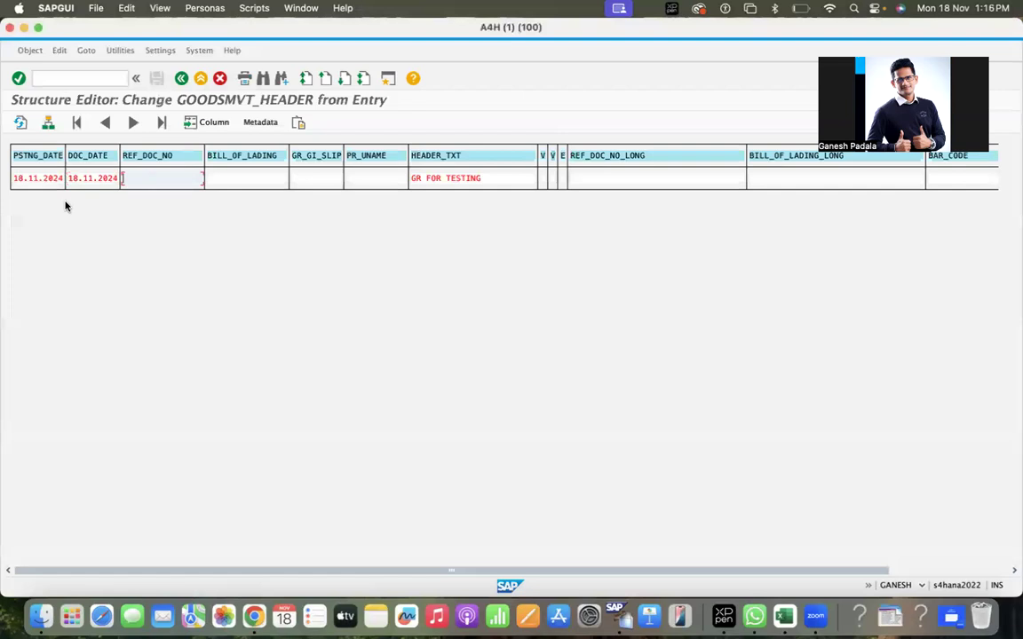
# Replace the header text with 'GR Test for SAP Content'.
pyautogui.click(233, 181)
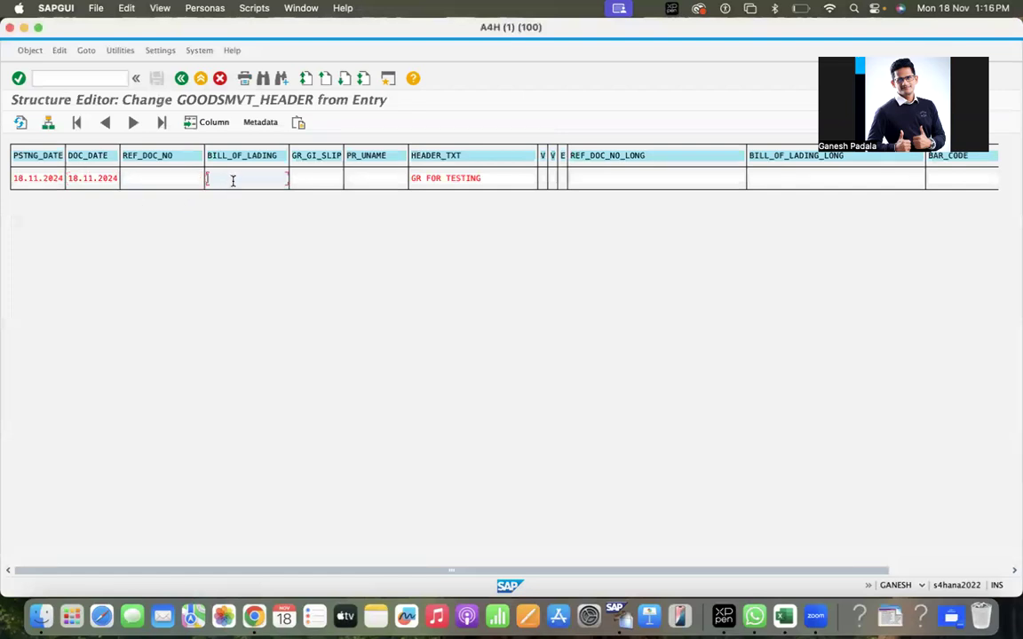
pyautogui.press('capslock')
pyautogui.press('Tab')
pyautogui.press('Tab')
pyautogui.press('Tab')
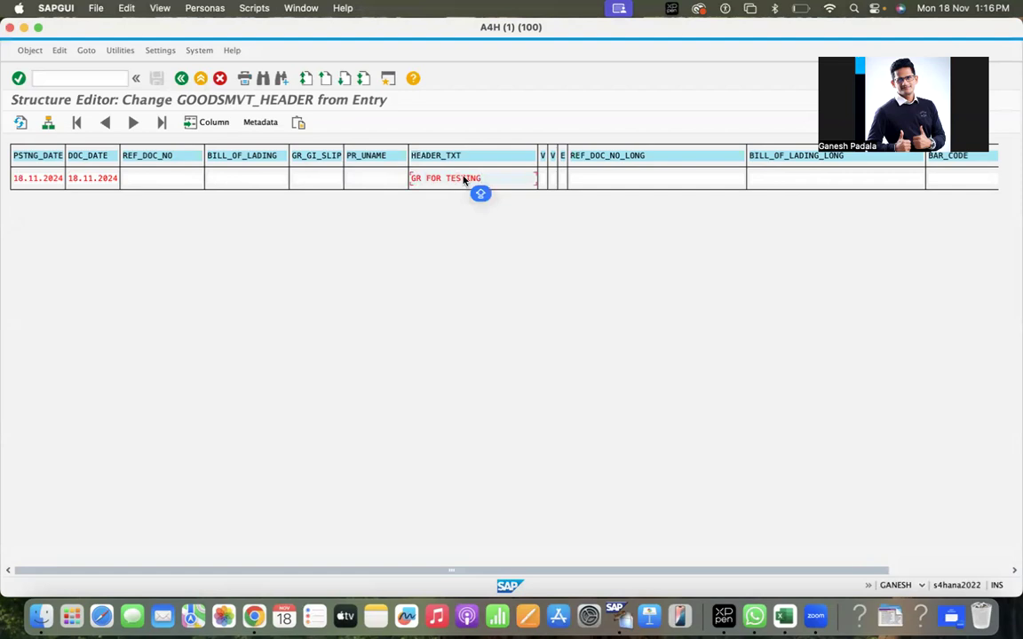
pyautogui.press('super+a')
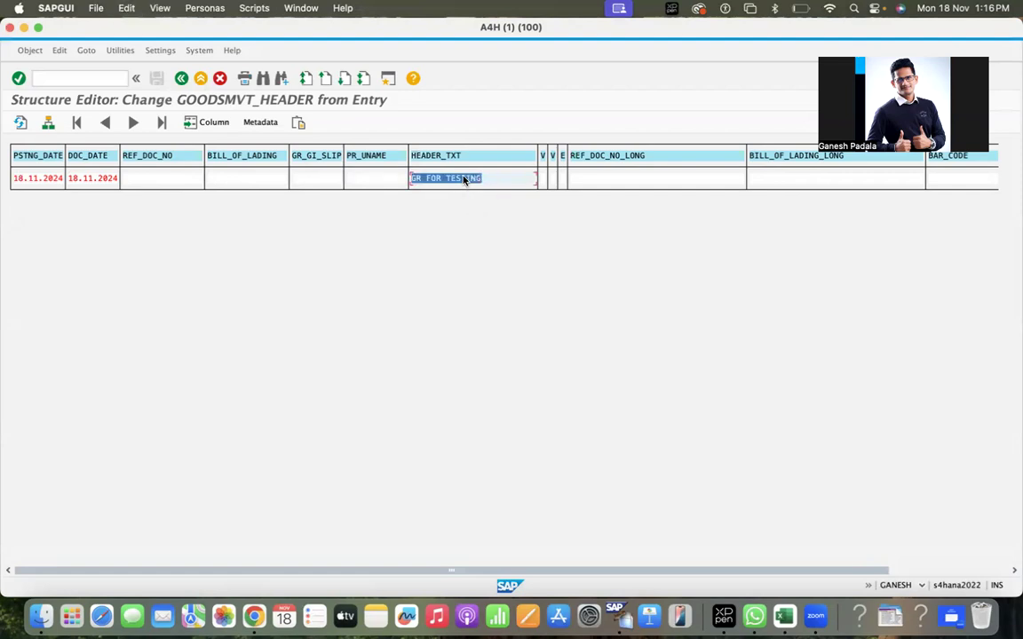
pyautogui.write('GR T')
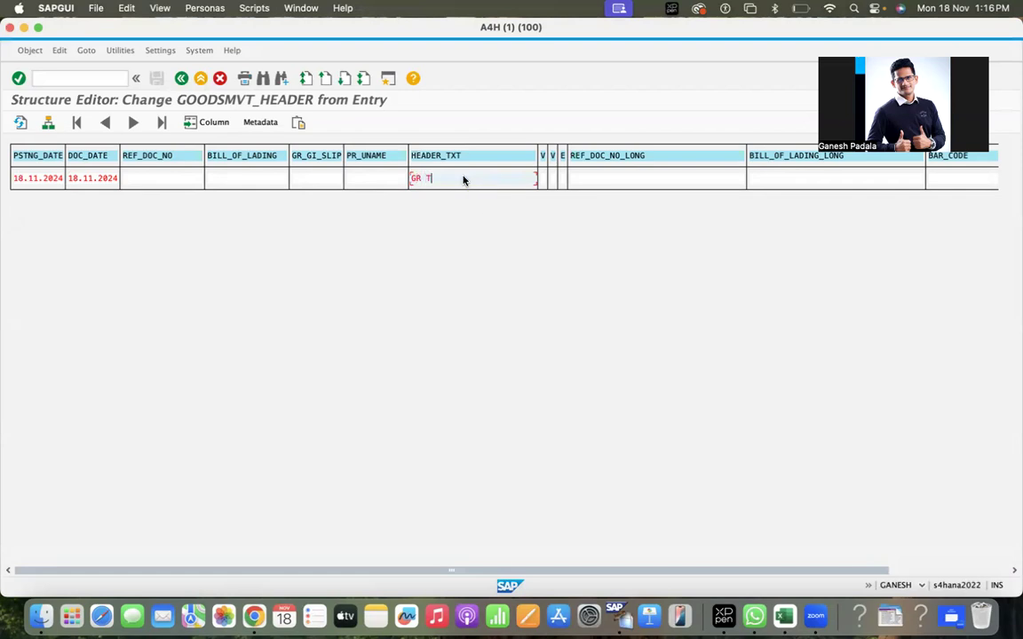
pyautogui.write('est for Ganesh Conten')
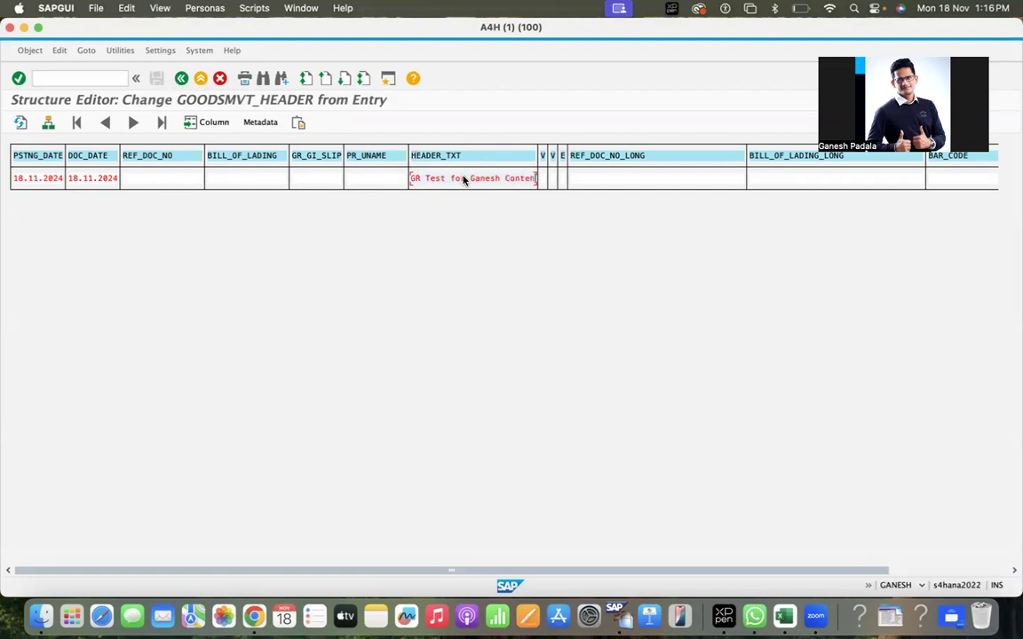
pyautogui.press('BackSpace')
pyautogui.press('BackSpace')
pyautogui.press('BackSpace')
pyautogui.press('BackSpace')
pyautogui.press('BackSpace')
pyautogui.press('BackSpace')
pyautogui.press('BackSpace')
pyautogui.press('BackSpace')
pyautogui.press('BackSpace')
pyautogui.press('BackSpace')
pyautogui.press('BackSpace')
pyautogui.press('BackSpace')
pyautogui.press('BackSpace')
pyautogui.press('BackSpace')
pyautogui.write('SAP Content')
# Enter 18/11/2024 as the BILL_OF_LADING value.
pyautogui.click(599, 175)
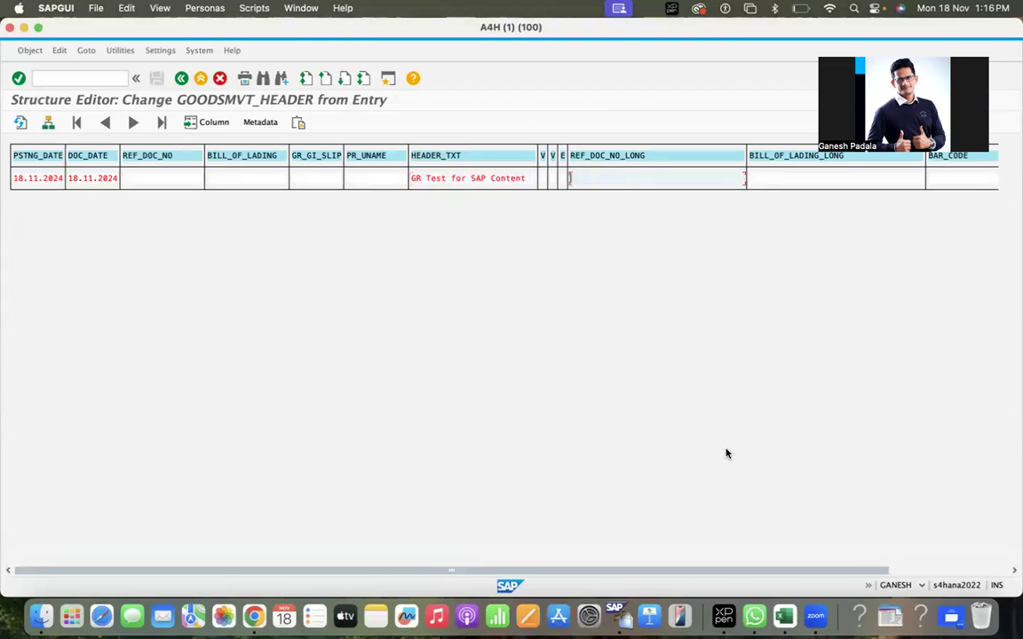
pyautogui.click(915, 573)
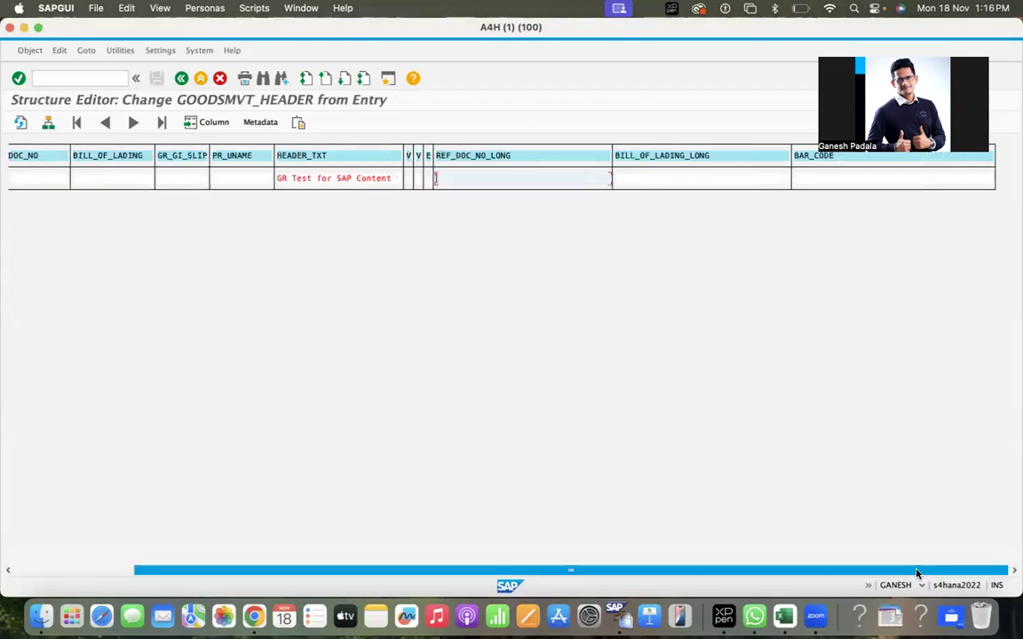
pyautogui.click(75, 570)
pyautogui.click(252, 177)
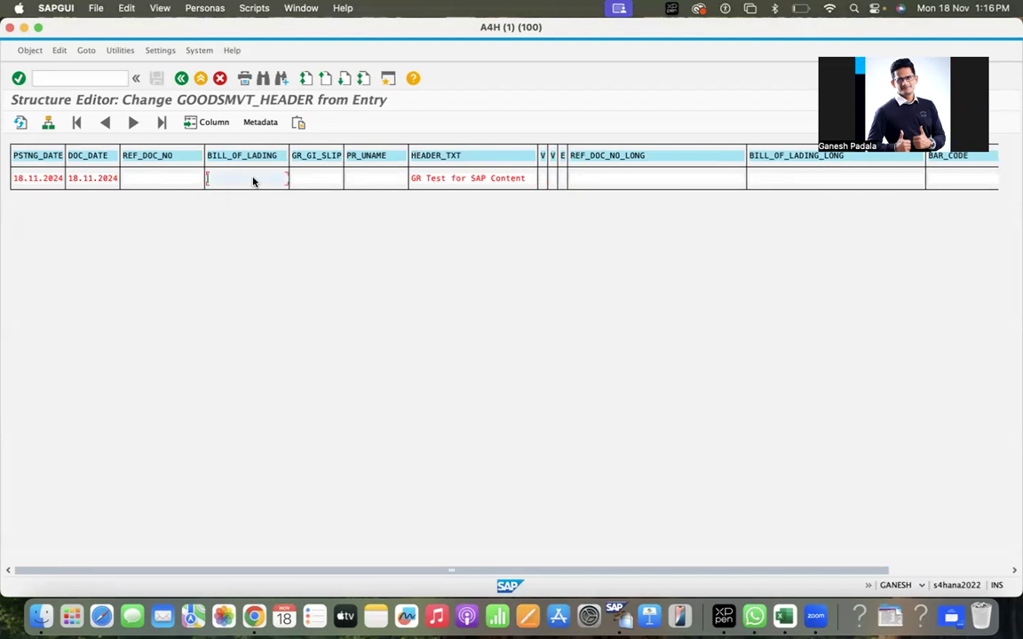
pyautogui.write('18/11/2024')
# Return to the test screen and check that the goods movement code is 01.
pyautogui.click(181, 80)
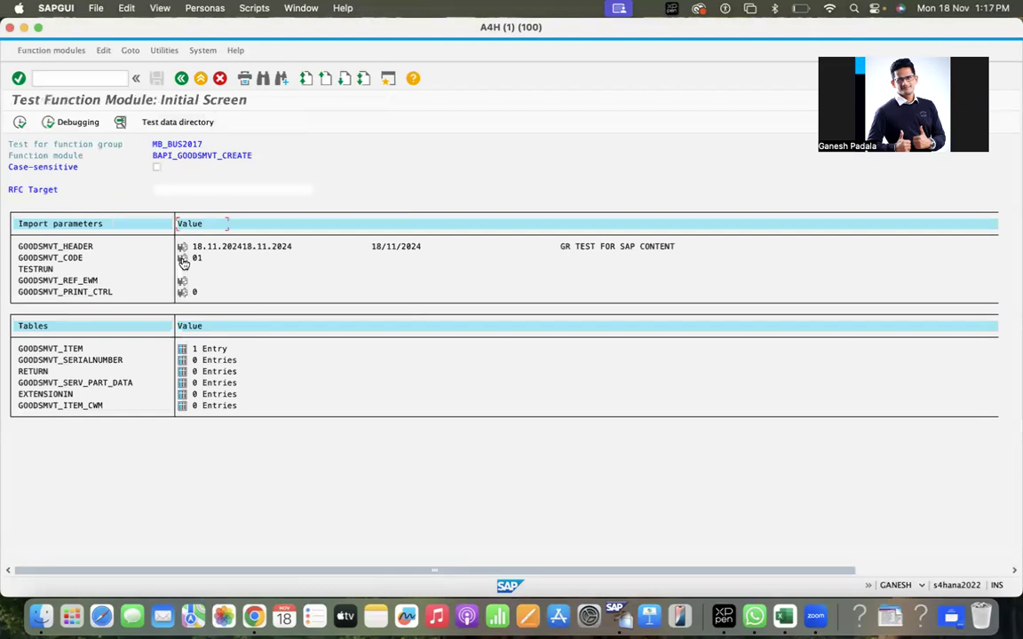
pyautogui.click(182, 258)
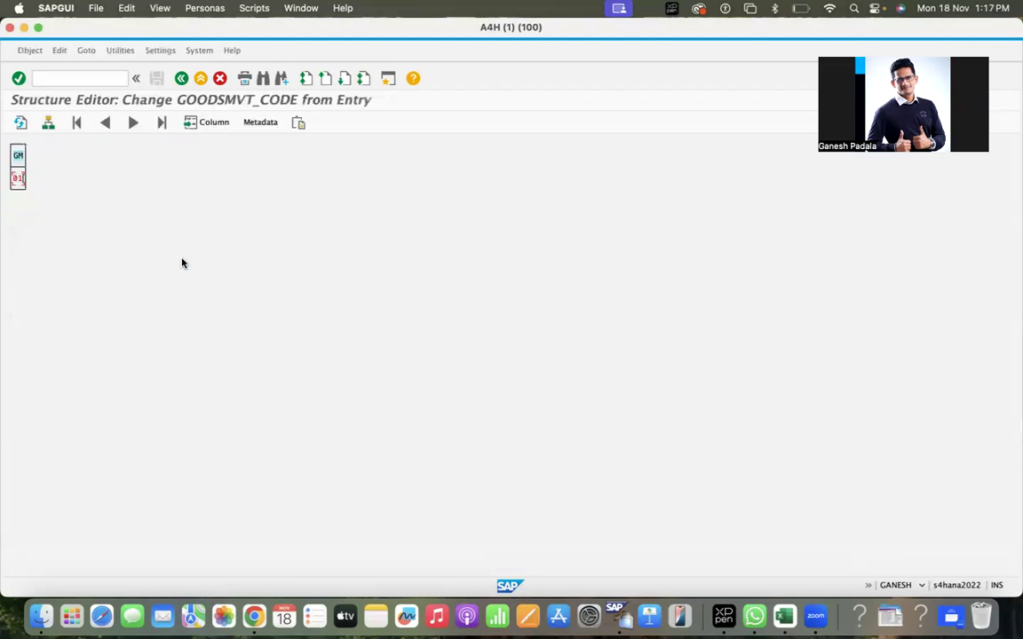
pyautogui.click(181, 80)
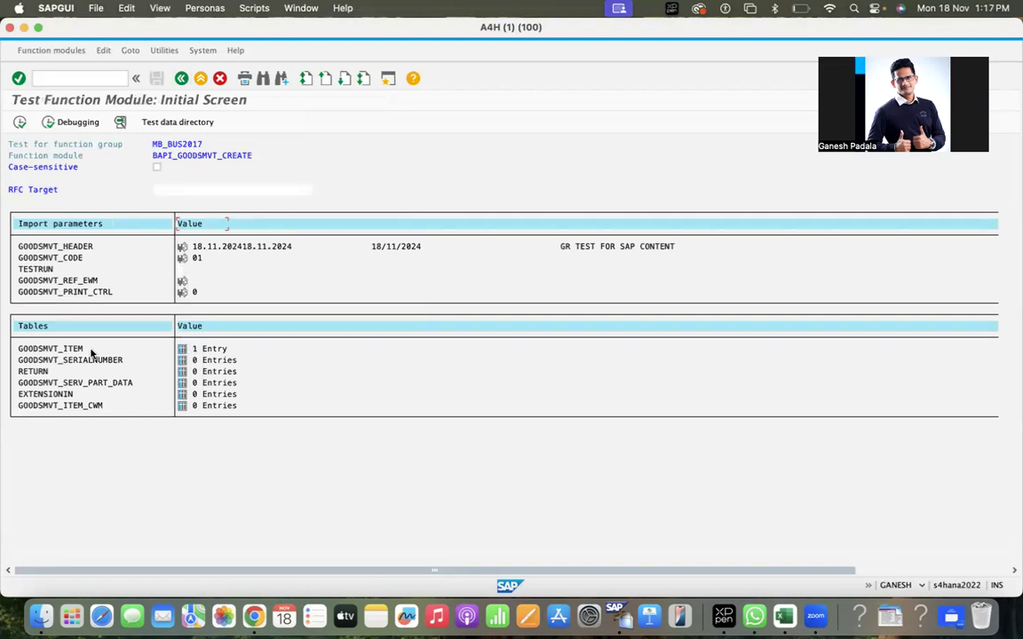
pyautogui.click(182, 349)
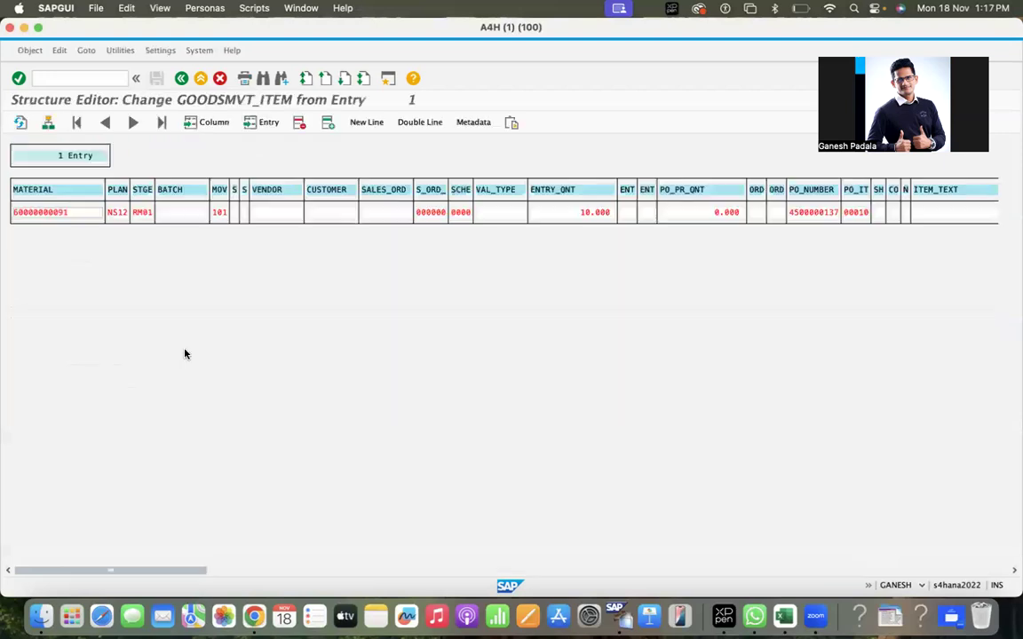
pyautogui.moveTo(71, 213); pyautogui.dragTo(11, 214)
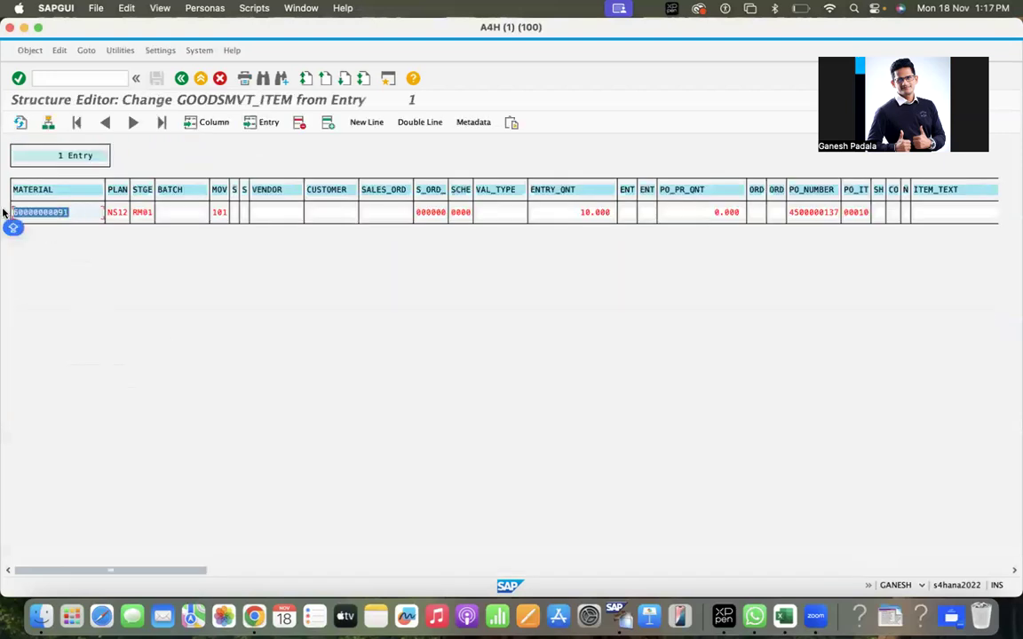
pyautogui.click(117, 214)
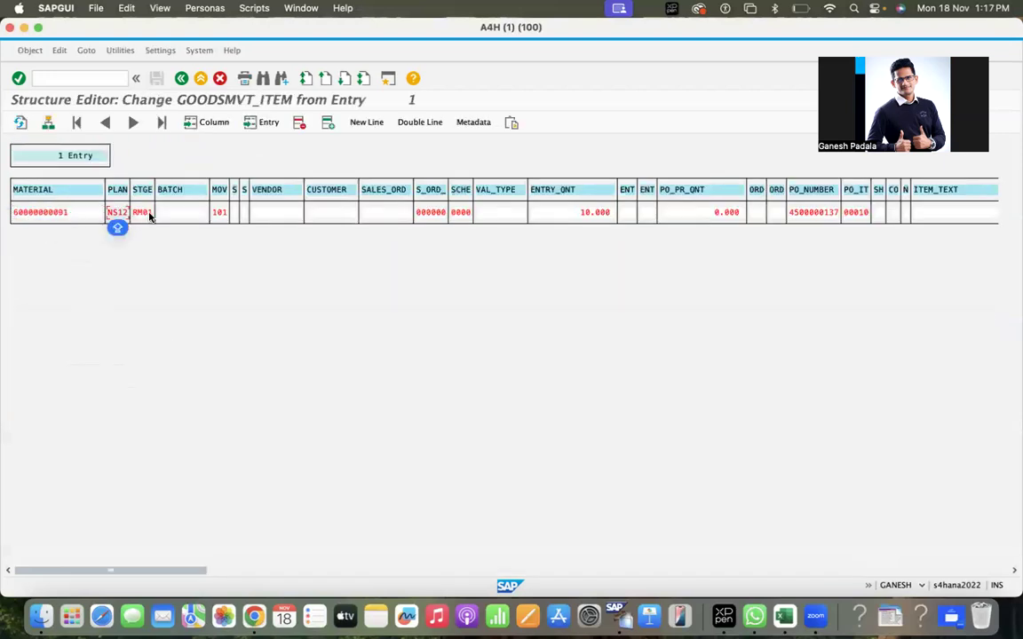
pyautogui.click(153, 213)
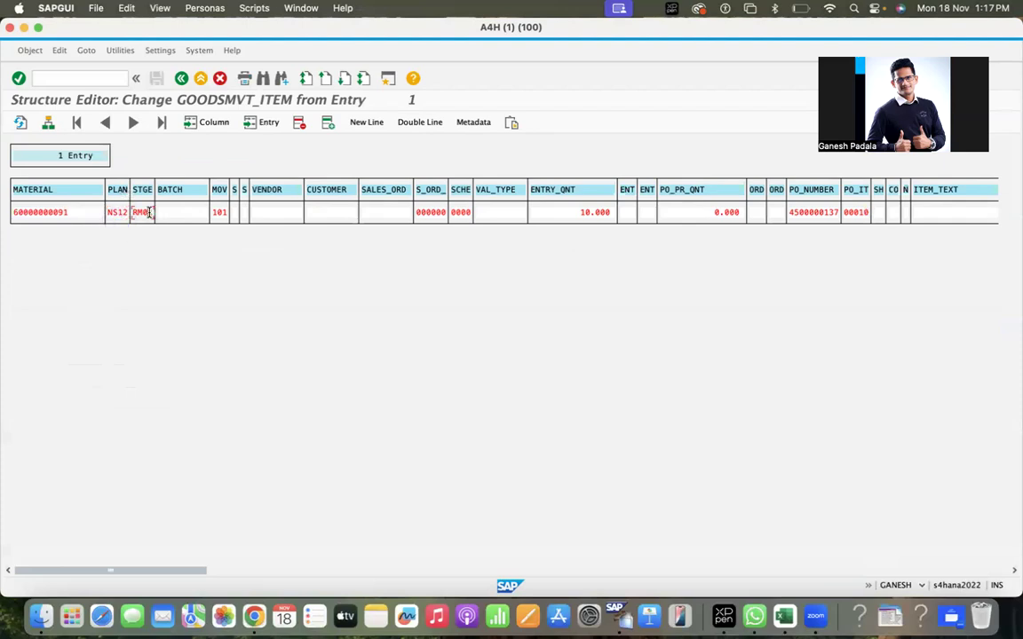
pyautogui.click(221, 212)
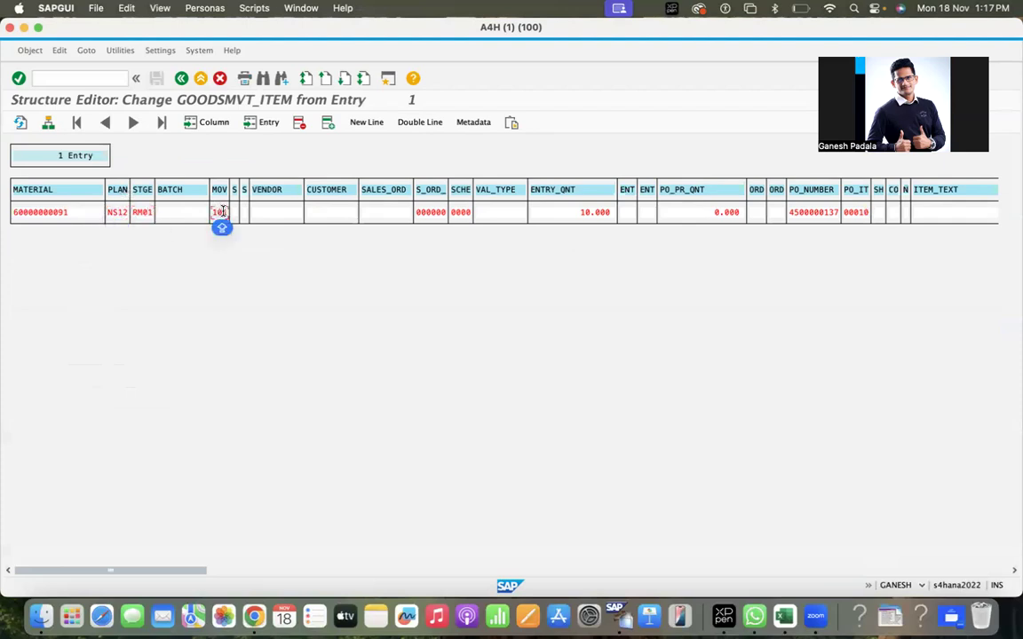
pyautogui.moveTo(581, 212); pyautogui.dragTo(625, 213)
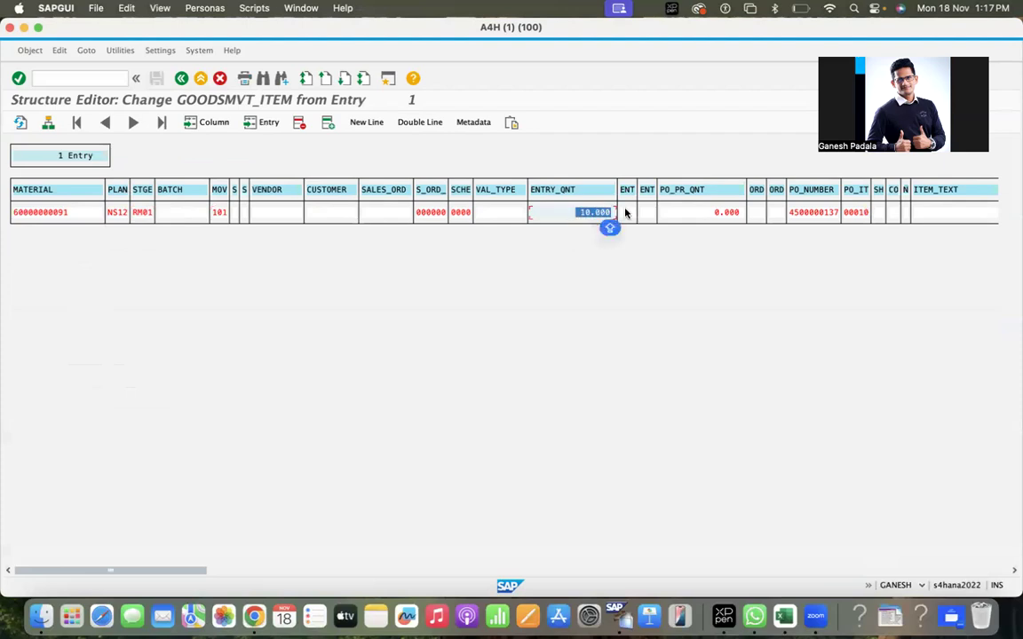
pyautogui.click(629, 215)
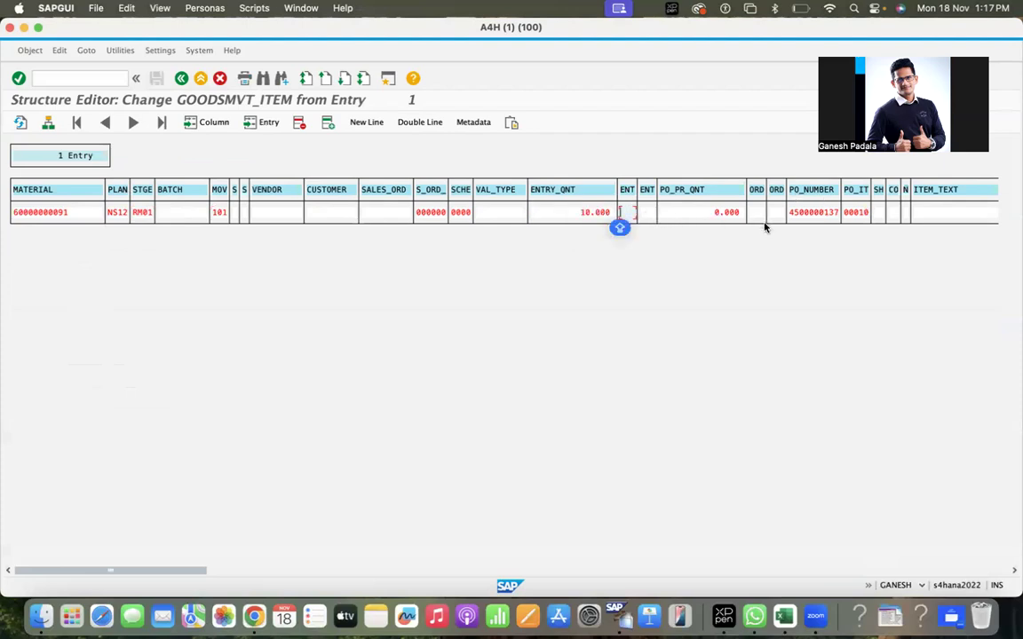
pyautogui.click(796, 212)
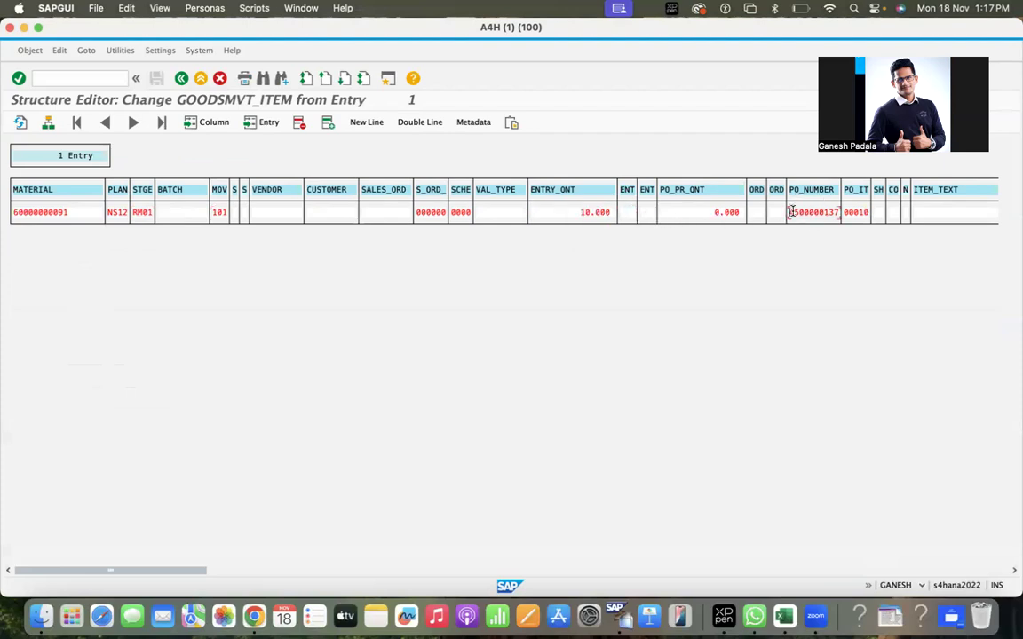
pyautogui.click(856, 213)
# Browse the remaining item columns and return to the test screen.
pyautogui.click(238, 572)
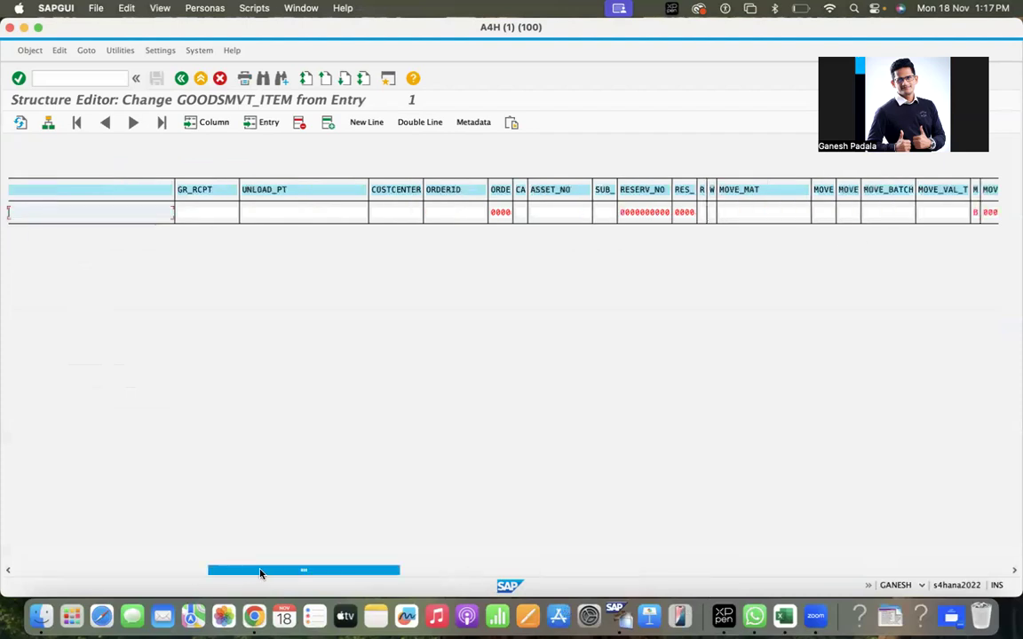
pyautogui.click(425, 572)
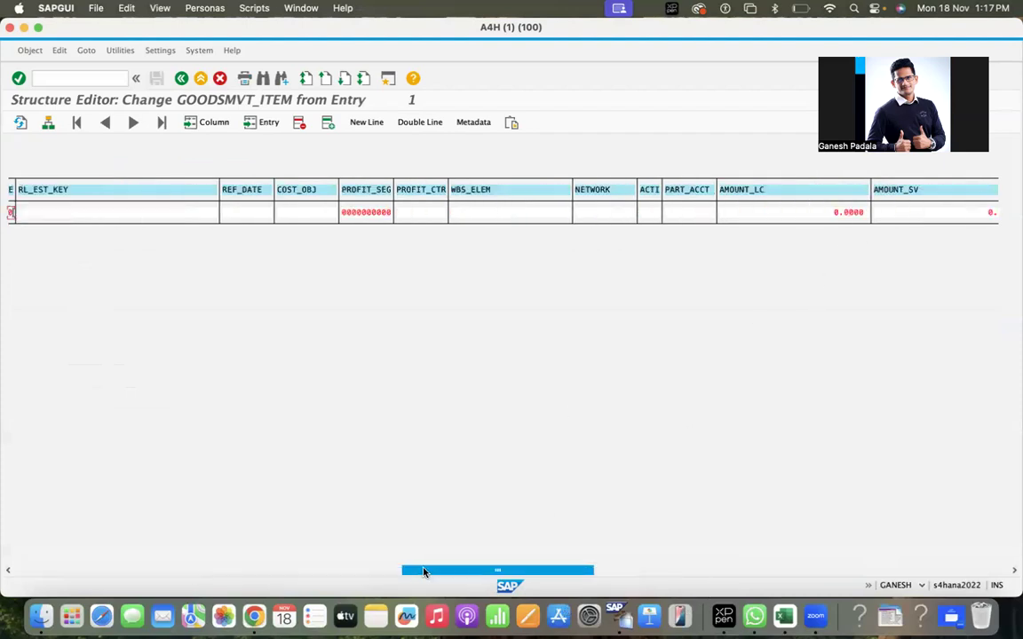
pyautogui.click(354, 573)
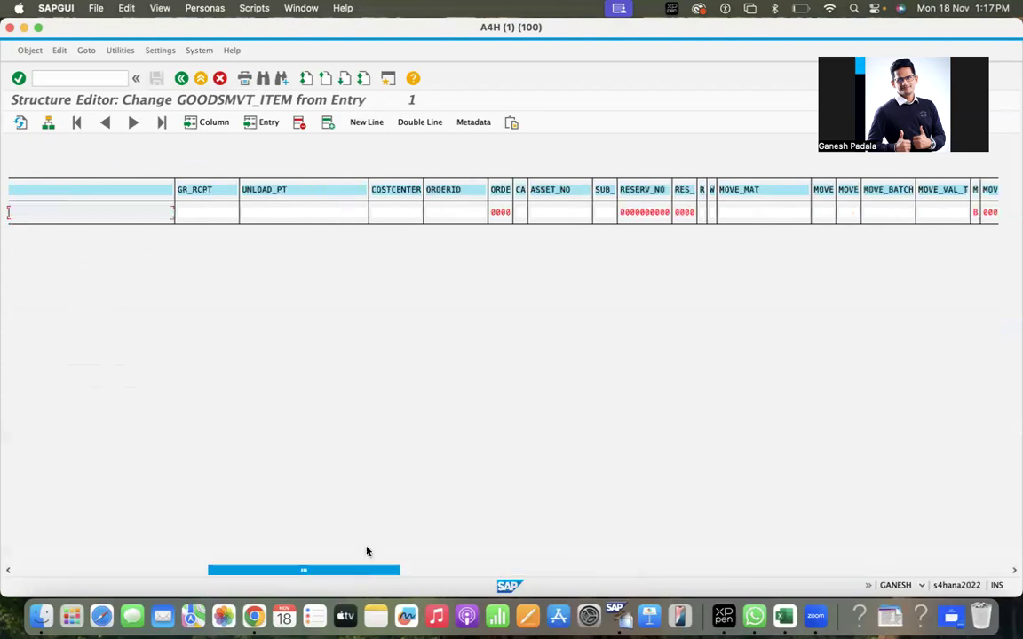
pyautogui.click(973, 213)
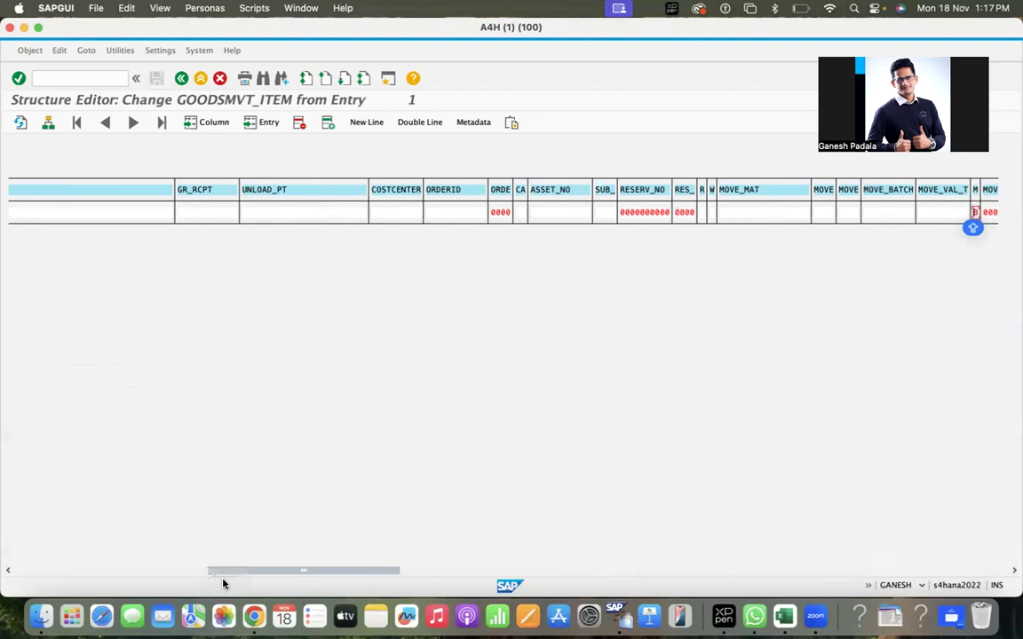
pyautogui.moveTo(221, 571); pyautogui.dragTo(7, 568)
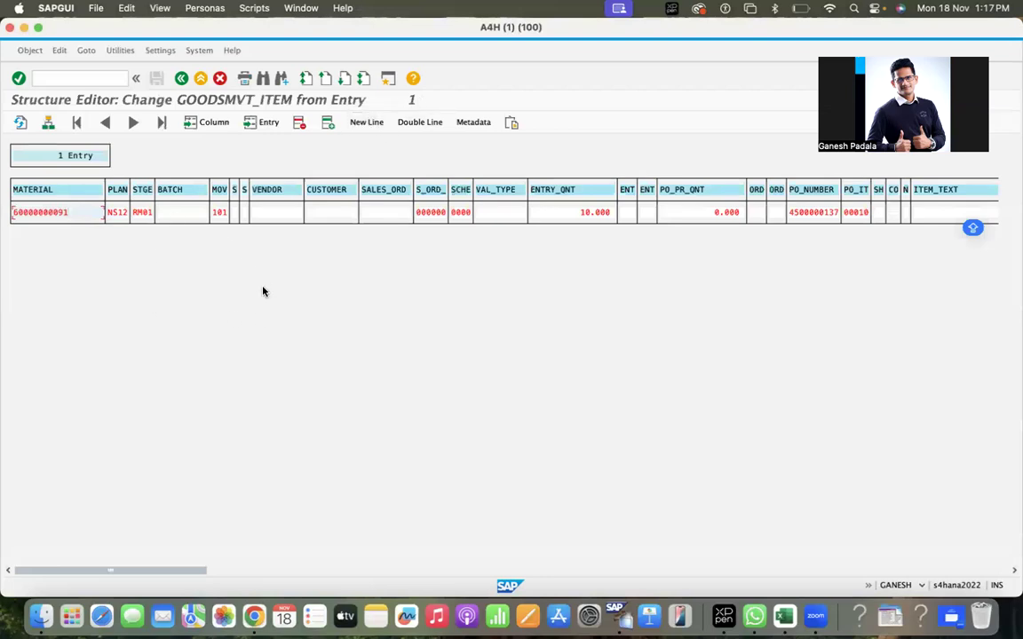
pyautogui.click(180, 79)
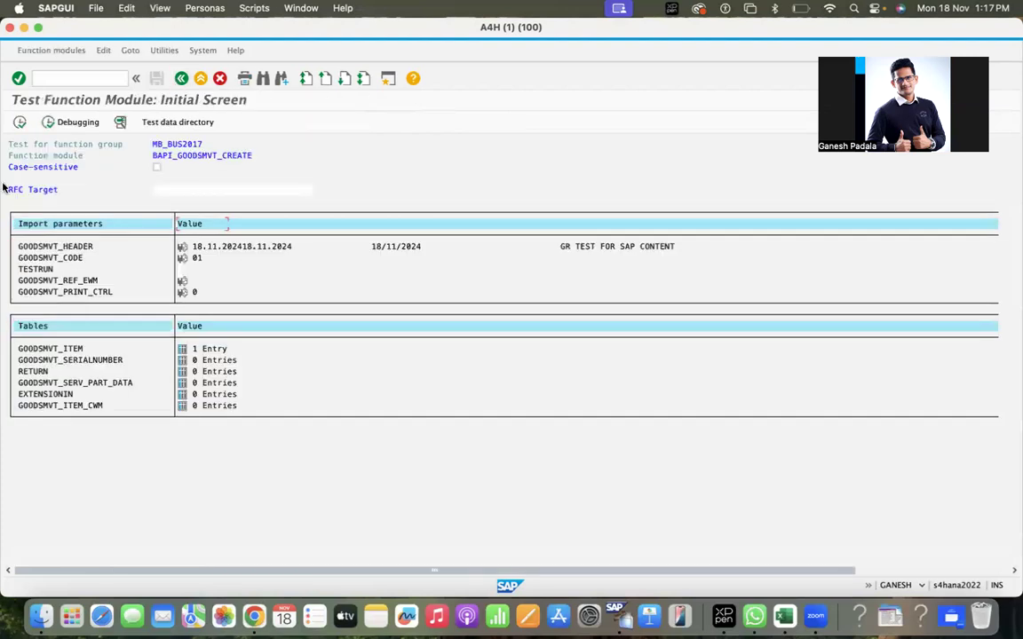
# Execute BAPI_GOODSMVT_CREATE and review the returned RETURN message.
pyautogui.click(19, 123)
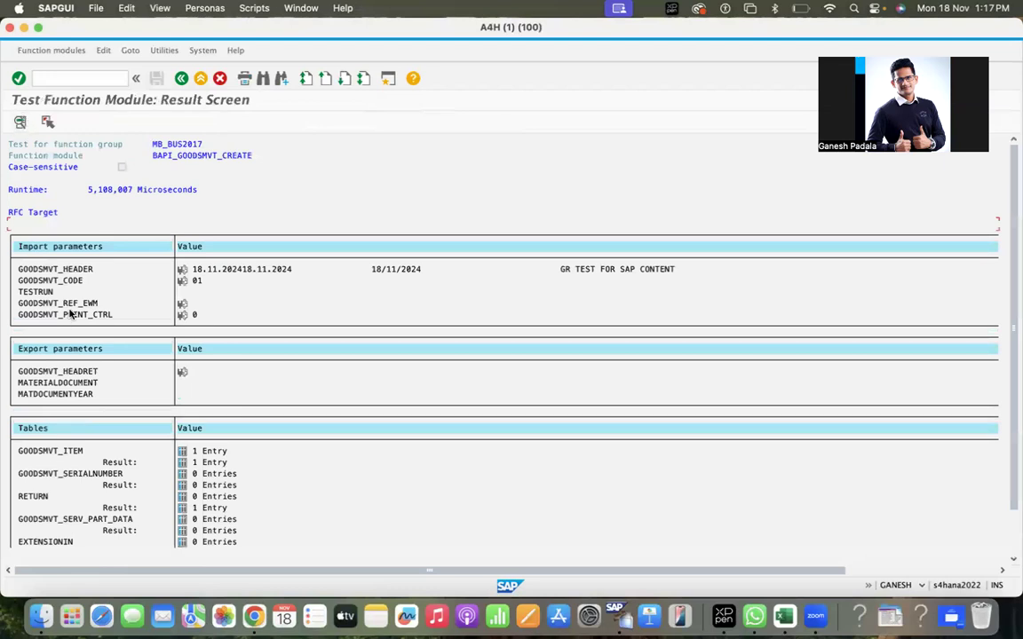
pyautogui.click(182, 510)
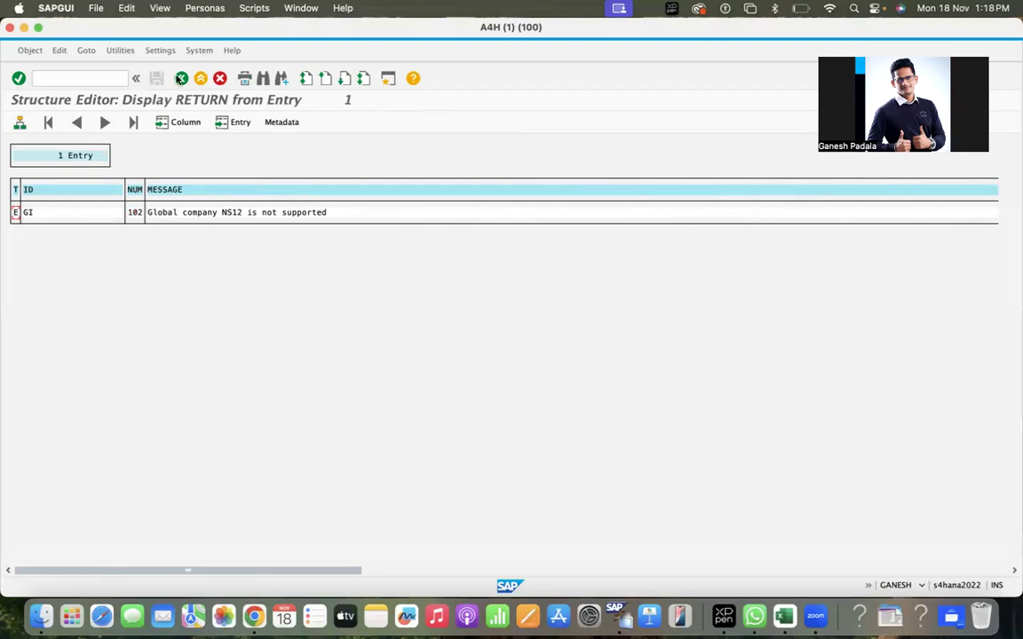
pyautogui.click(181, 79)
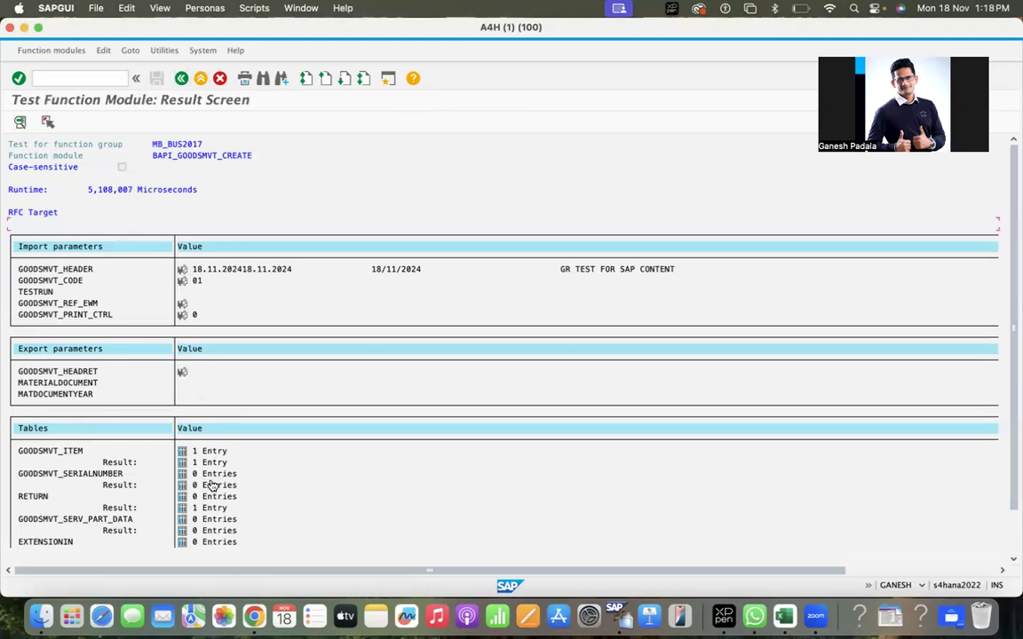
# Execute BAPI_TRANSACTION_COMMIT and end the test sequence back on Function Builder.
pyautogui.click(181, 79)
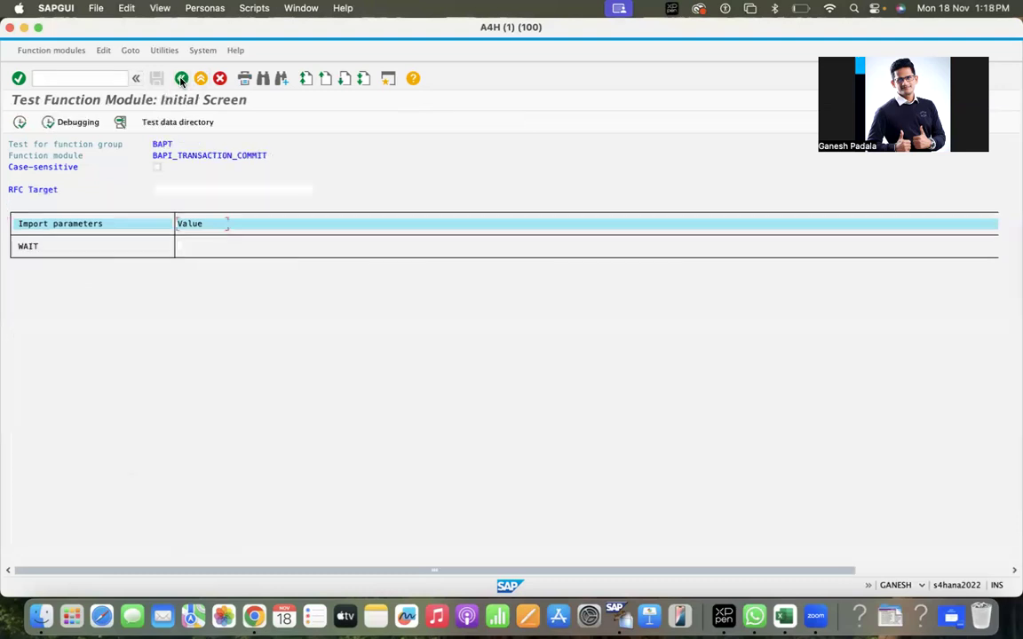
pyautogui.click(19, 122)
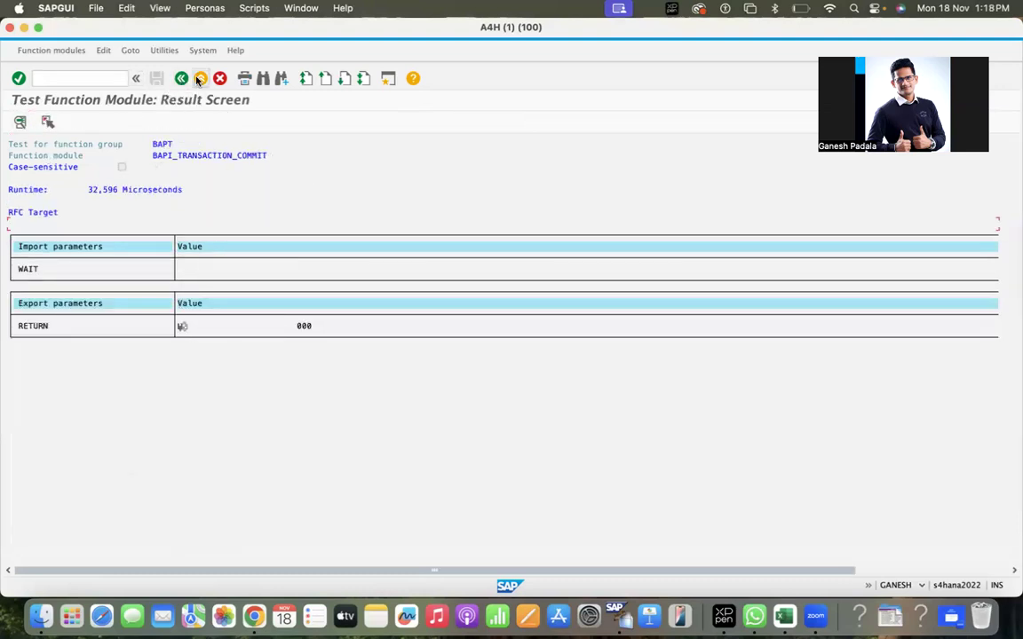
pyautogui.click(182, 79)
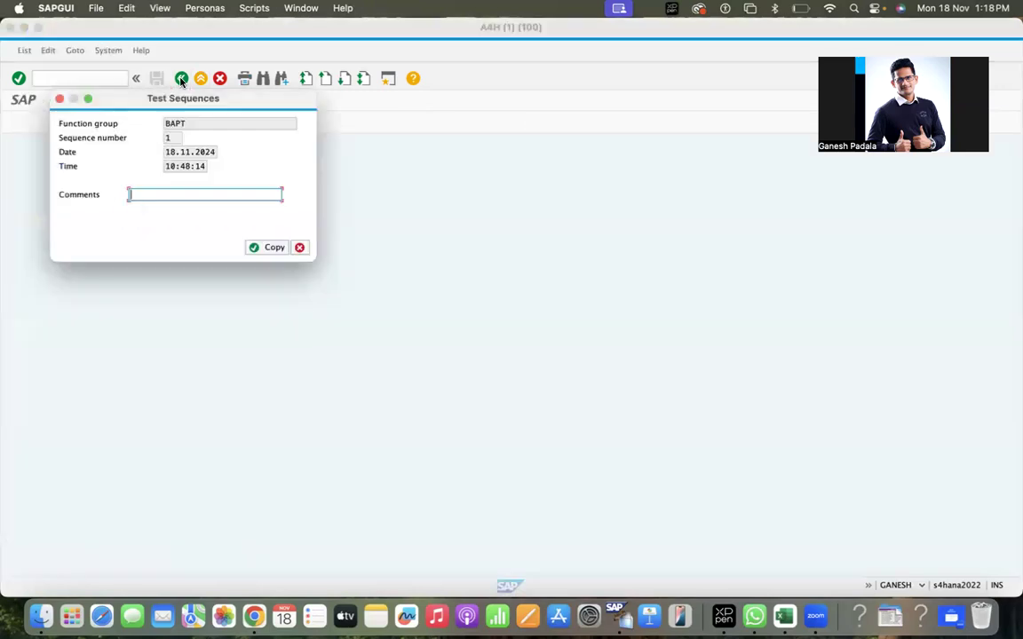
pyautogui.click(300, 249)
# Open MIGO via /OMIGO and switch the action to Display material document.
pyautogui.click(79, 80)
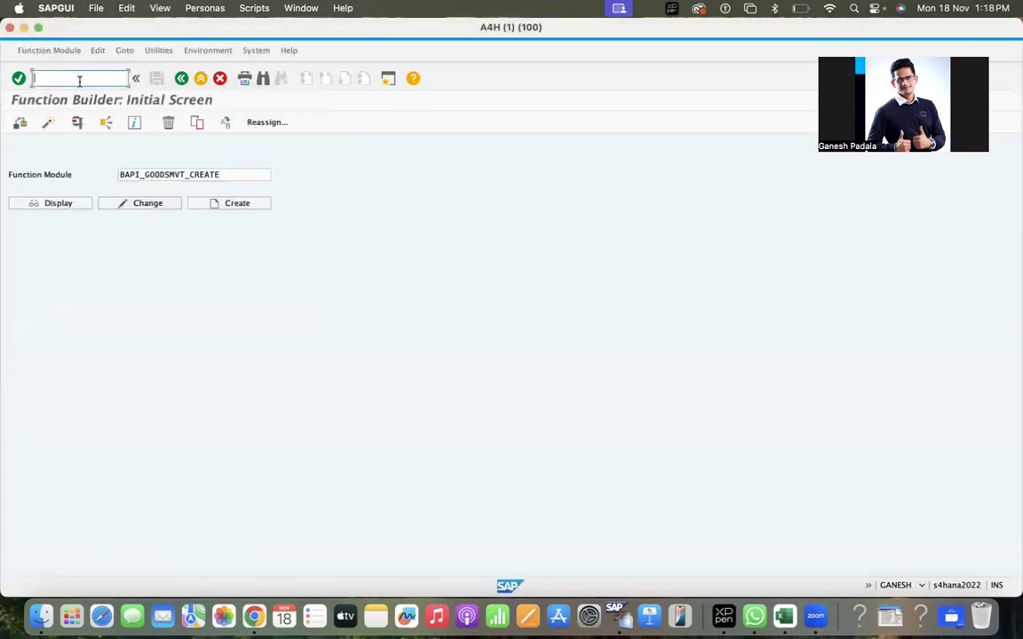
pyautogui.write('/OM')
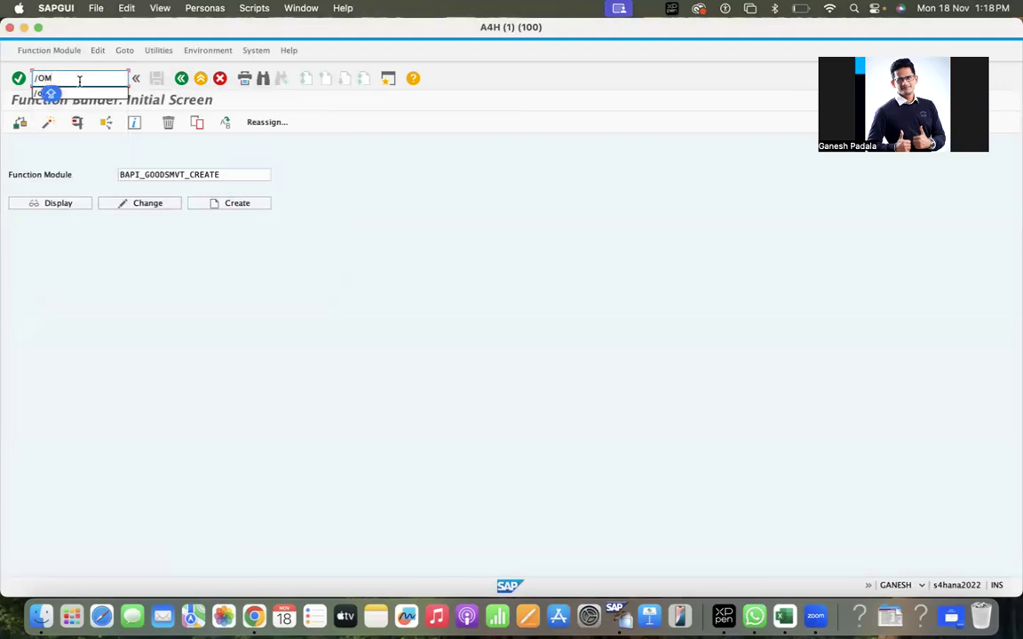
pyautogui.write('IGO')
pyautogui.press('Return')
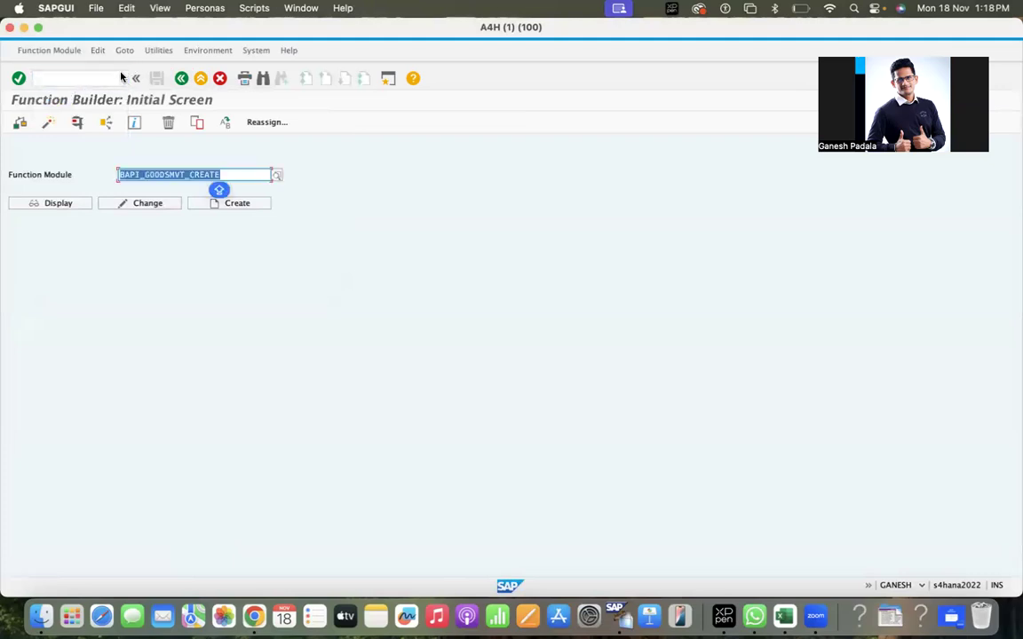
pyautogui.click(68, 144)
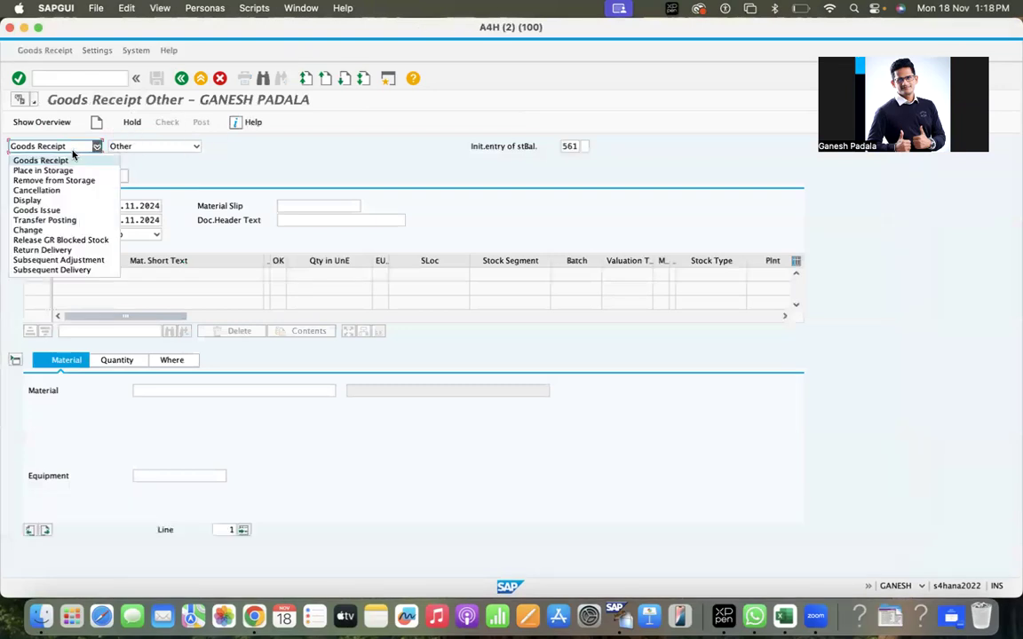
pyautogui.click(27, 199)
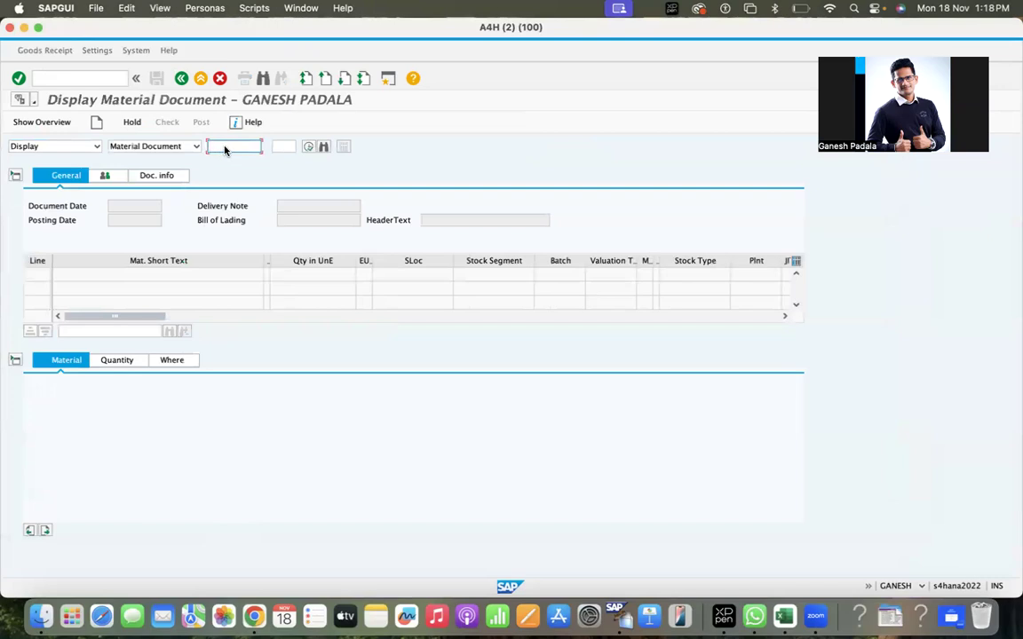
pyautogui.click(87, 78)
pyautogui.write('/NM')
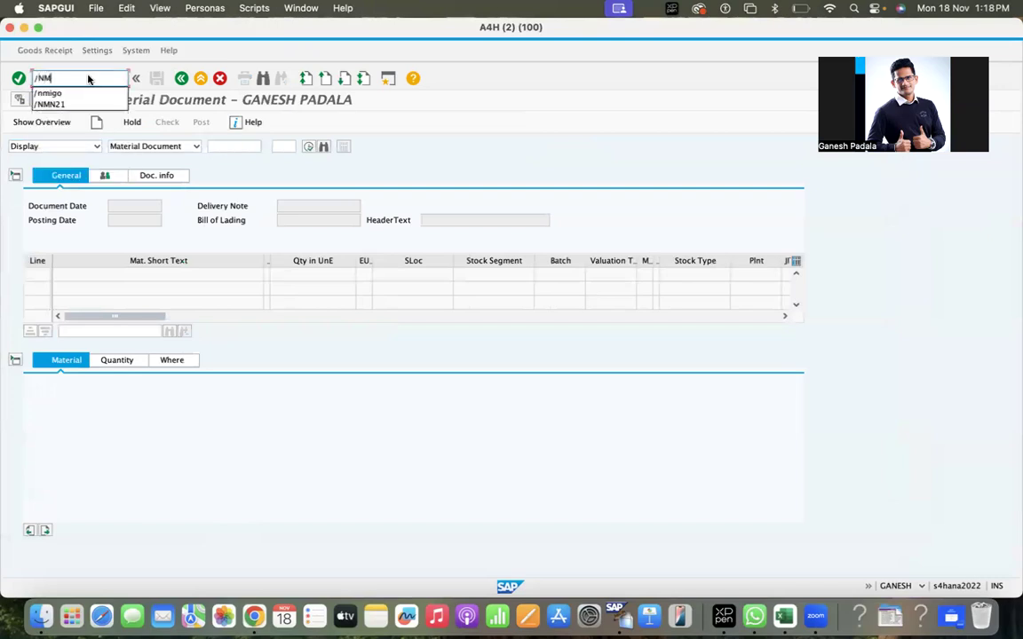
pyautogui.write('E23N')
pyautogui.press('capslock')
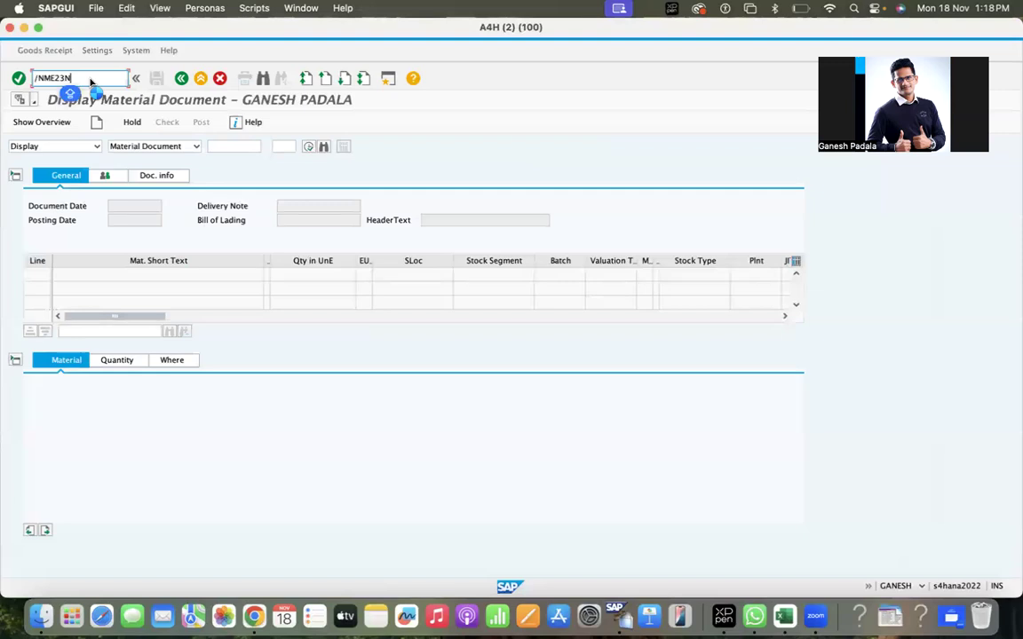
pyautogui.press('Return')
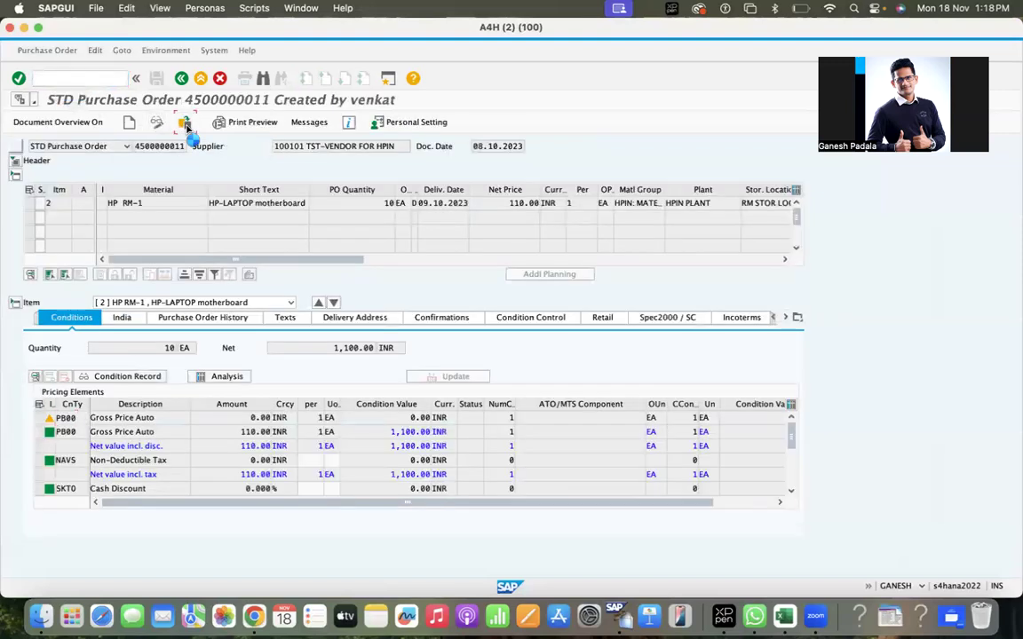
pyautogui.click(184, 123)
pyautogui.press('BackSpace')
pyautogui.press('Escape')
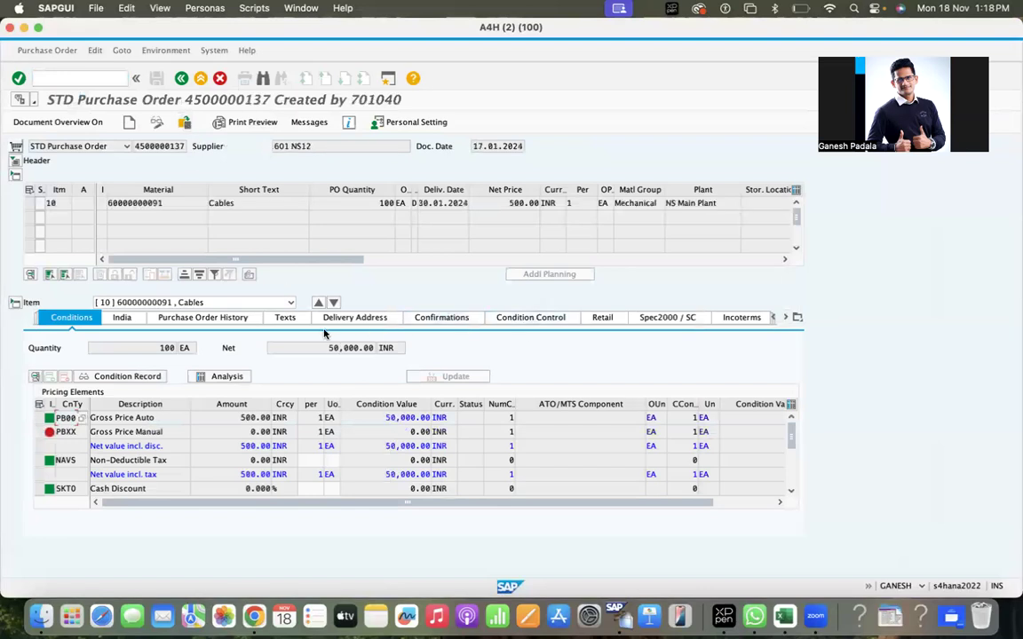
pyautogui.click(229, 323)
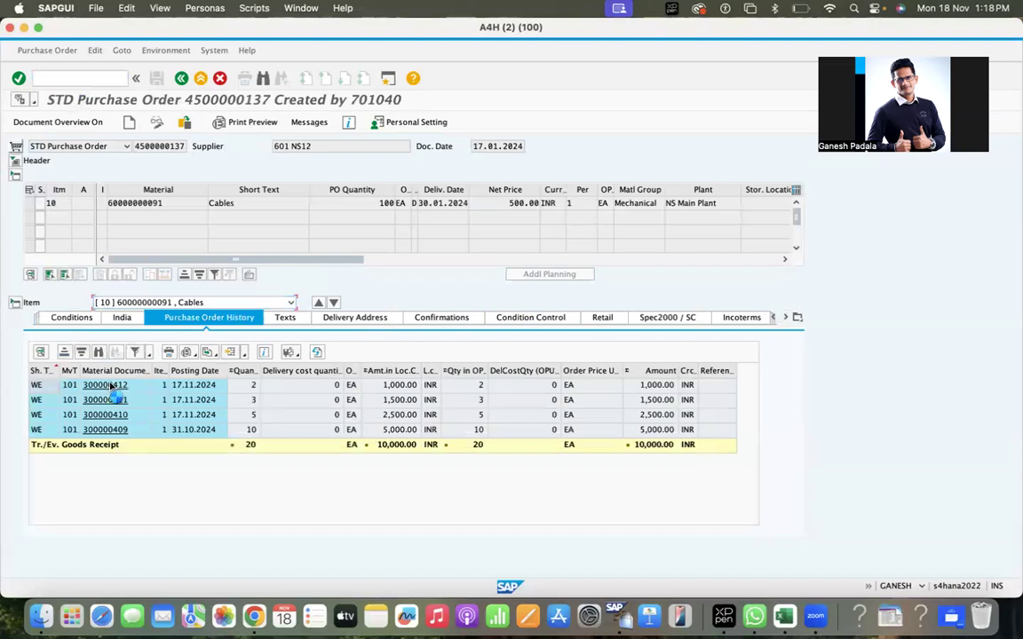
pyautogui.click(111, 385)
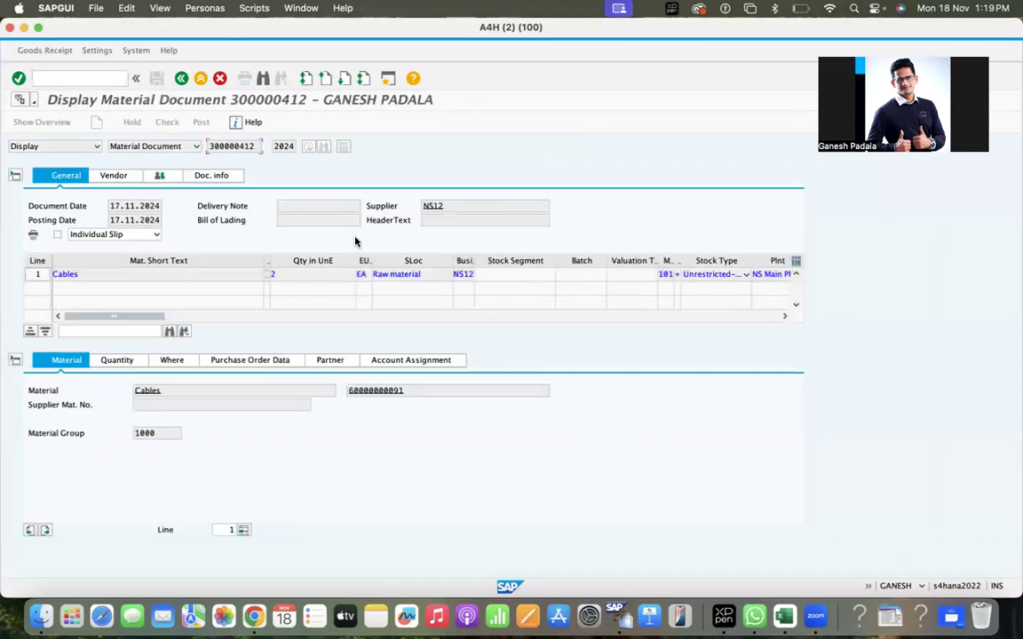
pyautogui.click(181, 79)
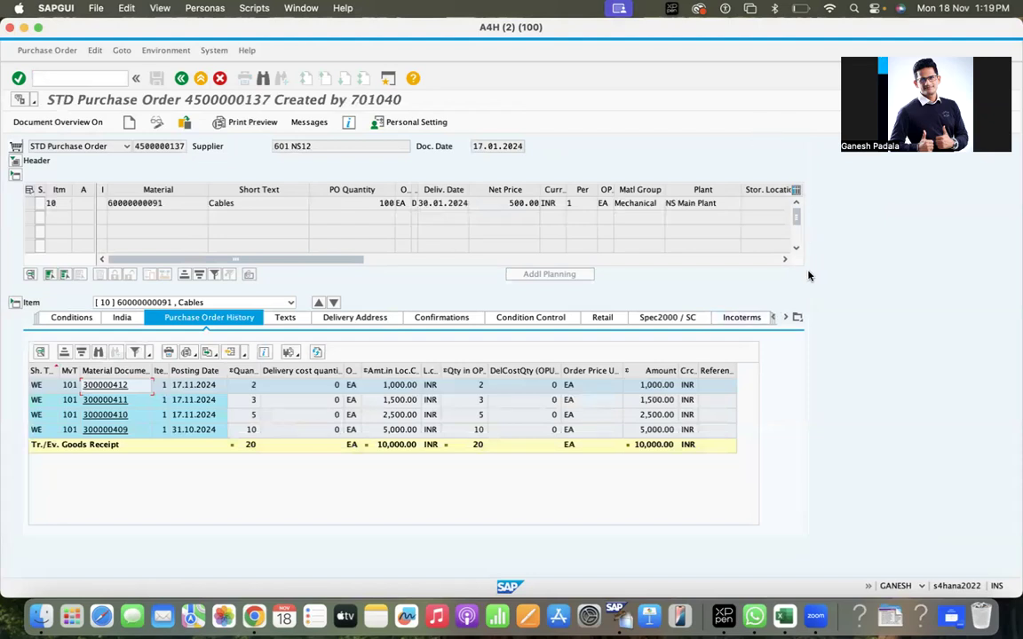
pyautogui.click(87, 76)
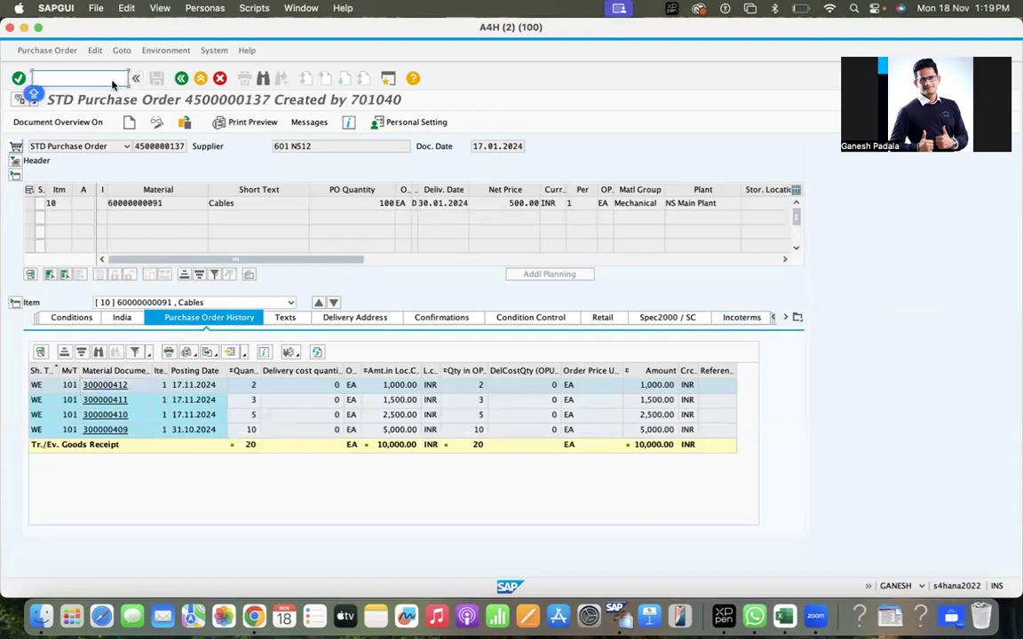
pyautogui.write('/OMIGO')
pyautogui.press('Return')
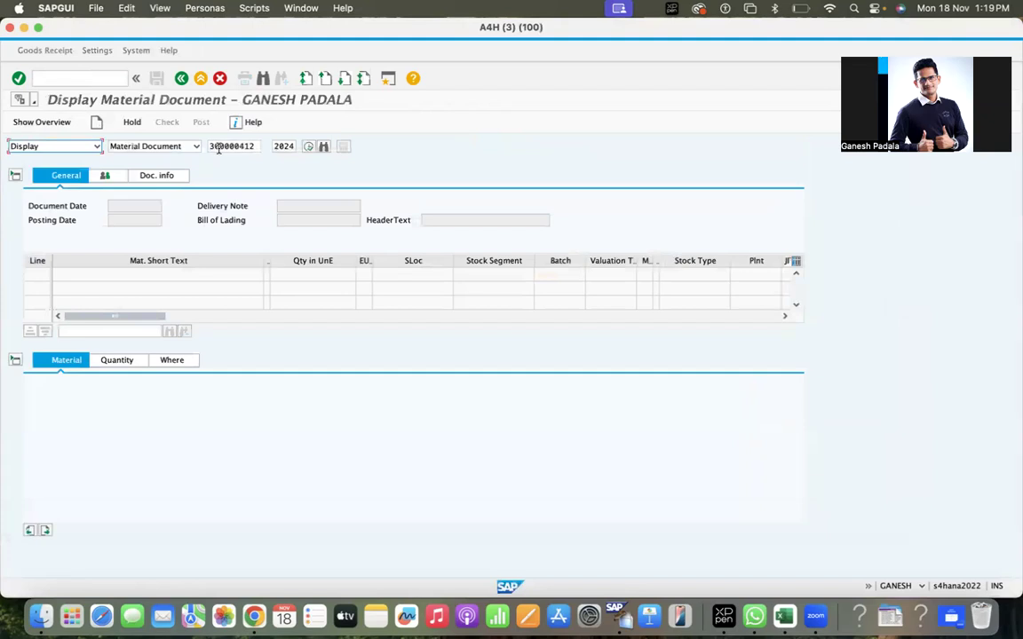
pyautogui.click(94, 146)
pyautogui.click(44, 166)
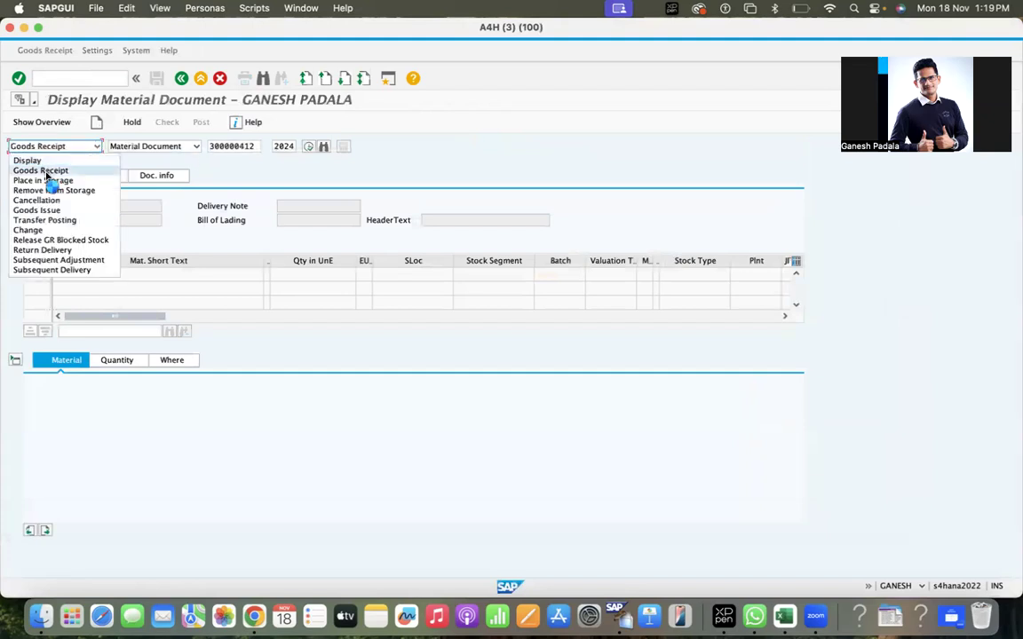
pyautogui.click(164, 145)
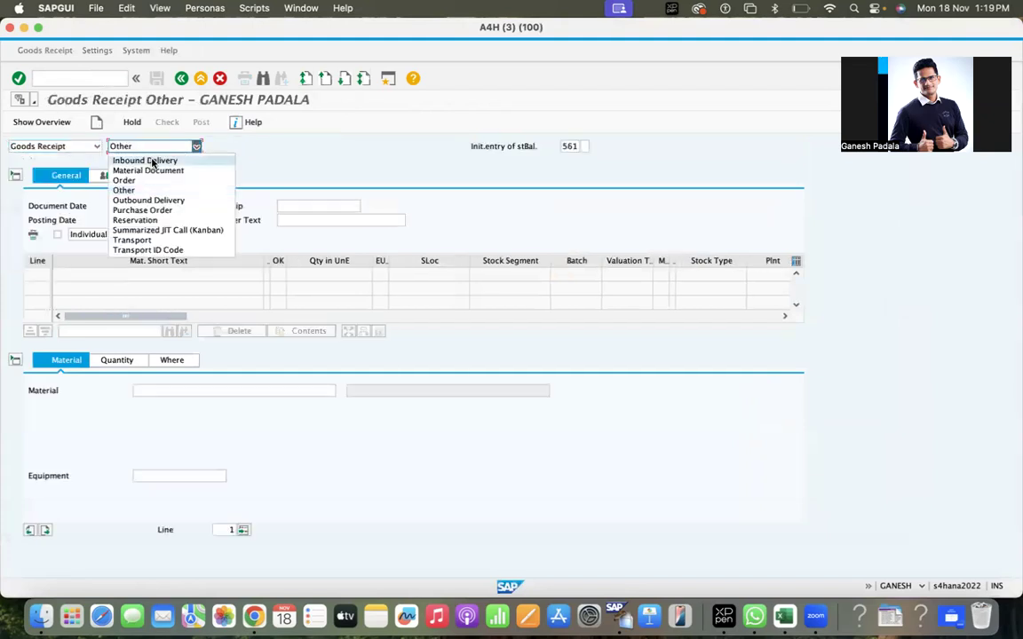
pyautogui.click(148, 210)
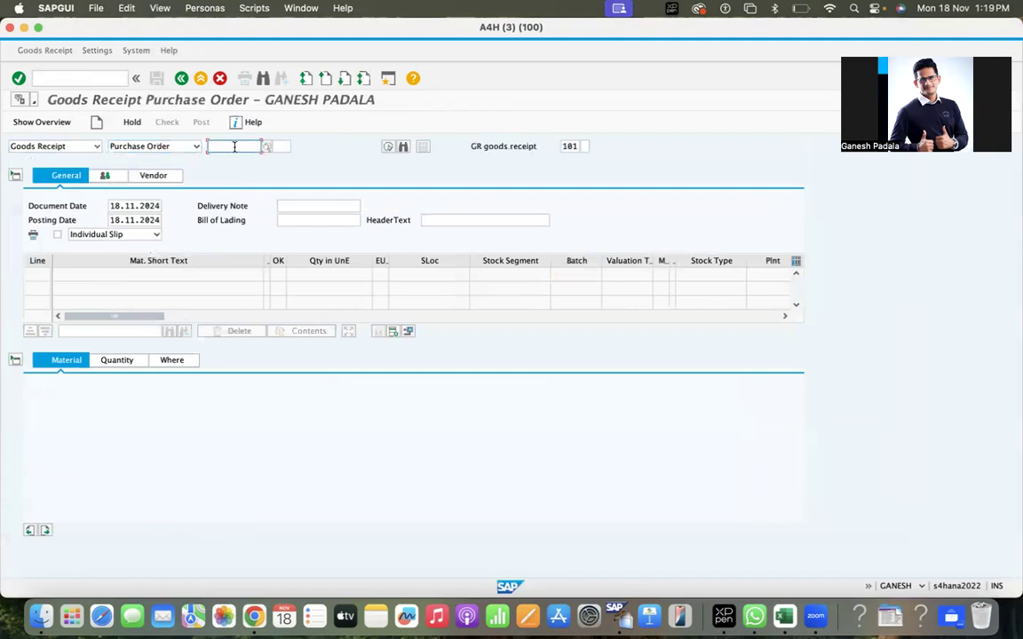
pyautogui.click(234, 146)
pyautogui.click(236, 159)
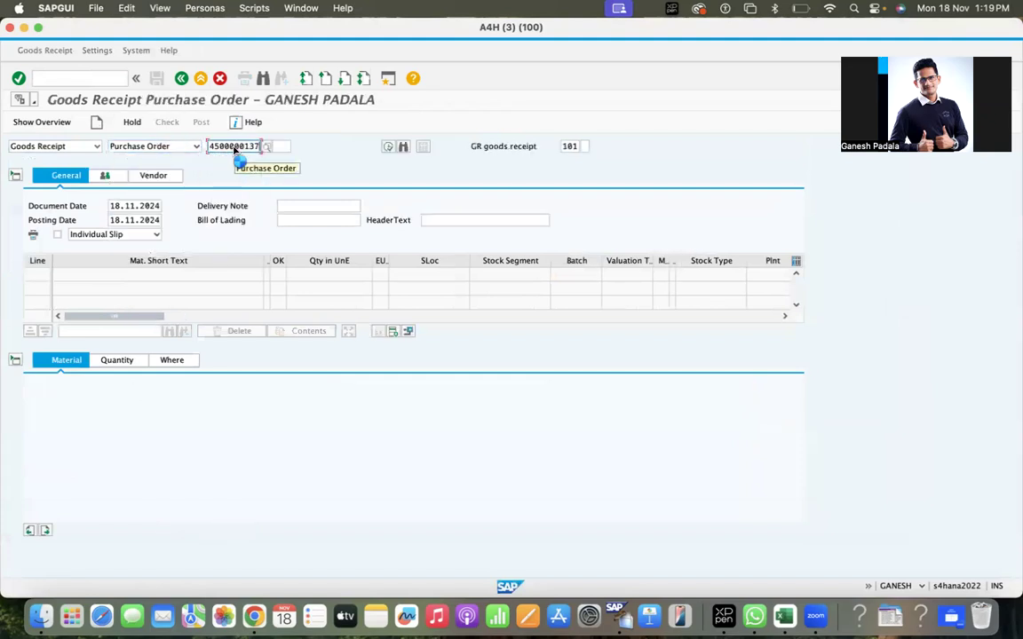
pyautogui.press('Return')
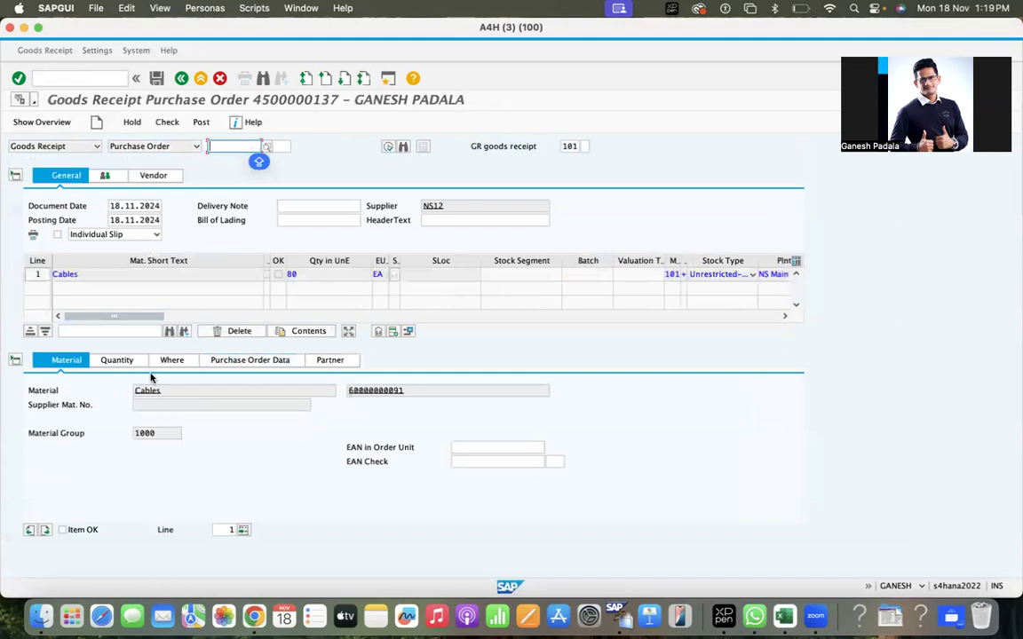
# Mark the Cables item OK with quantity 2 into RM01, then check the document.
pyautogui.click(61, 530)
pyautogui.click(126, 361)
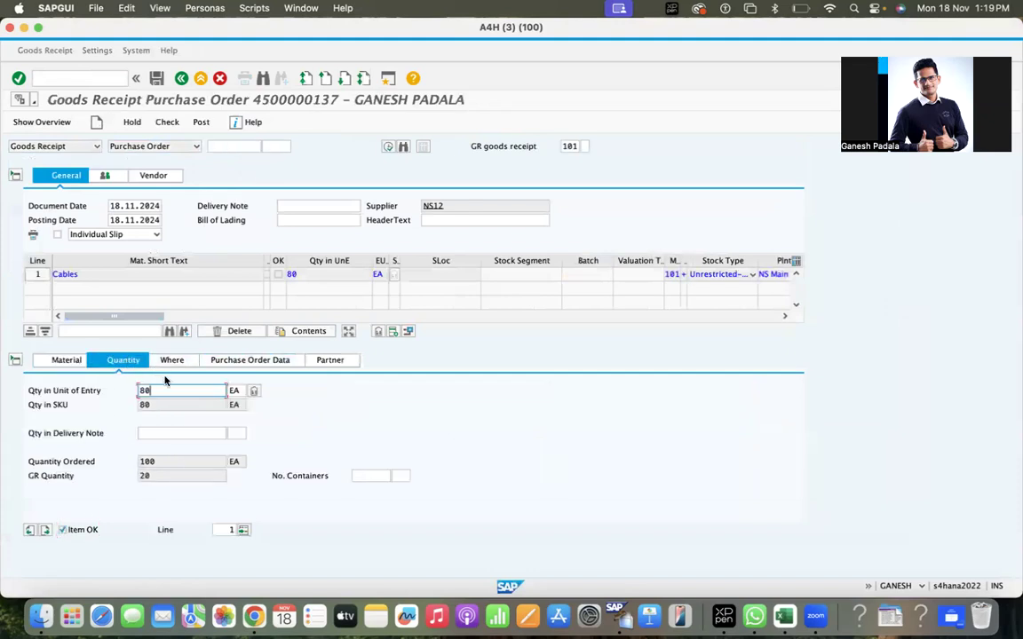
pyautogui.doubleClick(164, 391)
pyautogui.write('2')
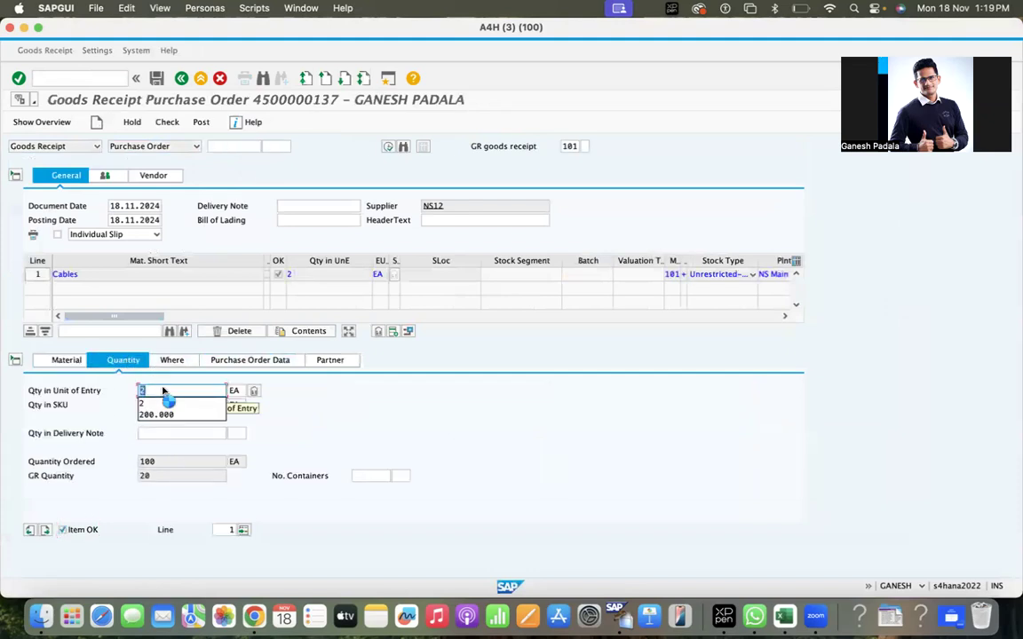
pyautogui.press('Return')
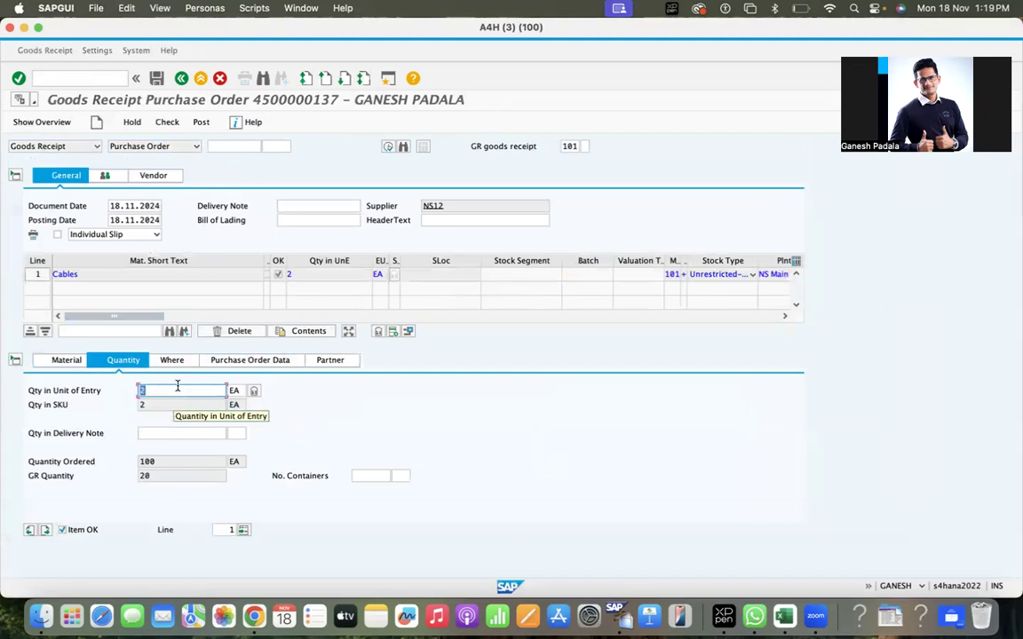
pyautogui.click(171, 360)
pyautogui.click(161, 432)
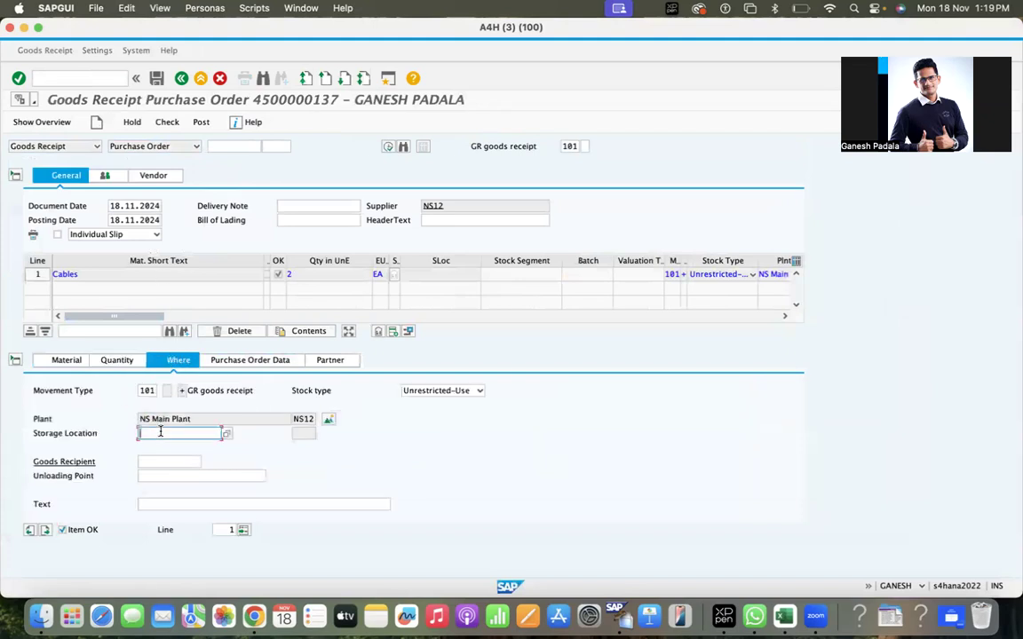
pyautogui.write('RM01')
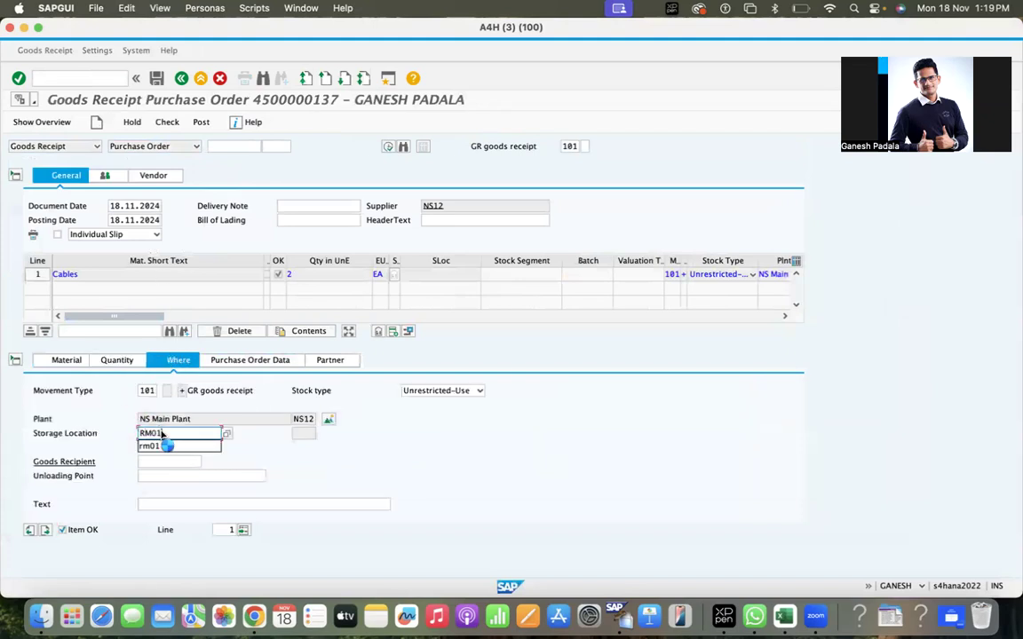
pyautogui.press('Return')
pyautogui.click(175, 124)
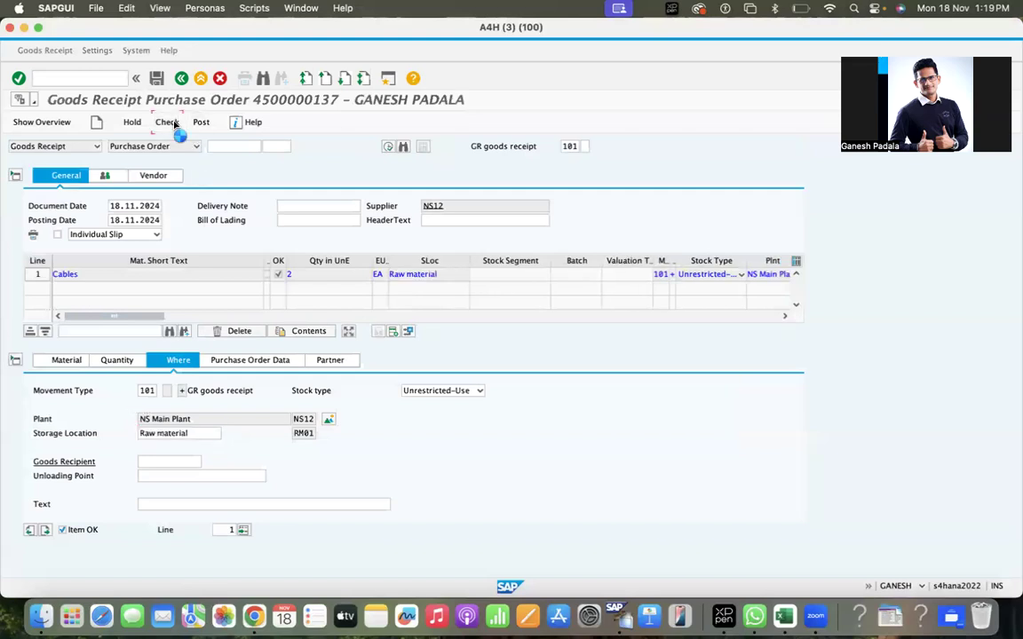
# Retry posting the goods receipt and read the full explanation of the NS12 global company error.
pyautogui.click(43, 218)
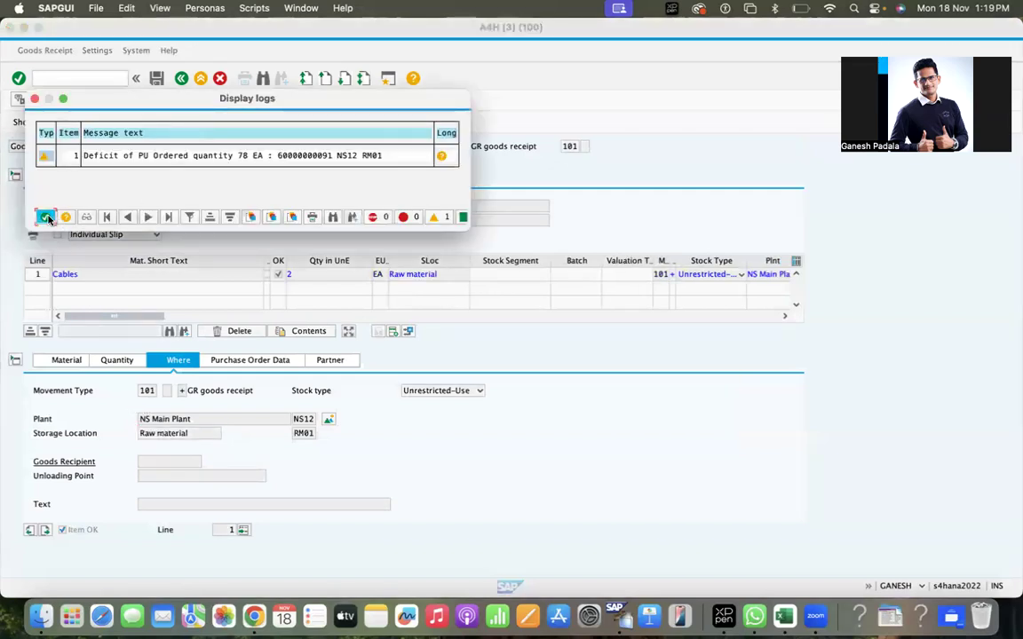
pyautogui.click(203, 122)
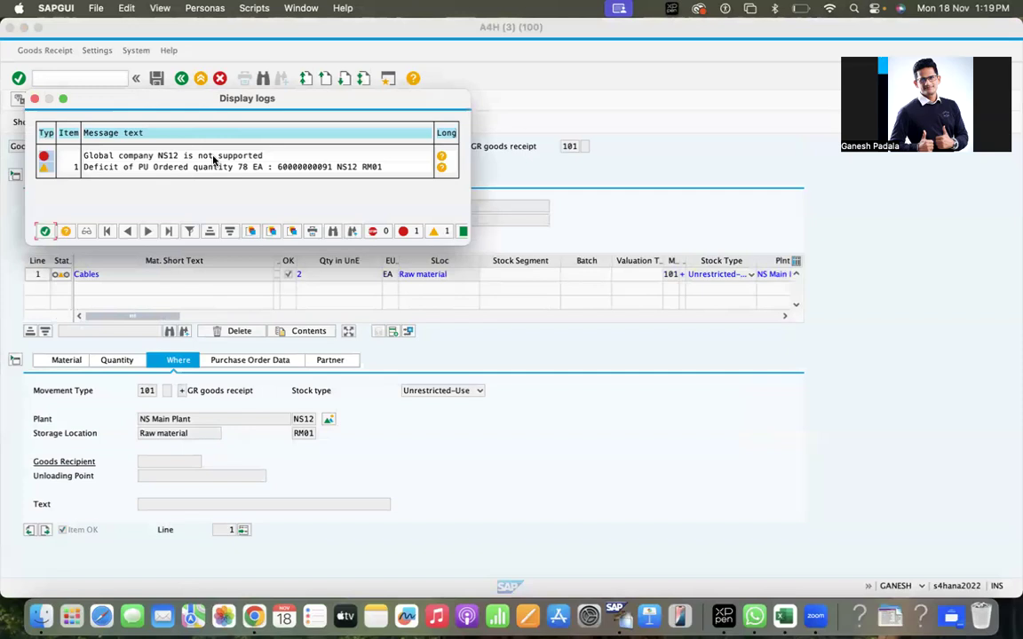
pyautogui.click(442, 157)
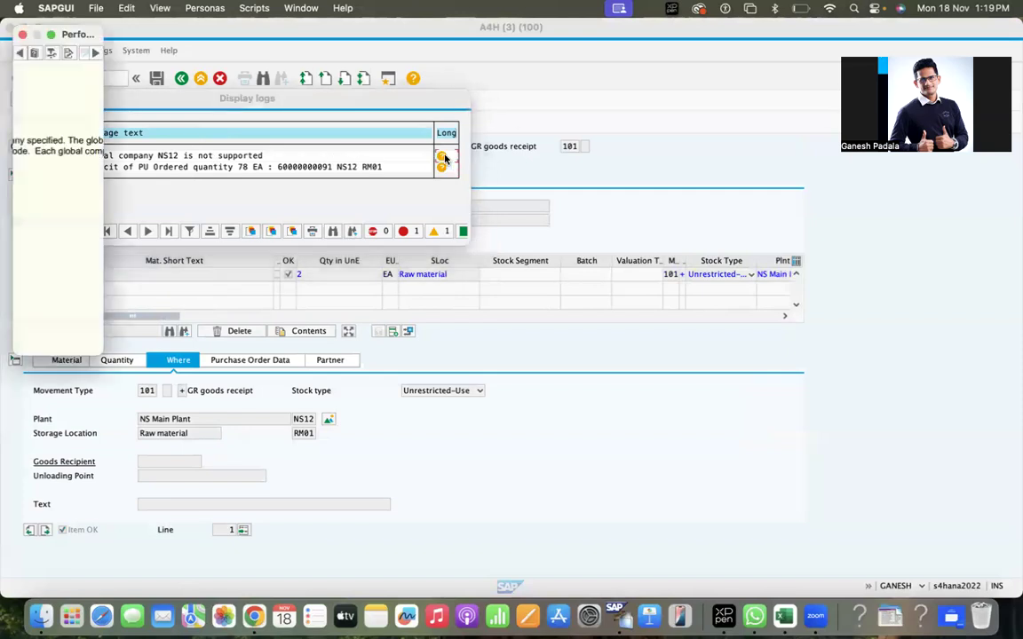
pyautogui.click(51, 36)
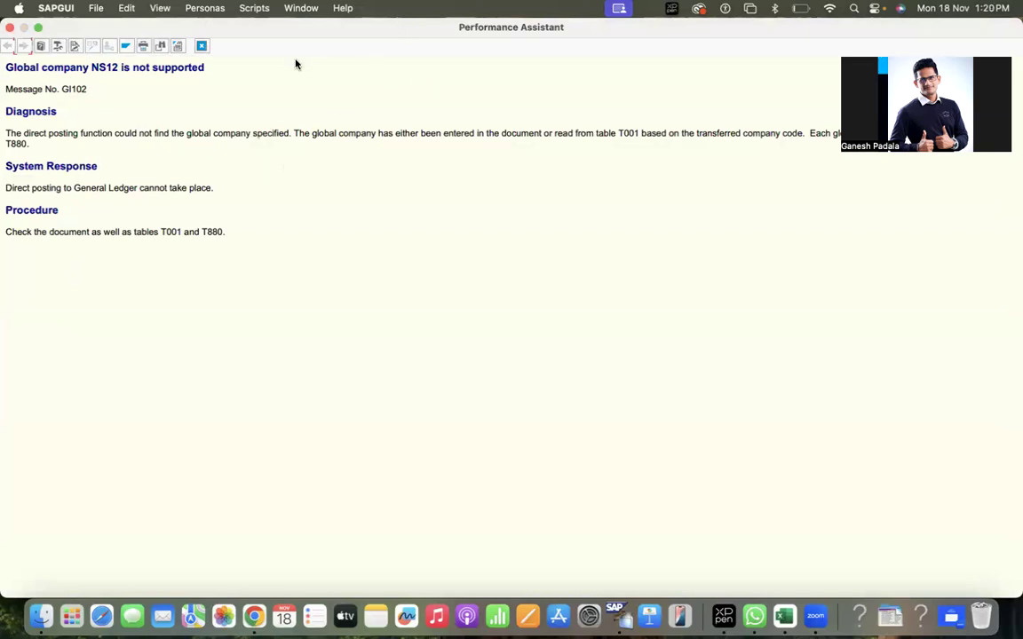
pyautogui.moveTo(370, 32); pyautogui.dragTo(396, 104)
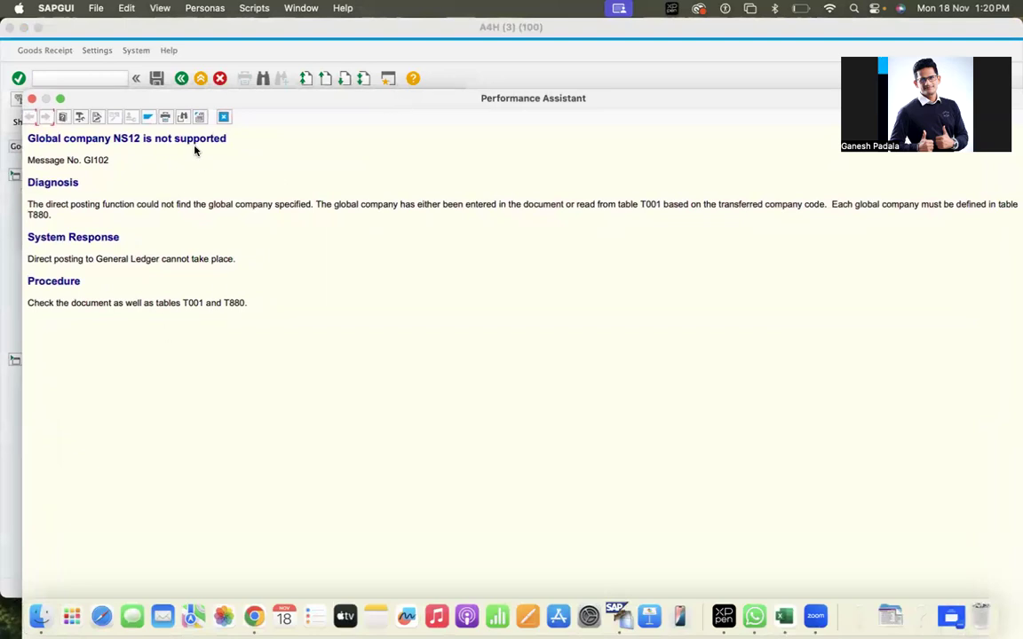
# Close the error explanation and message log, then start entering /NS in the command field.
pyautogui.click(224, 116)
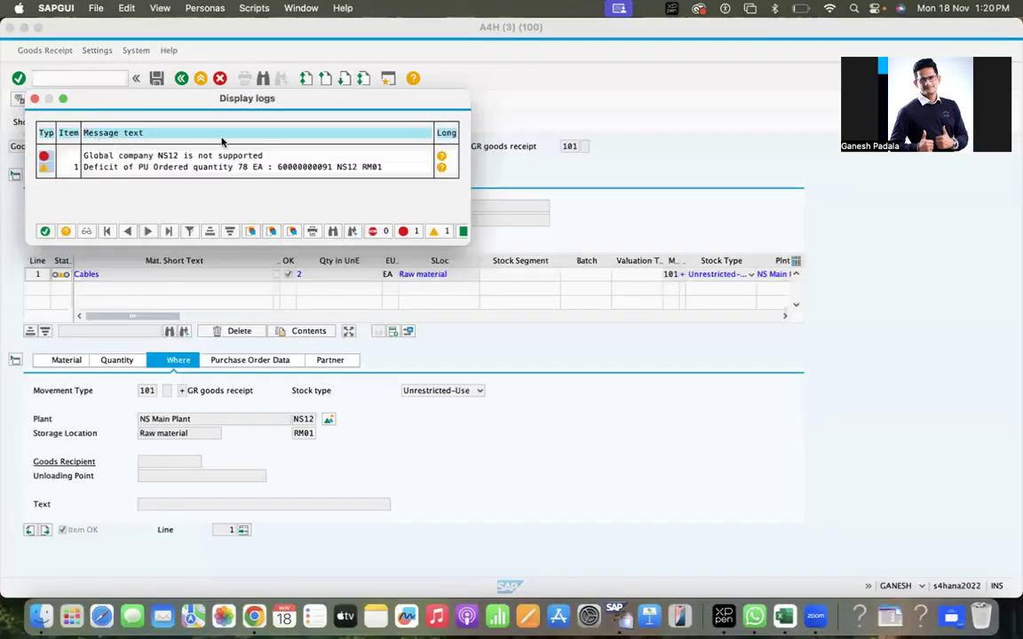
pyautogui.click(46, 230)
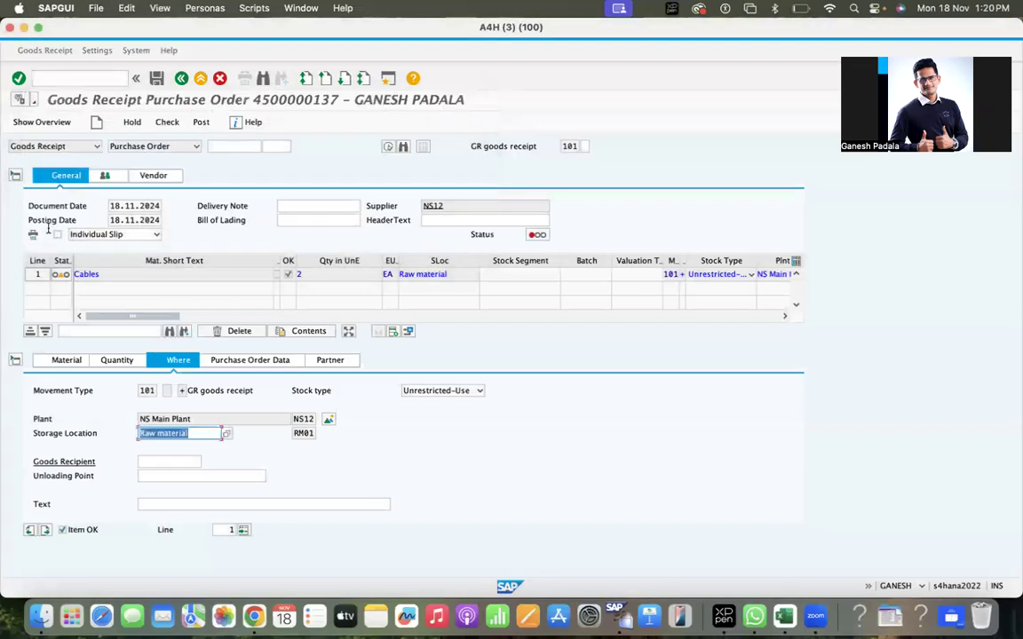
pyautogui.click(71, 79)
pyautogui.write('/NS')
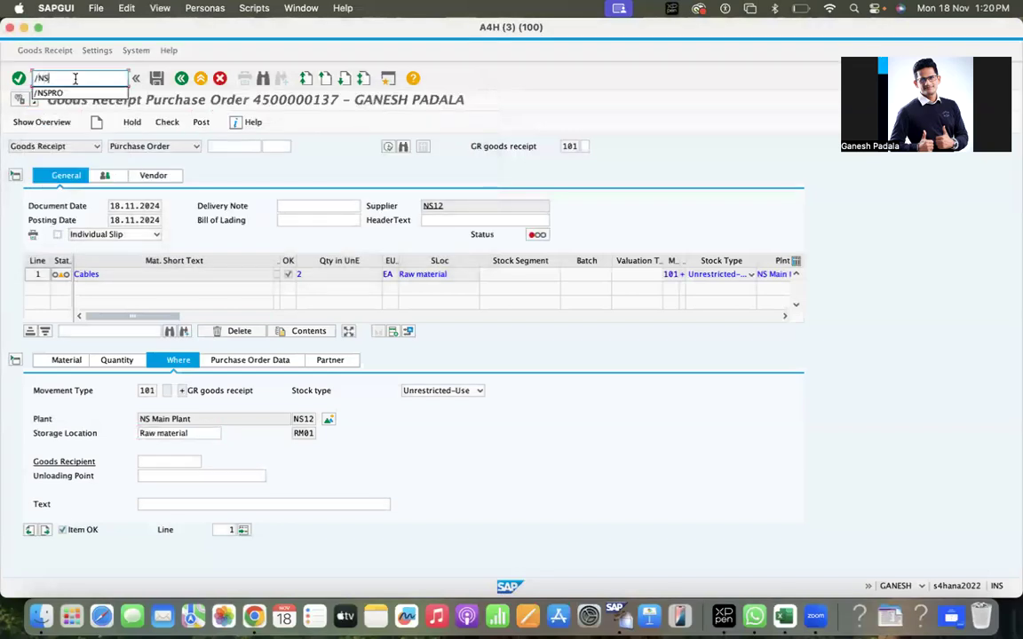
# Open SE16N with table T880 to list its Global Company Data fields.
pyautogui.write('N')
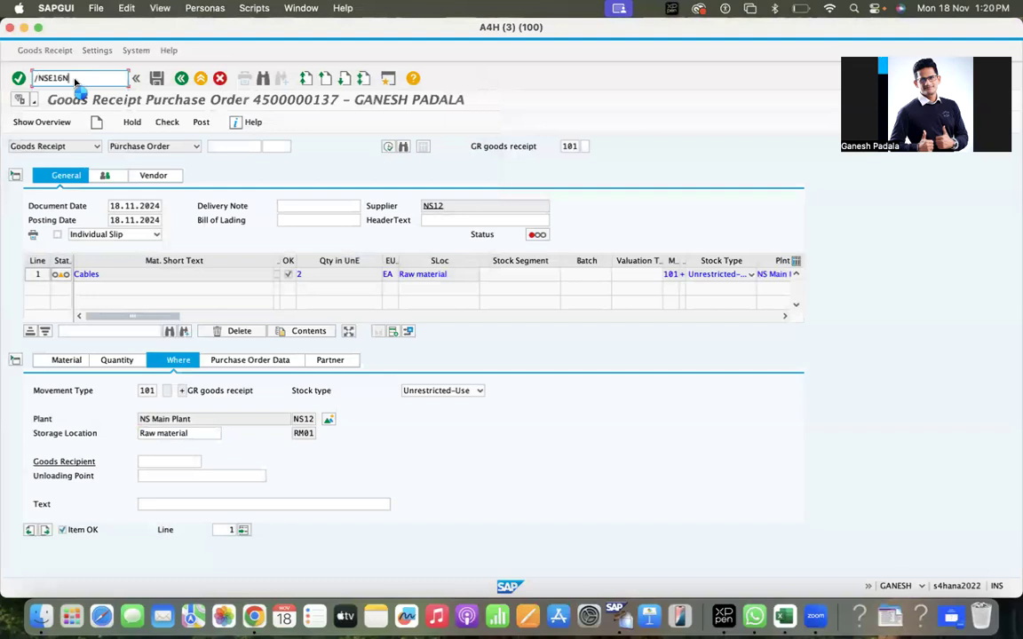
pyautogui.press('Return')
pyautogui.write('t8')
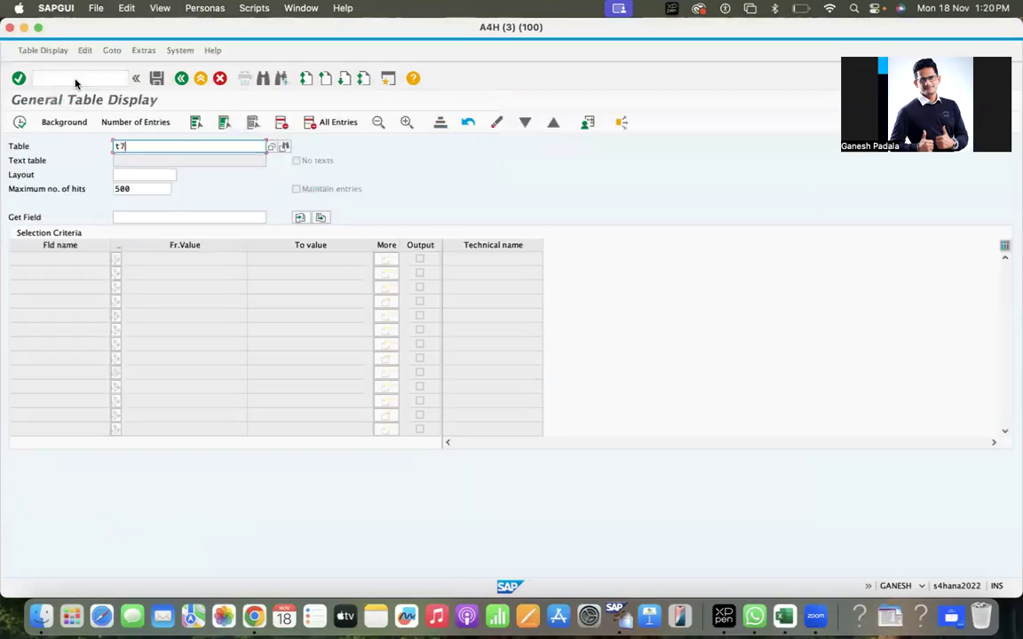
pyautogui.write('80')
pyautogui.press('Return')
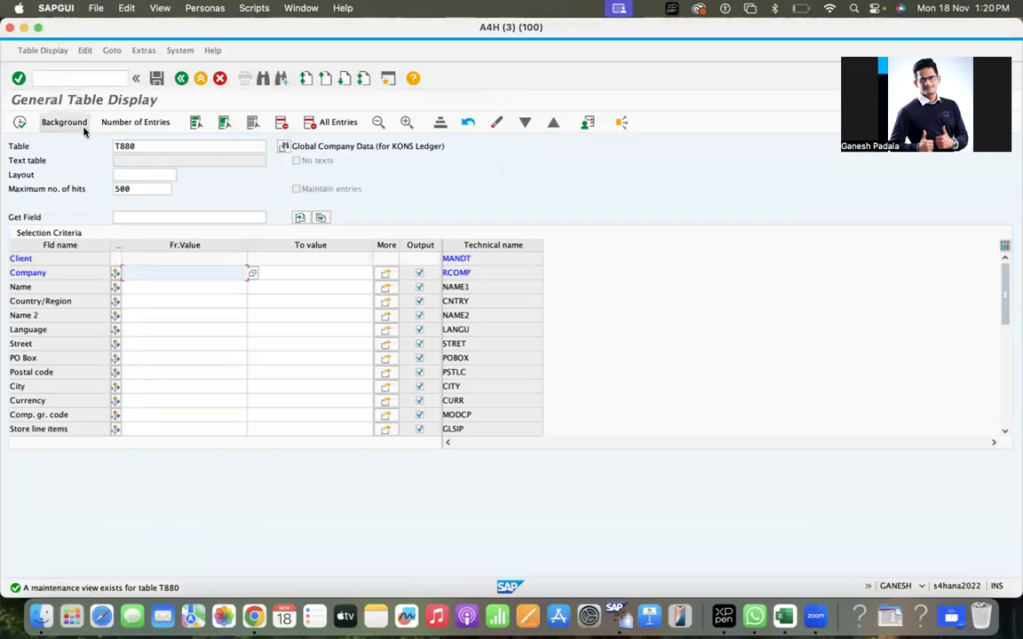
pyautogui.click(117, 146)
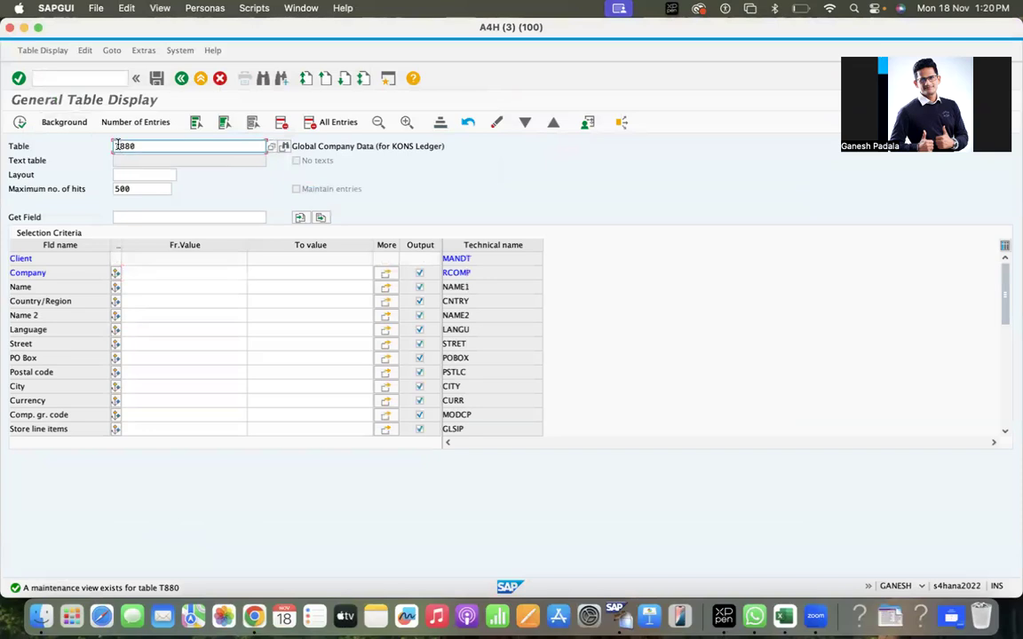
pyautogui.click(67, 78)
# Open view V_T880 in SM30 for editing.
pyautogui.write('/nsm3')
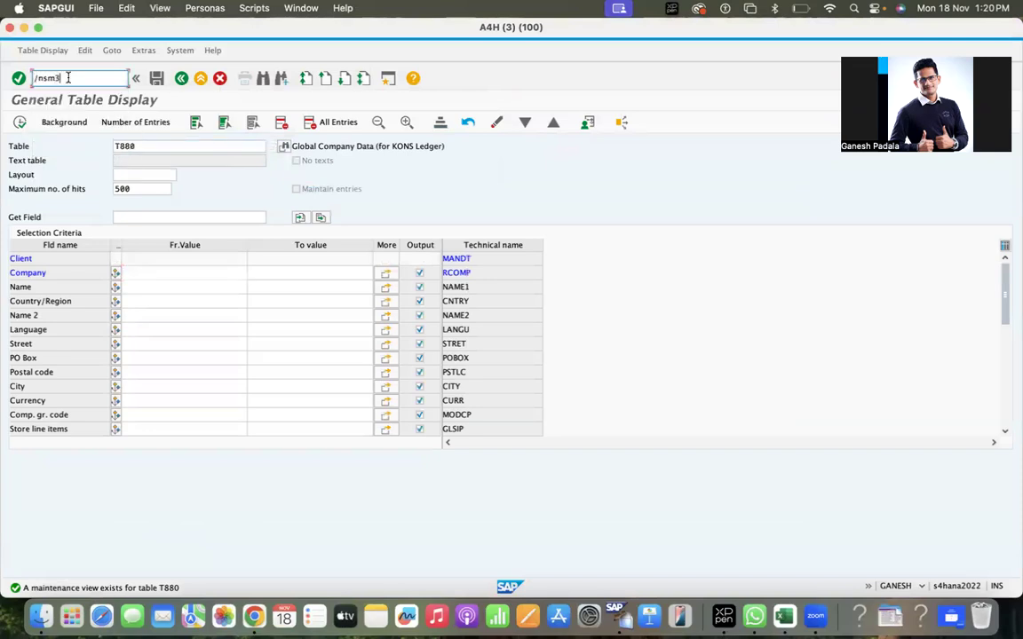
pyautogui.write('0')
pyautogui.press('Return')
pyautogui.write('v')
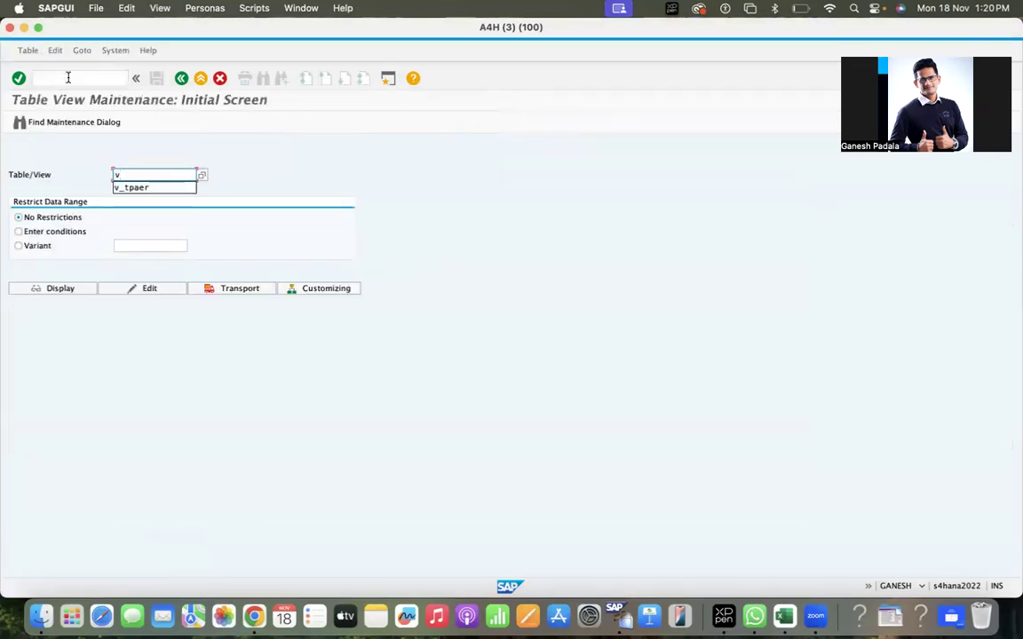
pyautogui.write('_t880')
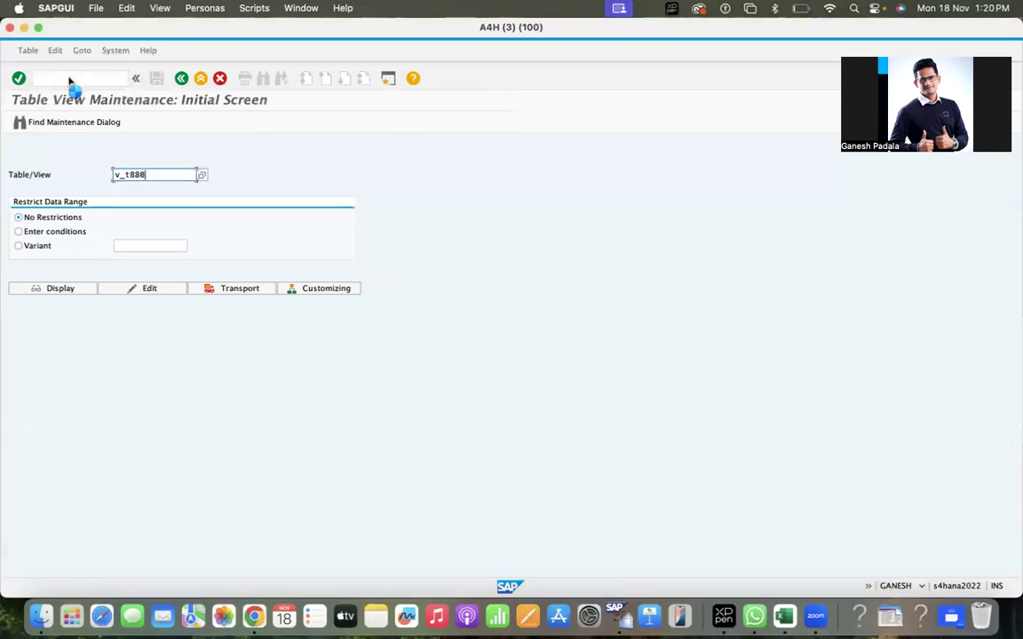
pyautogui.press('Return')
pyautogui.click(117, 290)
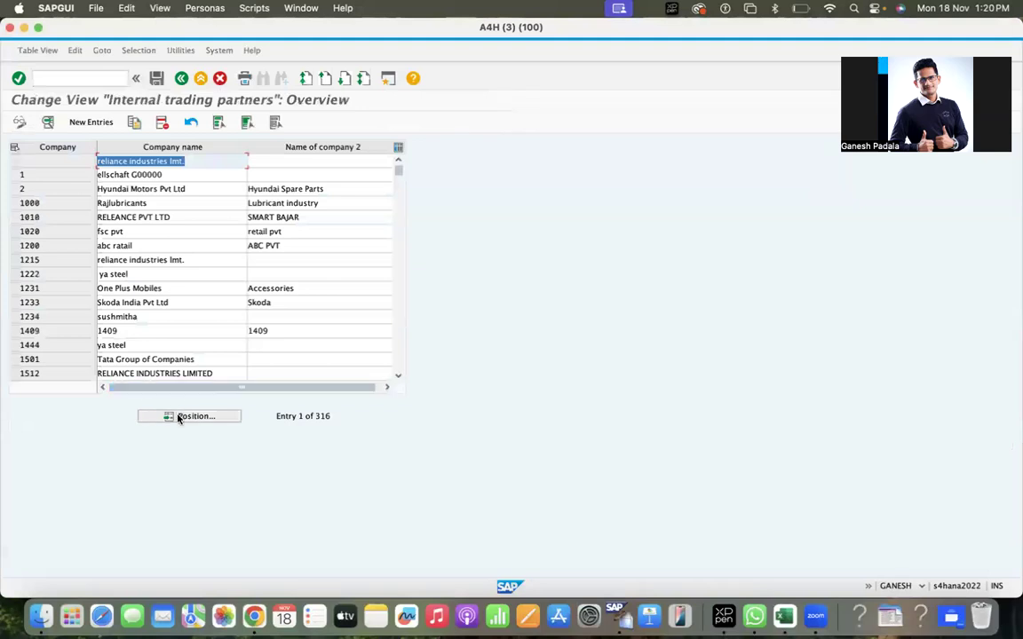
# Position the list at companies POLO and 0001, then select company 1000's entry.
pyautogui.click(180, 416)
pyautogui.write('polo')
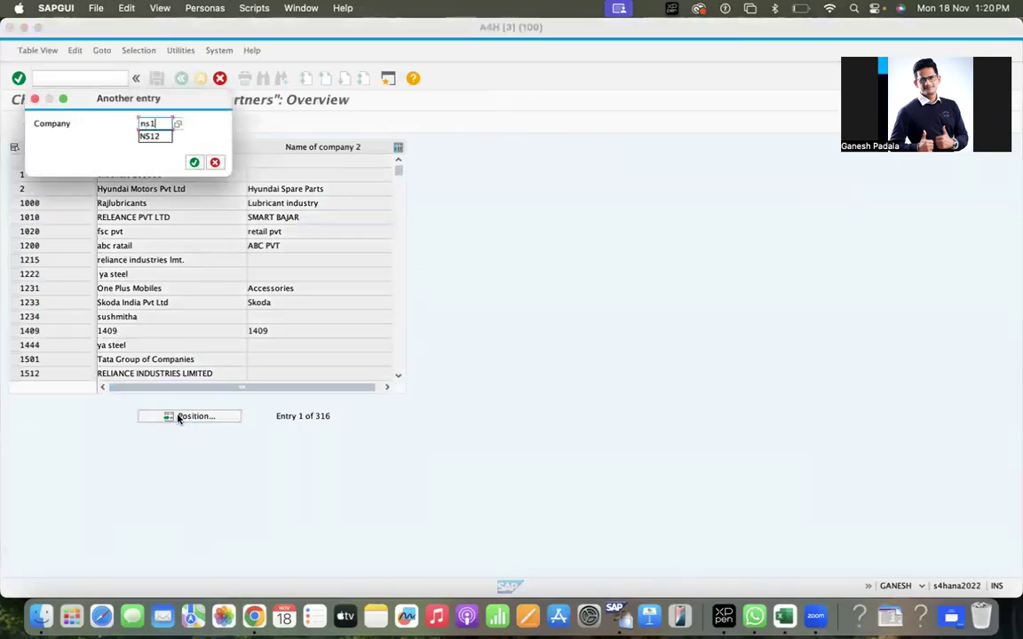
pyautogui.press('Return')
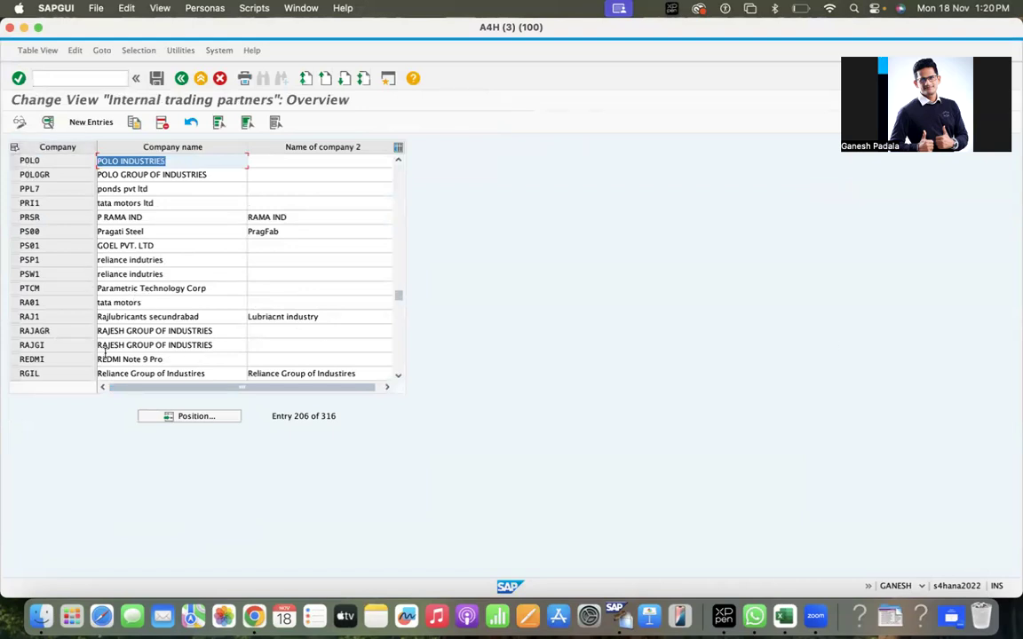
pyautogui.click(197, 417)
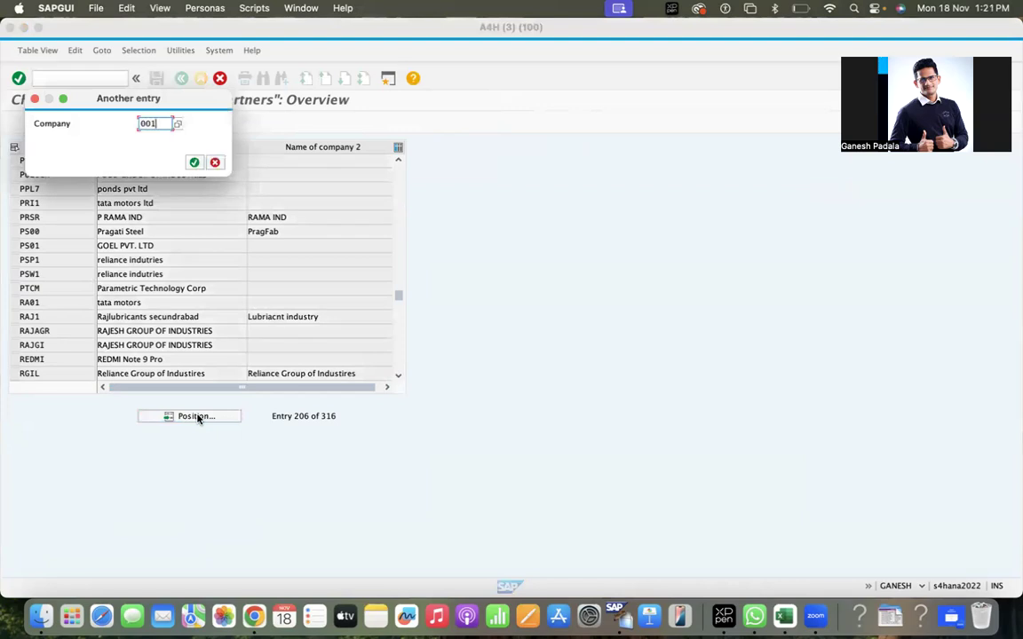
pyautogui.write('0001')
pyautogui.press('Return')
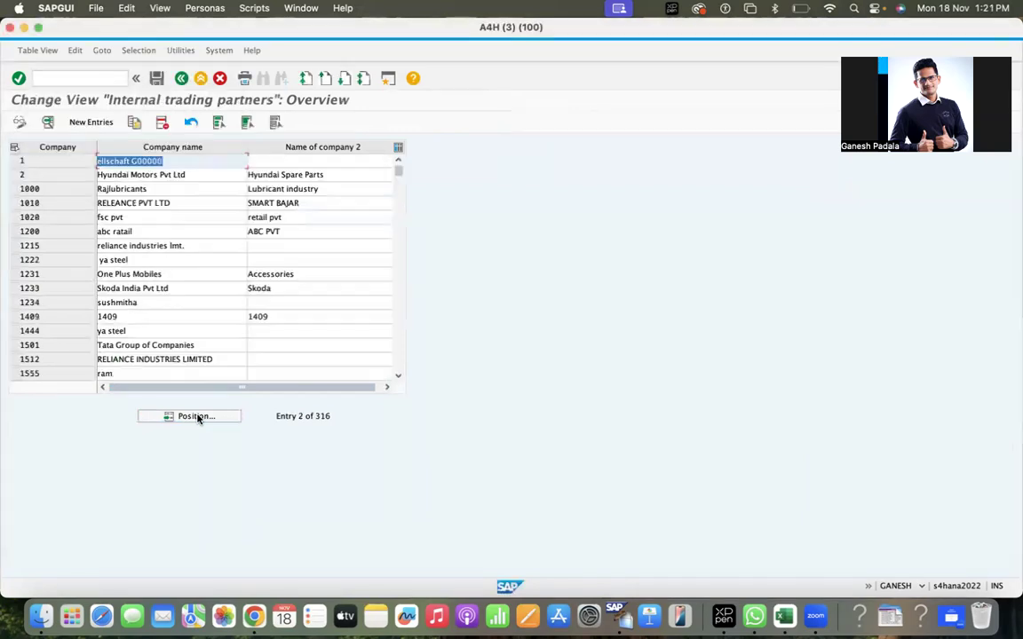
pyautogui.click(14, 190)
# Copy company 1000's entry as new company NS12 named 'NS12 Company'.
pyautogui.click(134, 123)
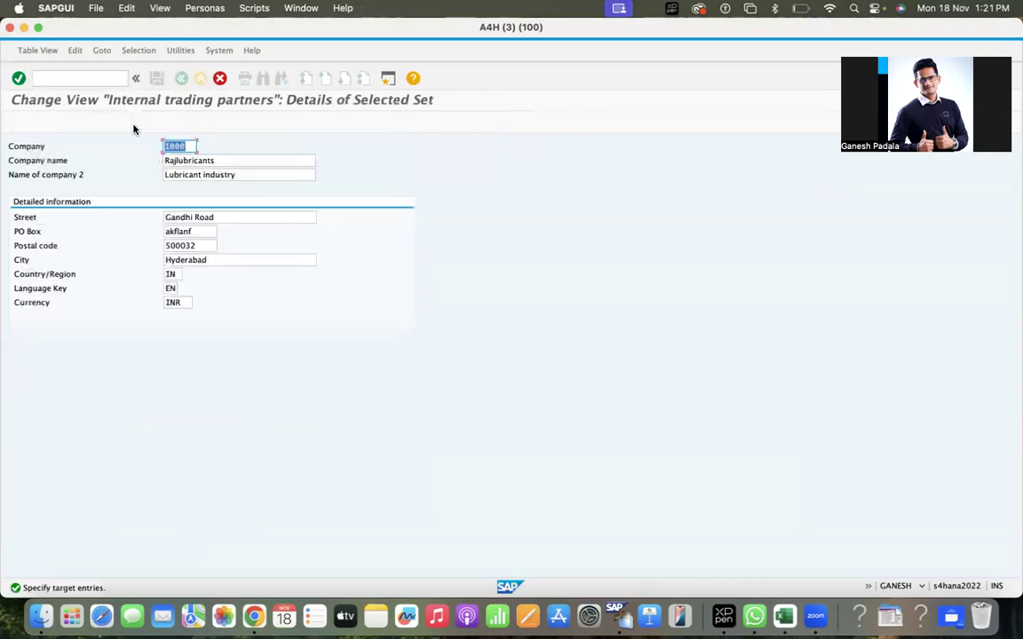
pyautogui.write('ns12')
pyautogui.press('Tab')
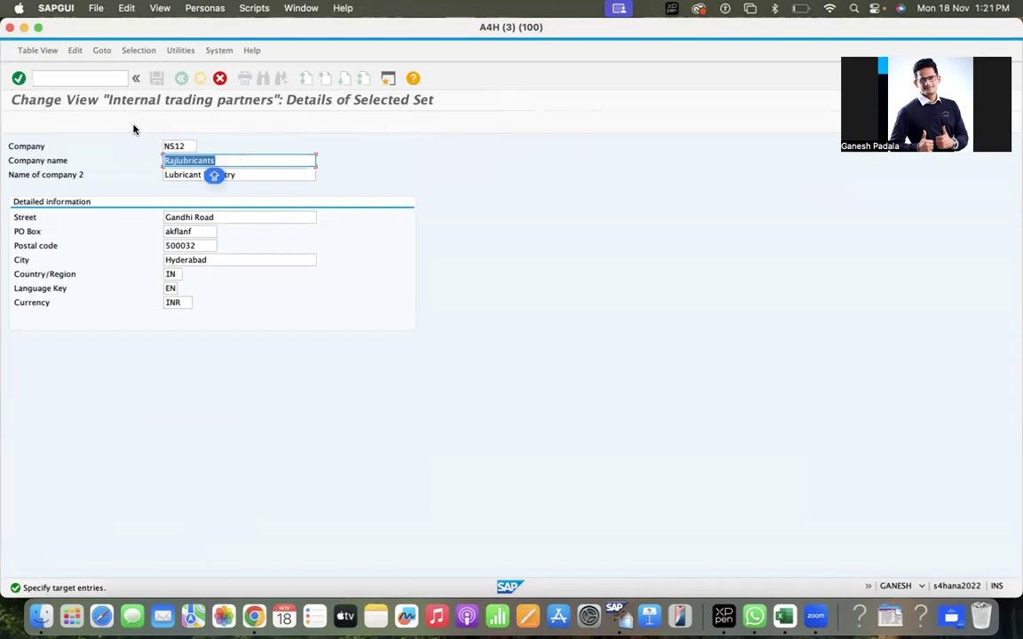
pyautogui.write('NS12')
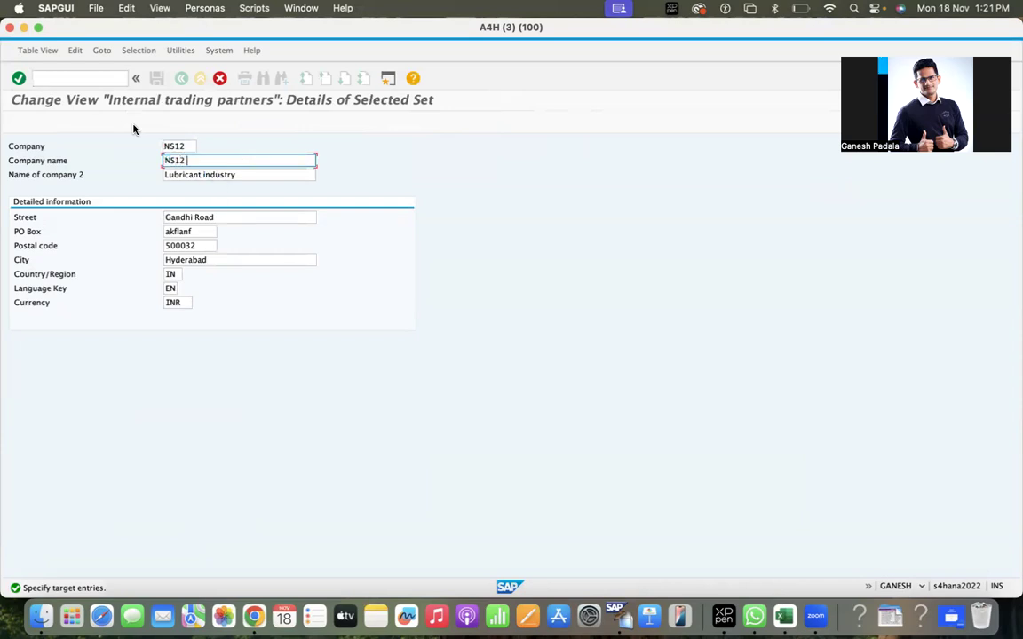
pyautogui.write(' Company')
pyautogui.press('Tab')
# Clear the copied name 2, street, PO box, postal code and city, and set city to Pune.
pyautogui.press('BackSpace')
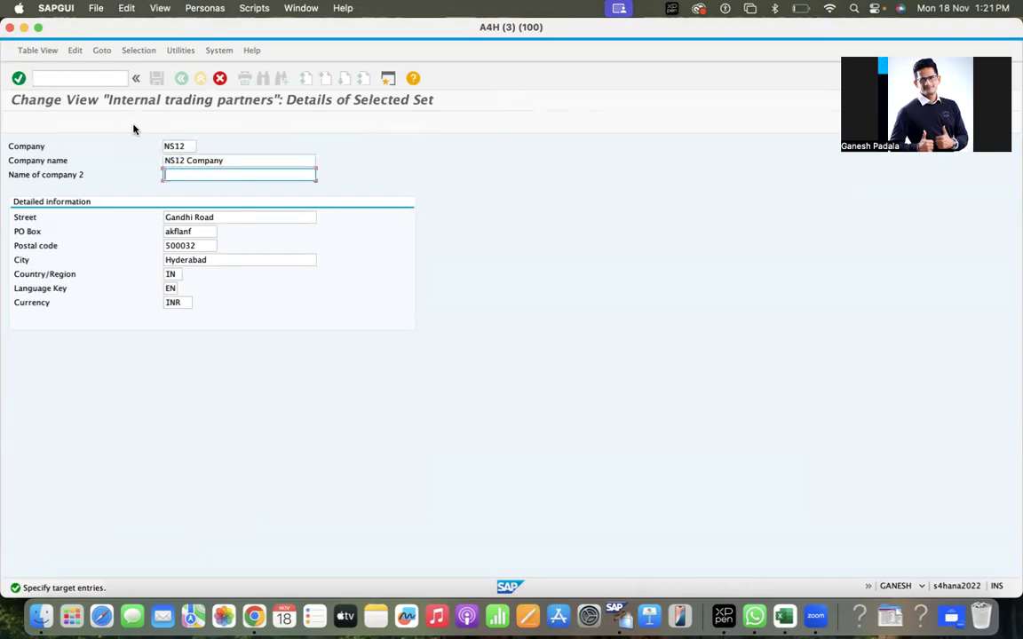
pyautogui.press('Tab')
pyautogui.press('BackSpace')
pyautogui.press('Tab')
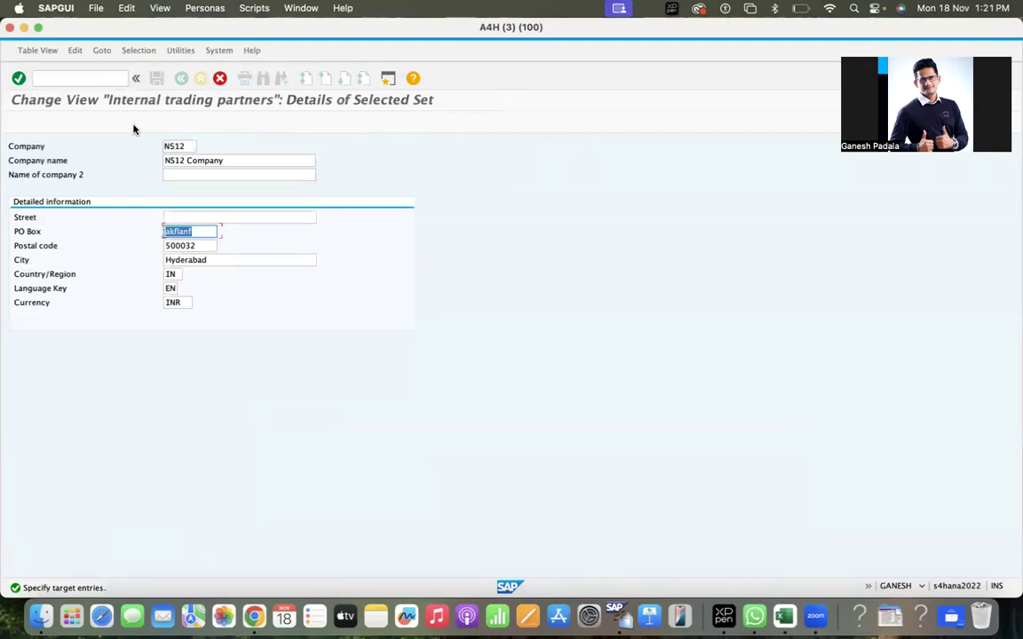
pyautogui.press('BackSpace')
pyautogui.press('Tab')
pyautogui.press('BackSpace')
pyautogui.press('Tab')
pyautogui.press('BackSpace')
pyautogui.press('Tab')
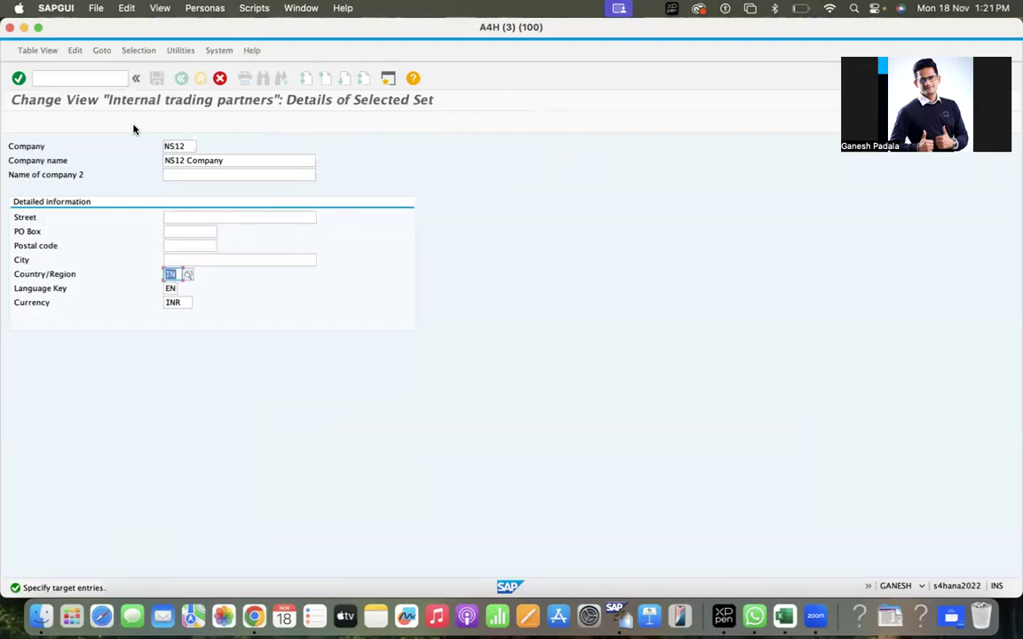
pyautogui.press('Tab')
pyautogui.hotkey('shift', 'Tab')
pyautogui.hotkey('shift', 'Tab')
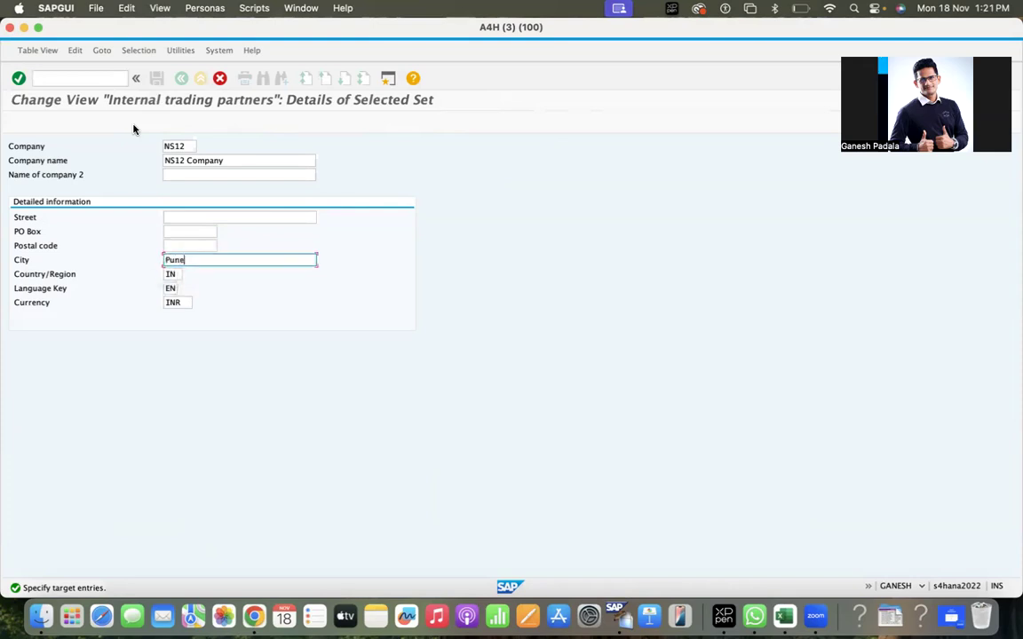
pyautogui.press('Tab')
pyautogui.press('Tab')
pyautogui.press('Tab')
# Confirm the NS12 entry and save it under a customizing request.
pyautogui.press('Return')
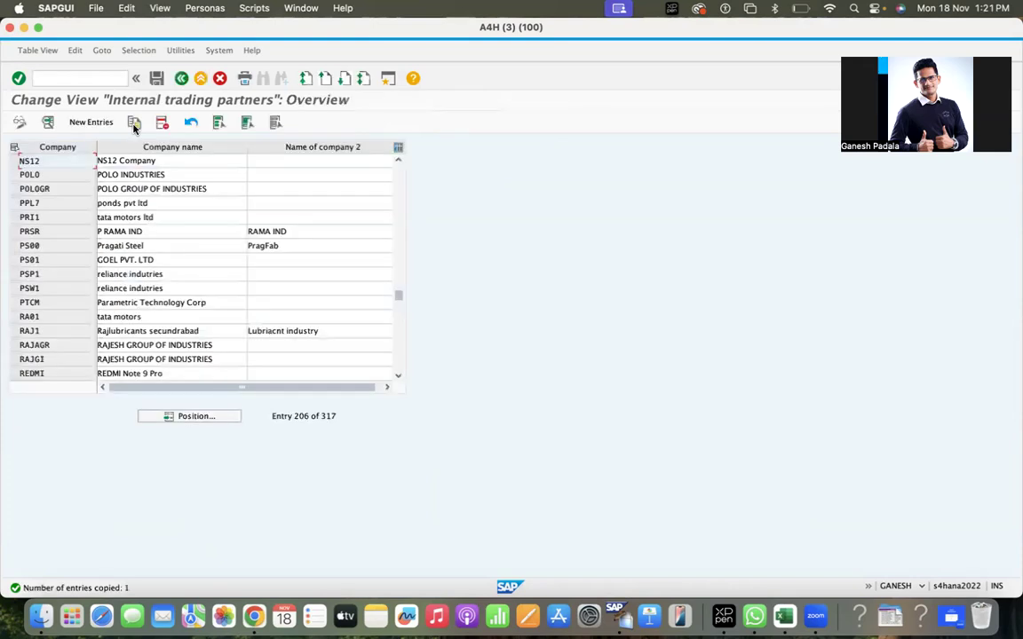
pyautogui.click(156, 78)
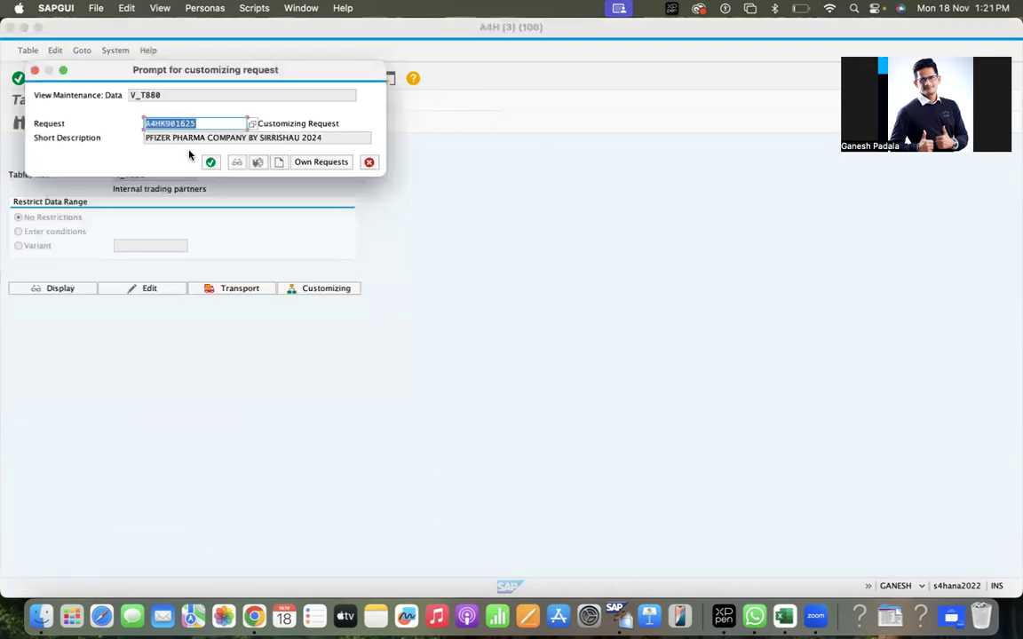
pyautogui.click(210, 162)
pyautogui.click(182, 78)
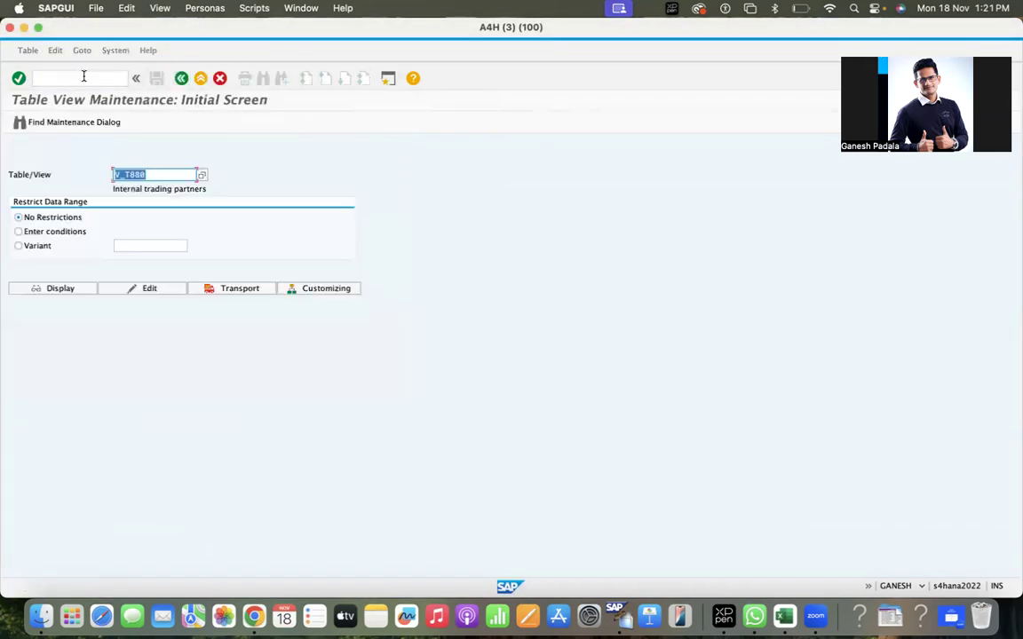
pyautogui.click(83, 77)
pyautogui.write('/nmigo')
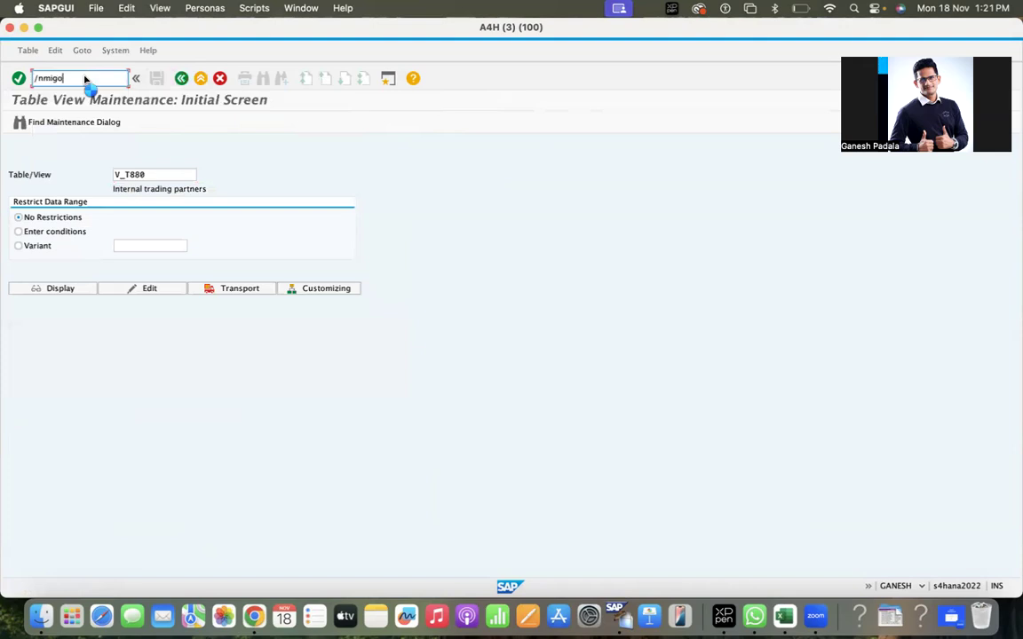
pyautogui.press('Return')
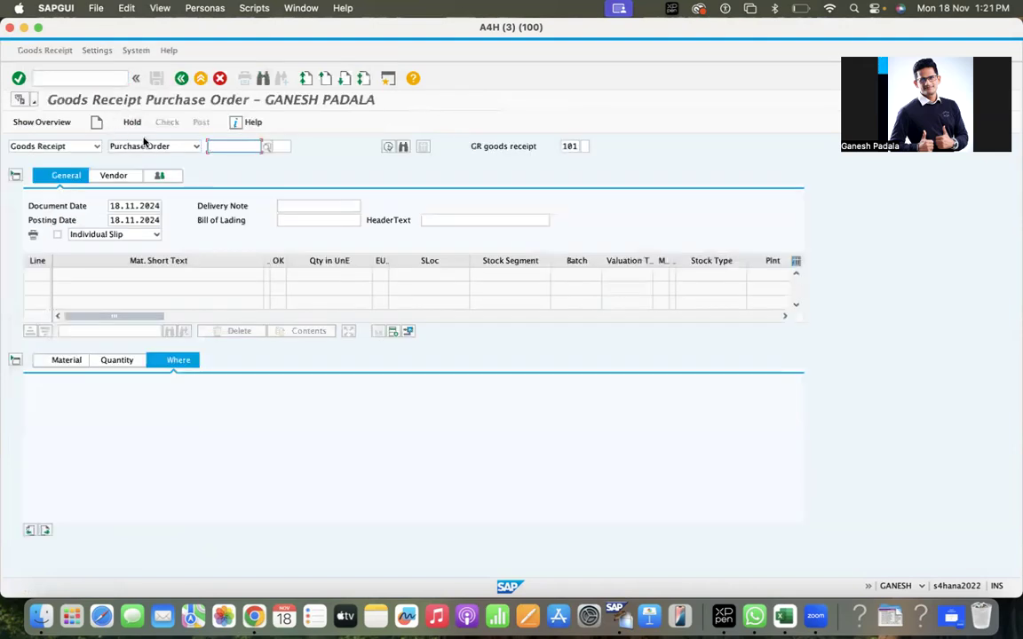
pyautogui.click(222, 146)
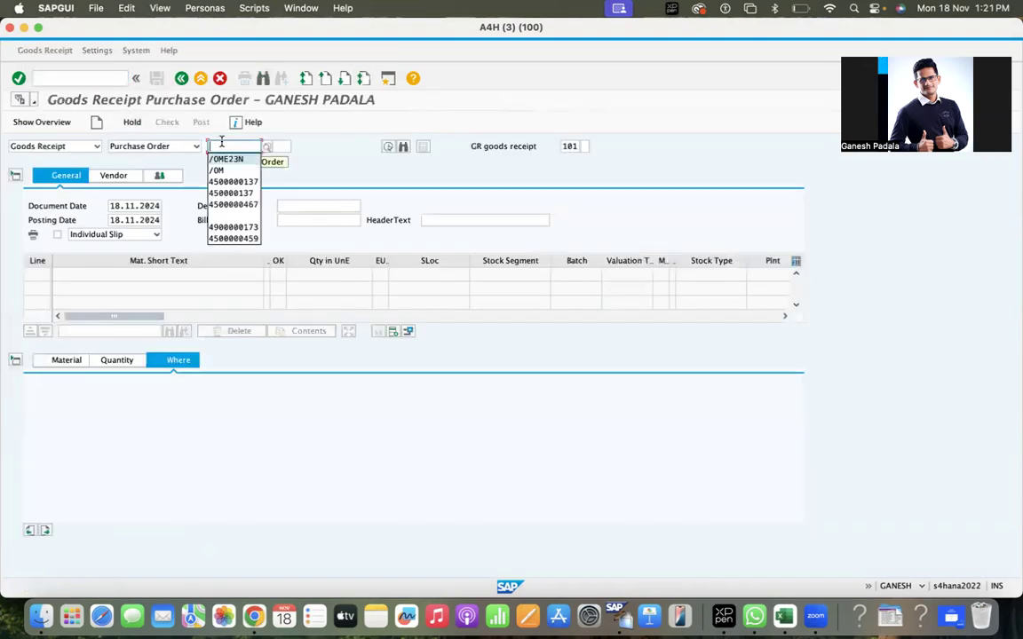
pyautogui.click(233, 181)
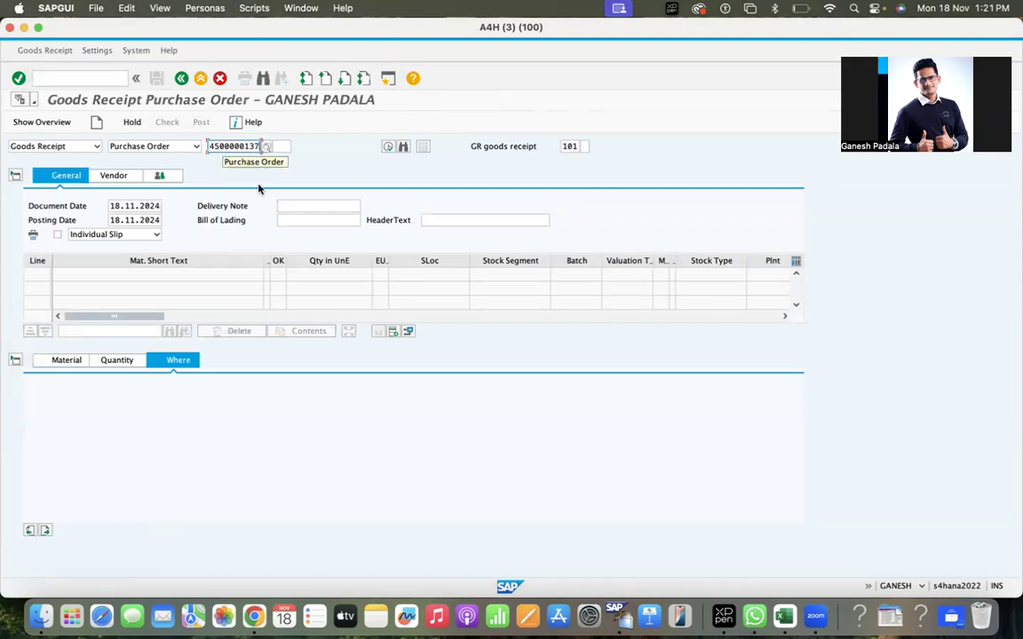
pyautogui.press('Return')
# Mark the Cables item OK with storage location RM01 and quantity 2, and post it.
pyautogui.click(62, 529)
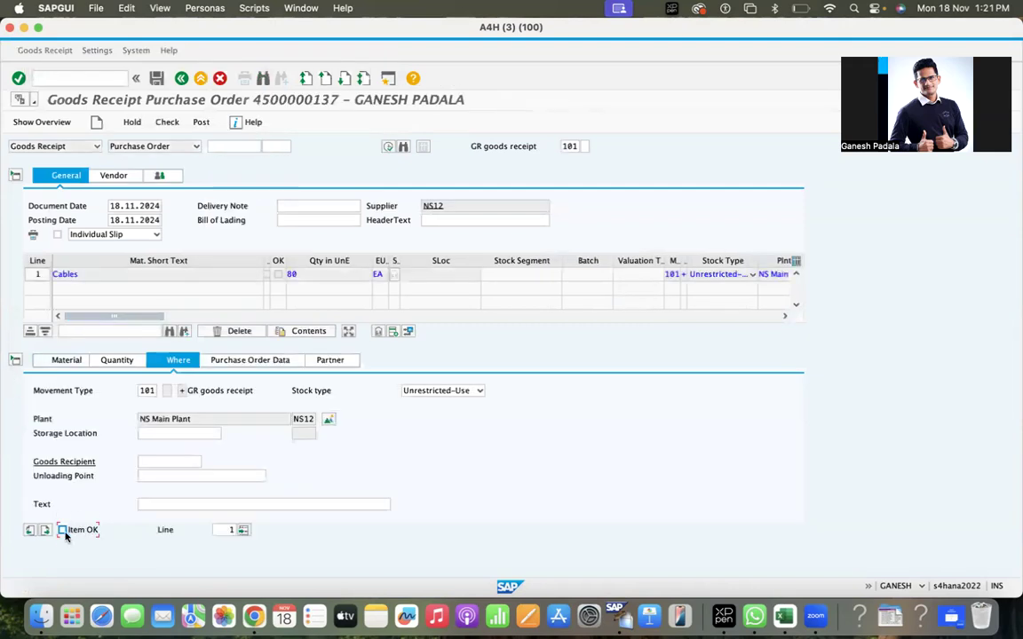
pyautogui.click(166, 434)
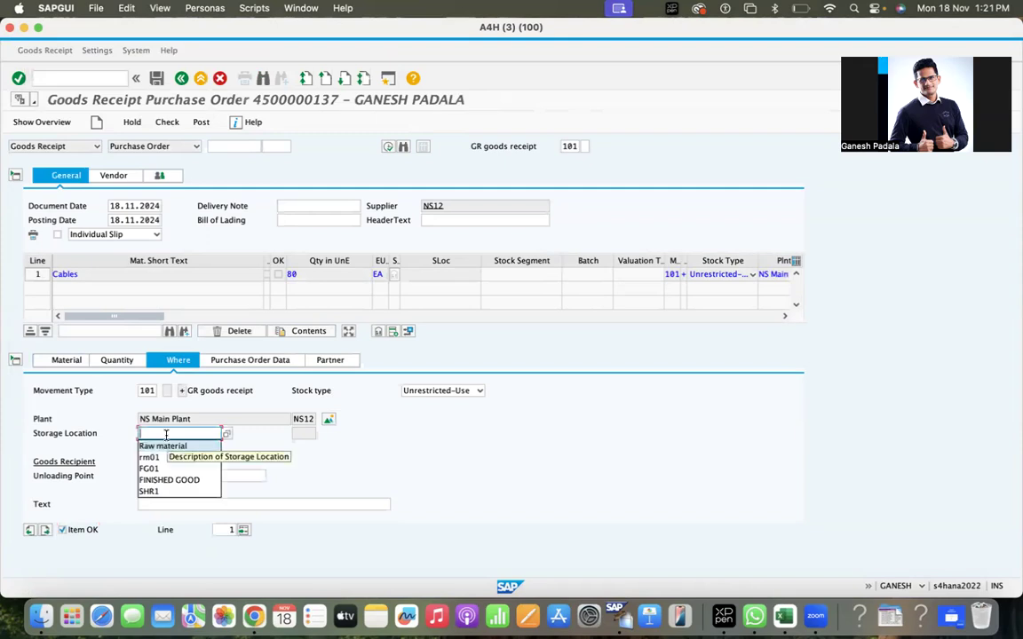
pyautogui.write('FG')
pyautogui.press('BackSpace')
pyautogui.press('BackSpace')
pyautogui.write('RM01')
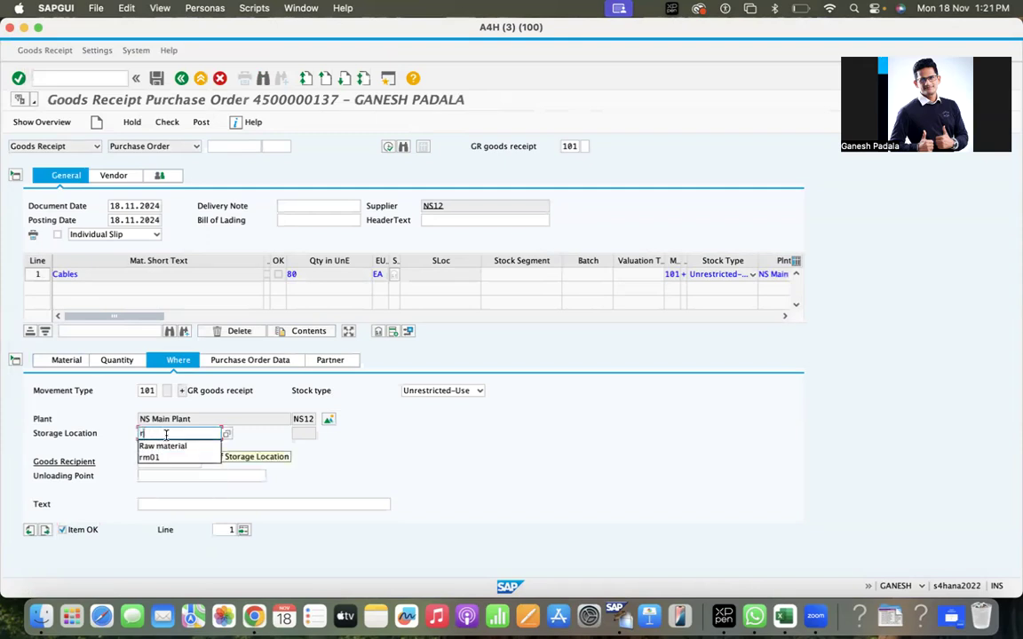
pyautogui.press('Return')
pyautogui.click(116, 360)
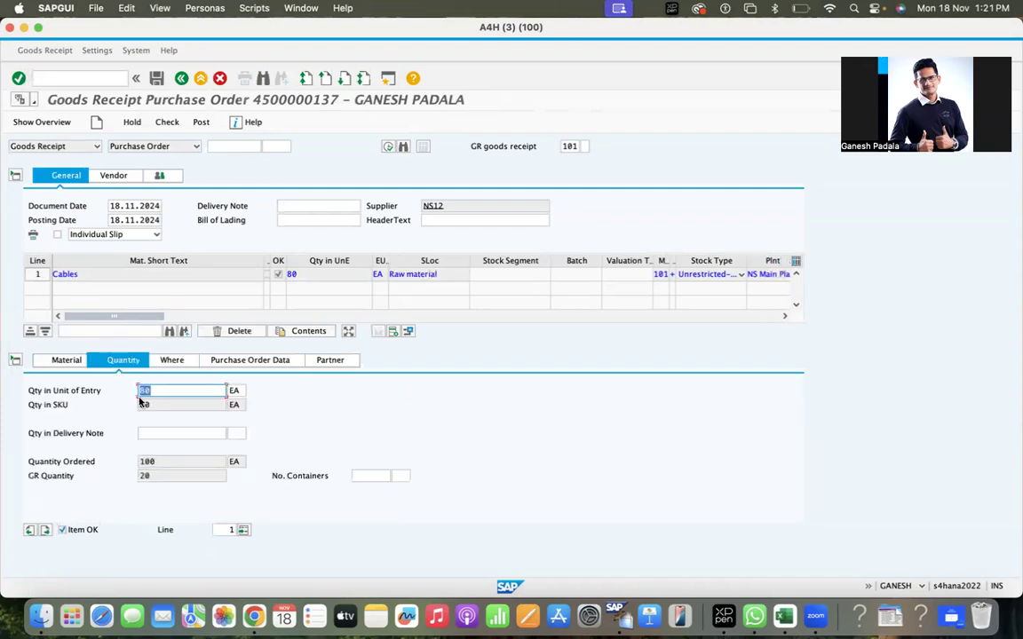
pyautogui.write('2')
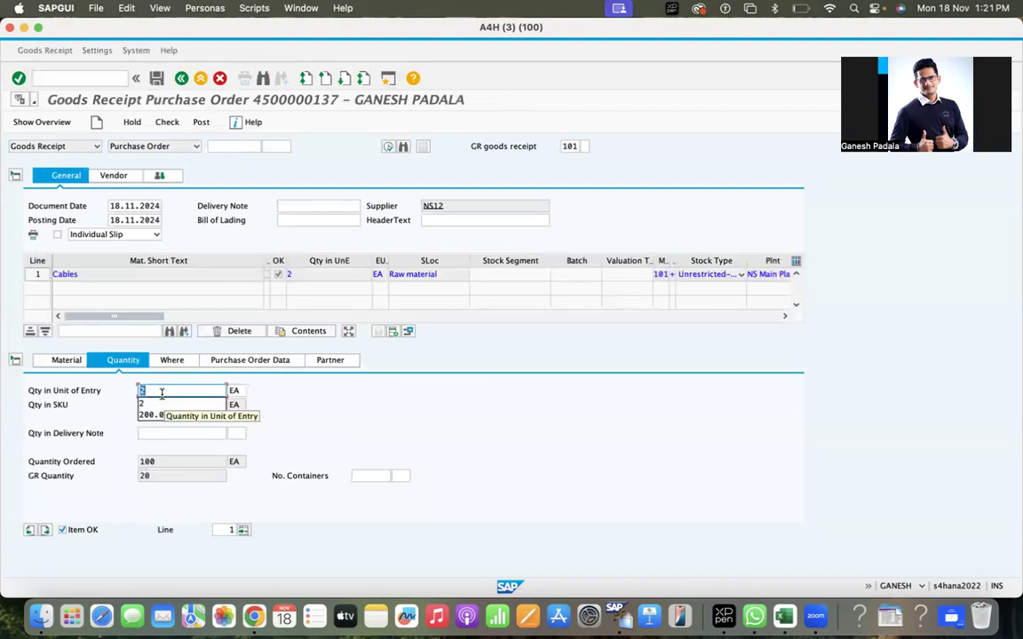
pyautogui.click(201, 124)
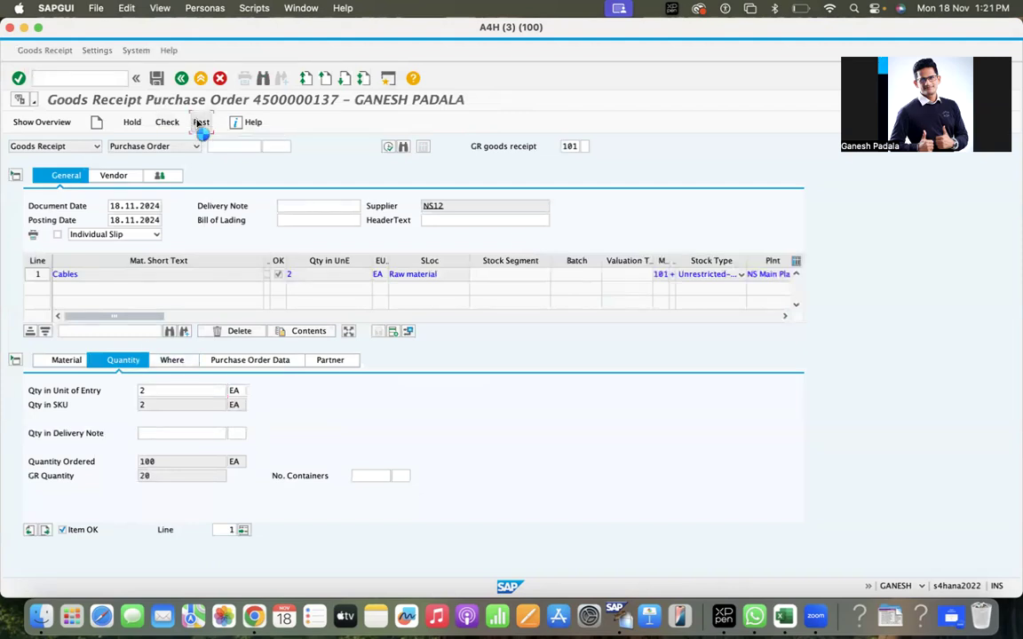
pyautogui.click(104, 78)
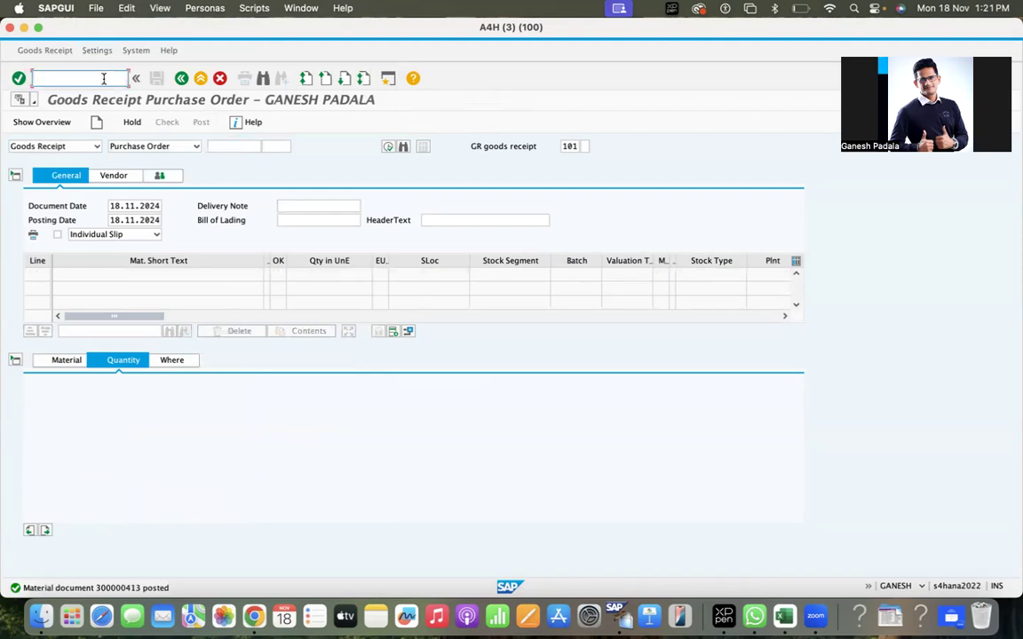
# Open the Function Builder with SE37 and start a new test sequence.
pyautogui.write('/ns')
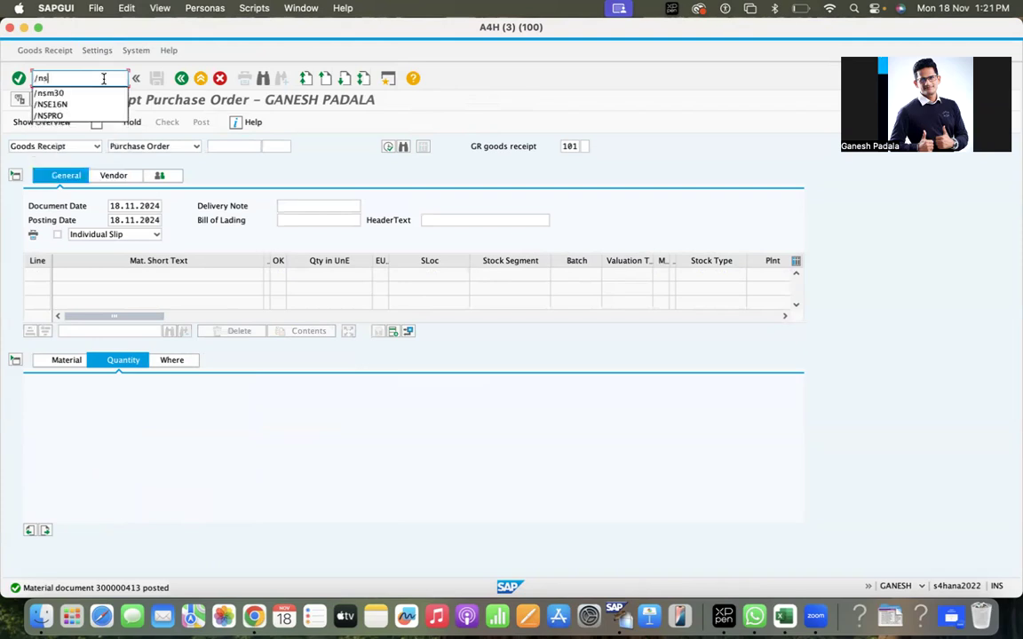
pyautogui.write('e37')
pyautogui.press('Return')
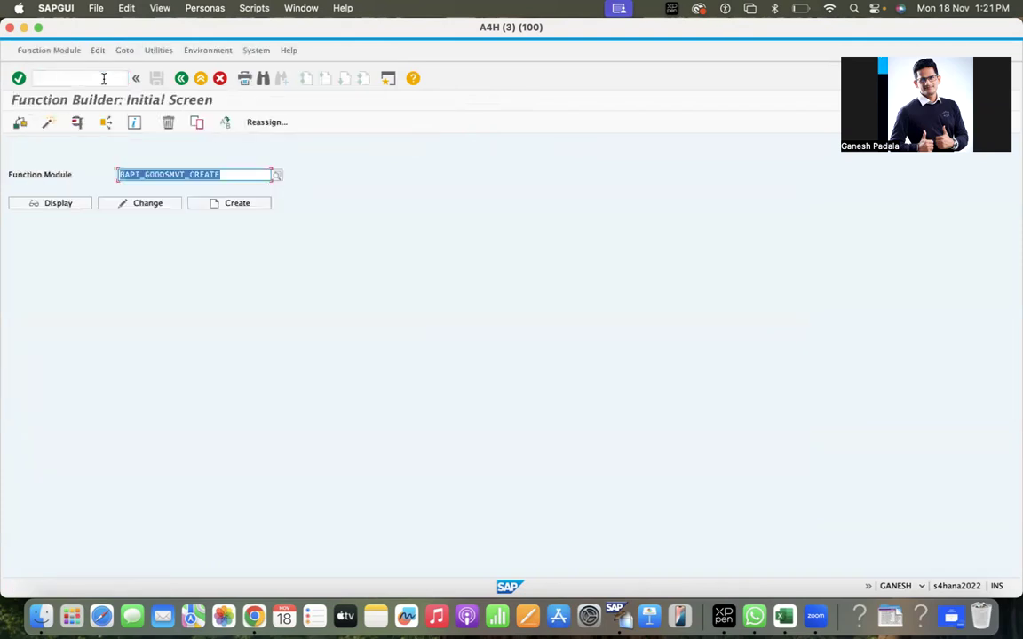
pyautogui.click(50, 50)
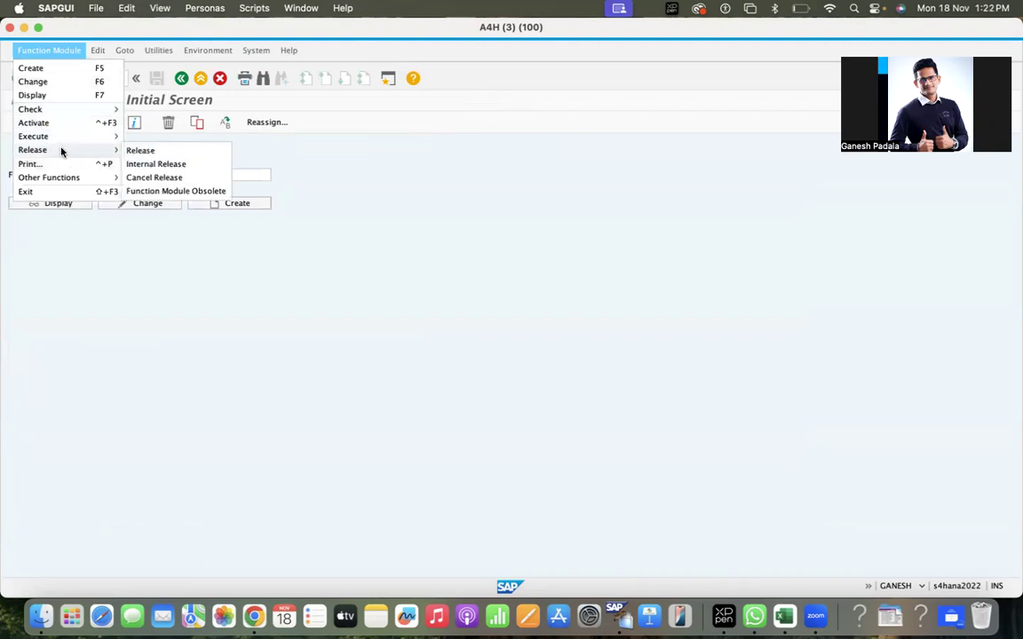
pyautogui.moveTo(69, 140)
pyautogui.moveTo(114, 150)
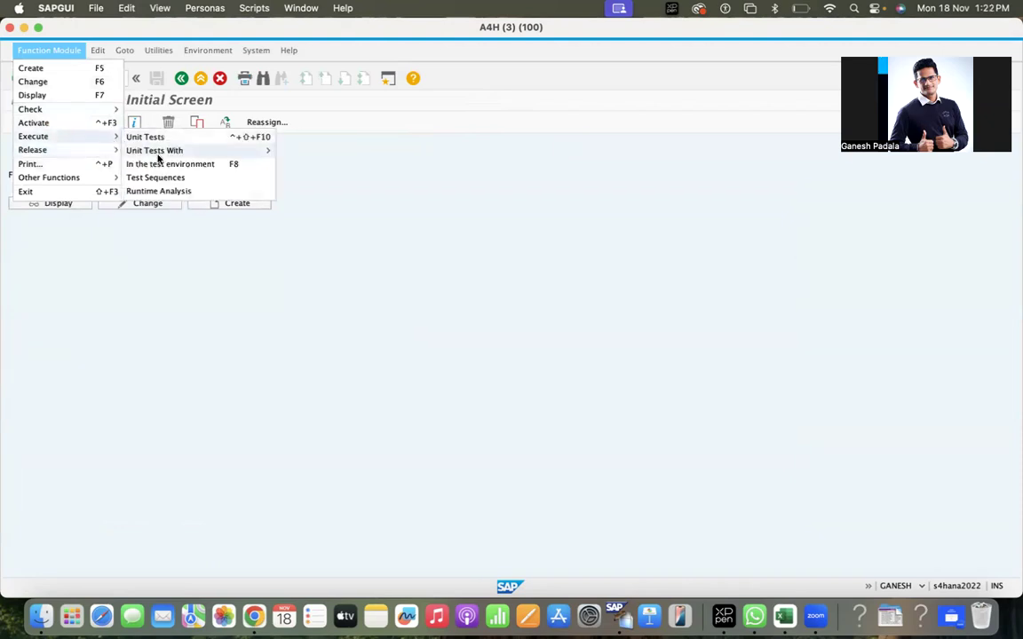
pyautogui.click(155, 178)
# Enter BAPI_GOODSMVT_CREATE as the first module and BAPI_TRANSACTION_COMMIT as the second.
pyautogui.click(111, 156)
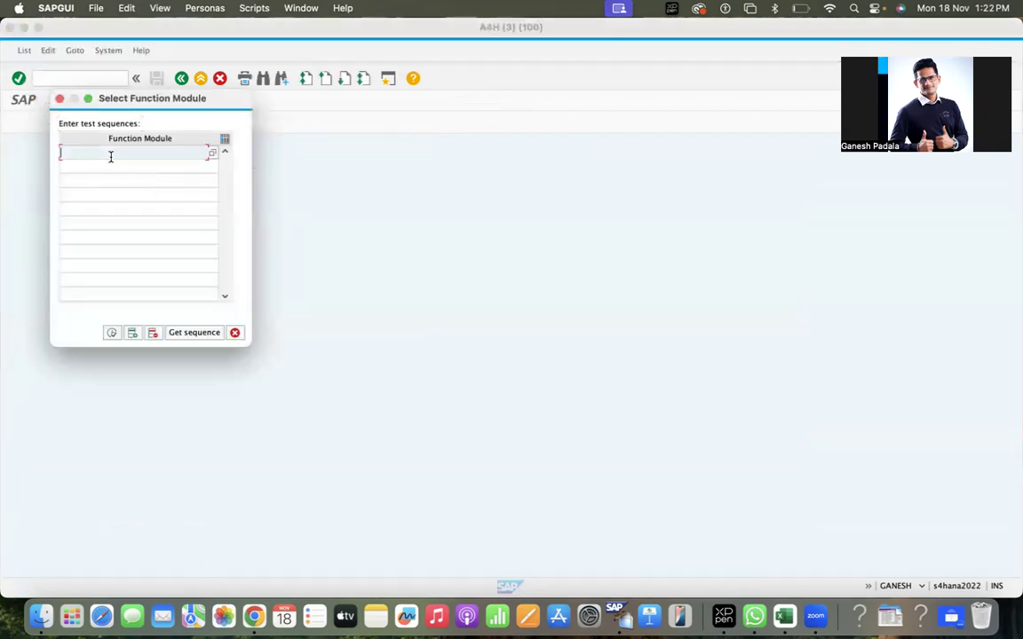
pyautogui.press('Down')
pyautogui.press('Return')
pyautogui.click(111, 157)
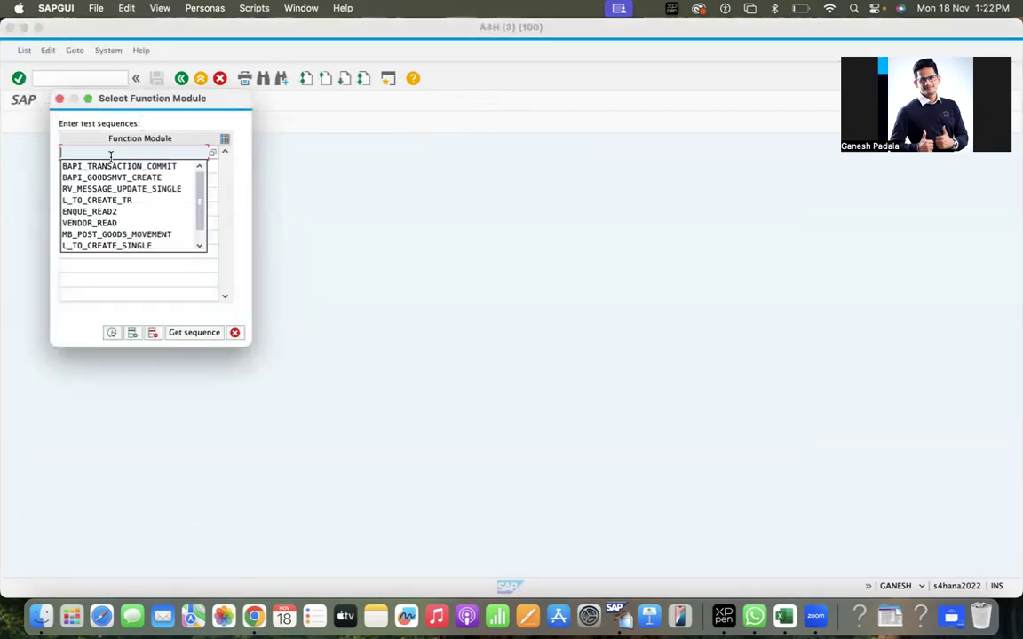
pyautogui.press('Down')
pyautogui.press('Down')
pyautogui.click(111, 163)
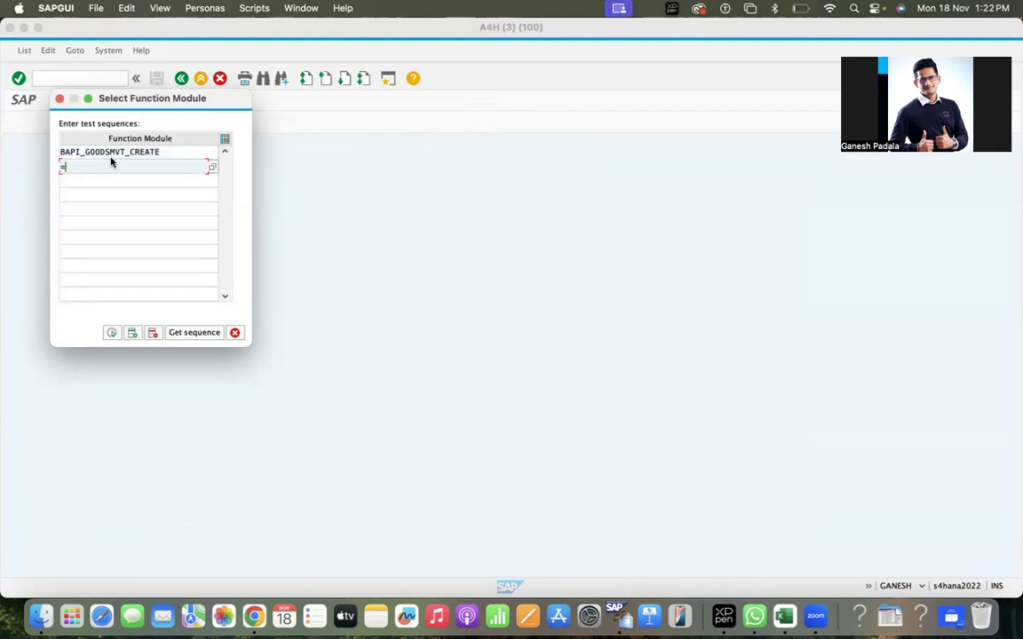
pyautogui.press('Down')
pyautogui.press('Return')
# Start the sequence test and load saved test data record TEST02.
pyautogui.click(109, 333)
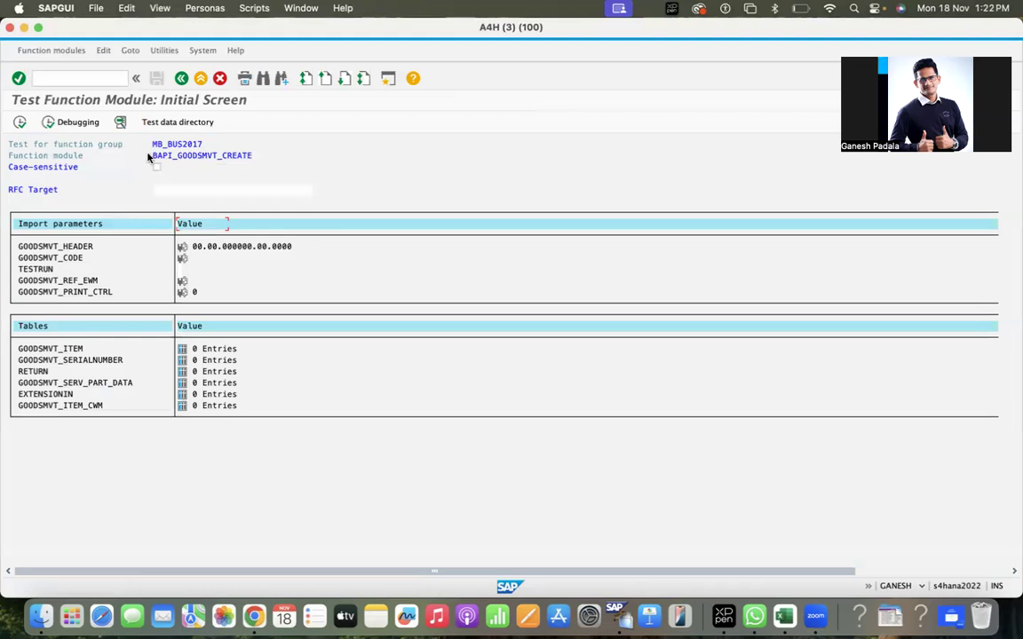
pyautogui.click(173, 123)
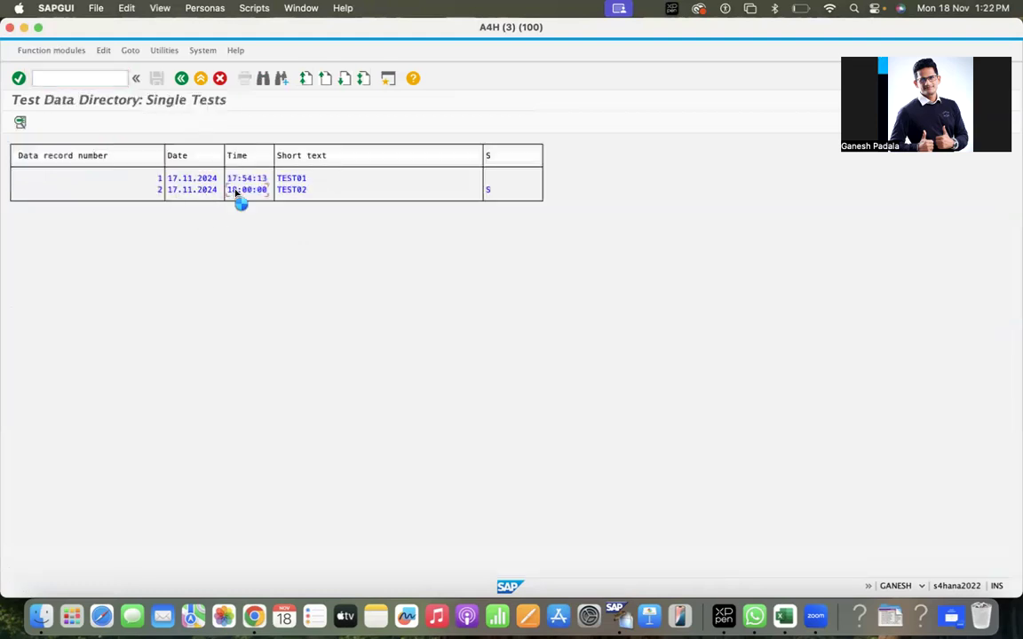
pyautogui.doubleClick(236, 190)
# Set GOODSMVT_HEADER posting and document dates to 18.11.2024 and bill of lading 18/01/2024.
pyautogui.doubleClick(64, 241)
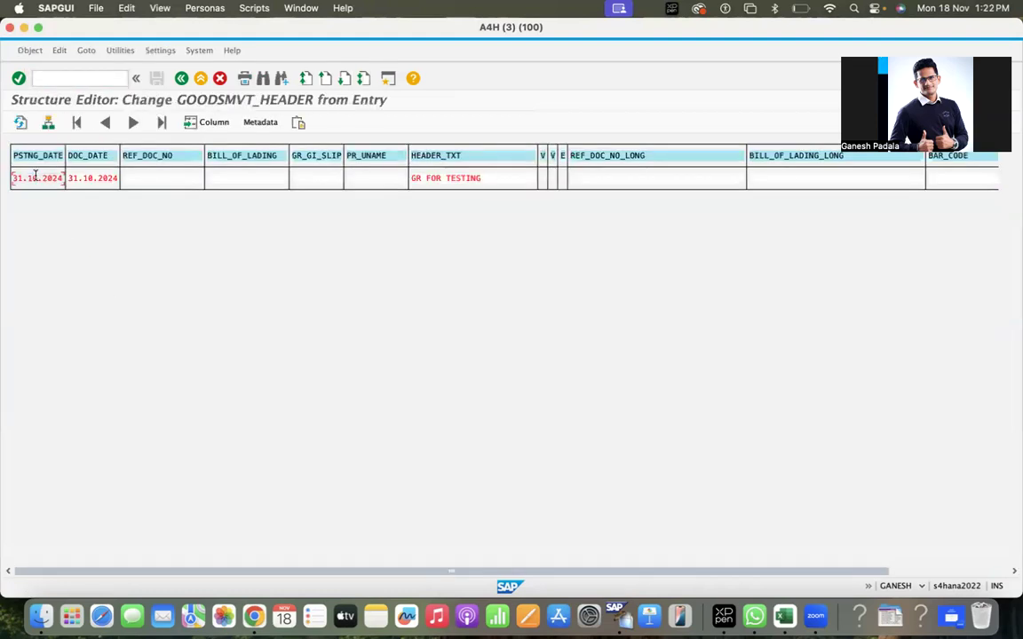
pyautogui.press('super+a')
pyautogui.write('18.11.2023')
pyautogui.press('super+a')
pyautogui.press('super+c')
pyautogui.press('Tab')
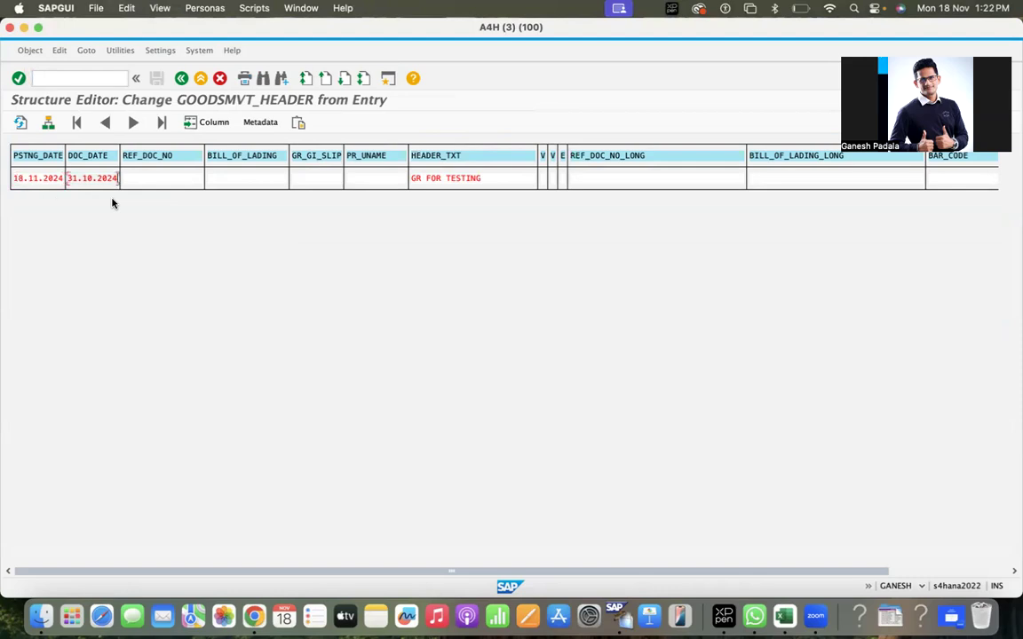
pyautogui.press('super+v')
pyautogui.press('Tab')
pyautogui.press('Tab')
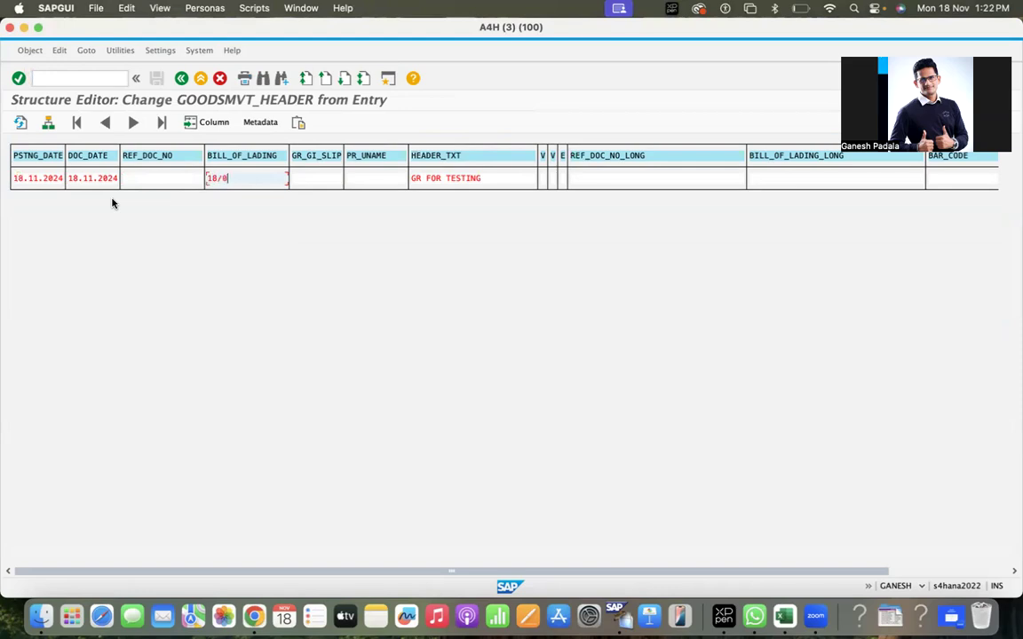
pyautogui.press('Tab')
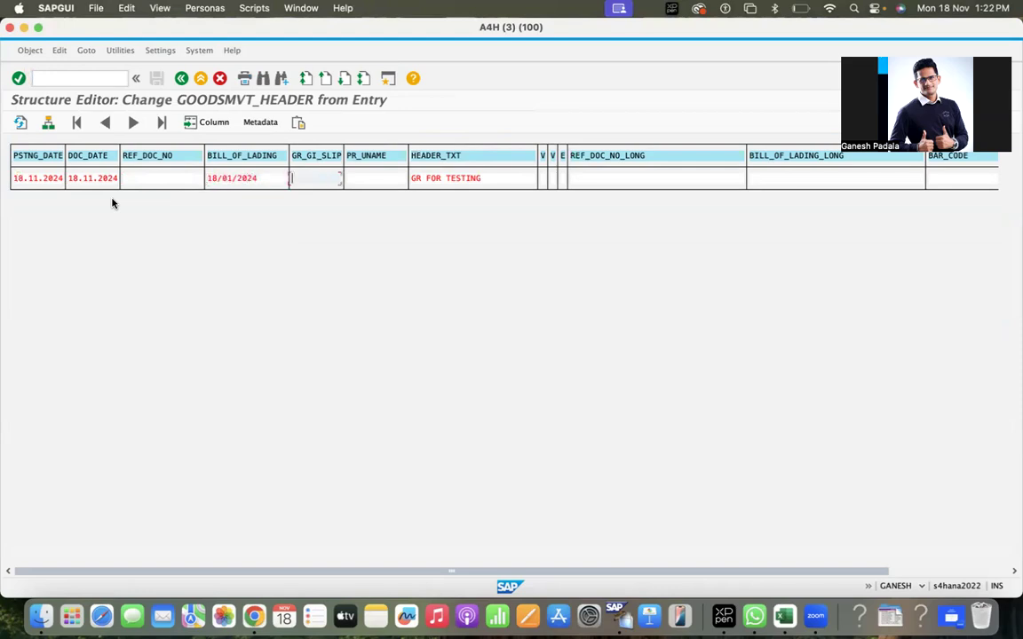
# Replace header text 'GR FOR TESTING' with new text, then review GOODSMVT_CODE 01.
pyautogui.press('Tab')
pyautogui.press('Tab')
pyautogui.hotkey('shift', 'Home')
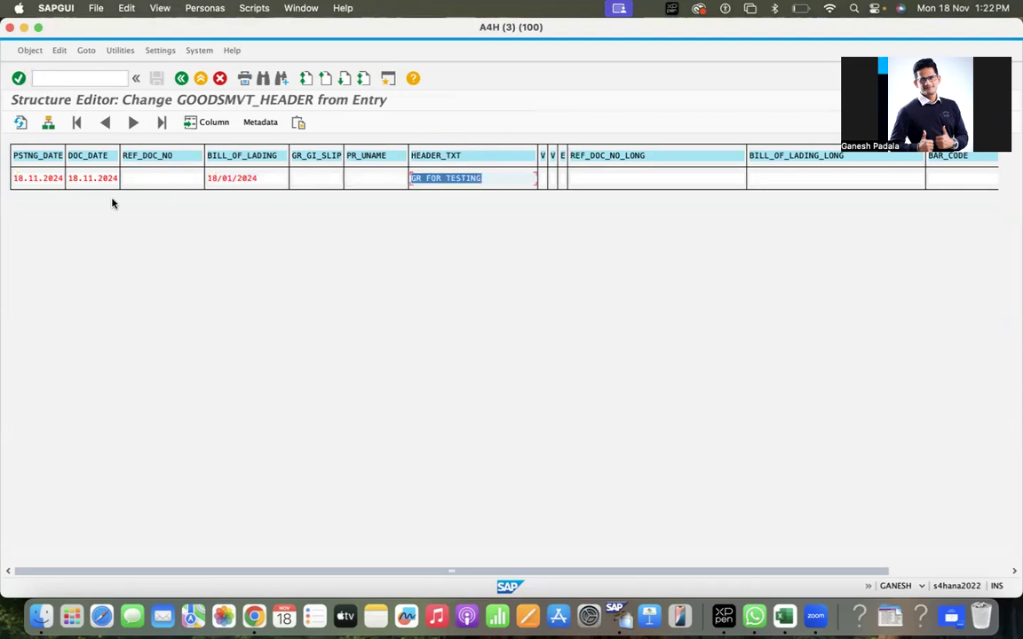
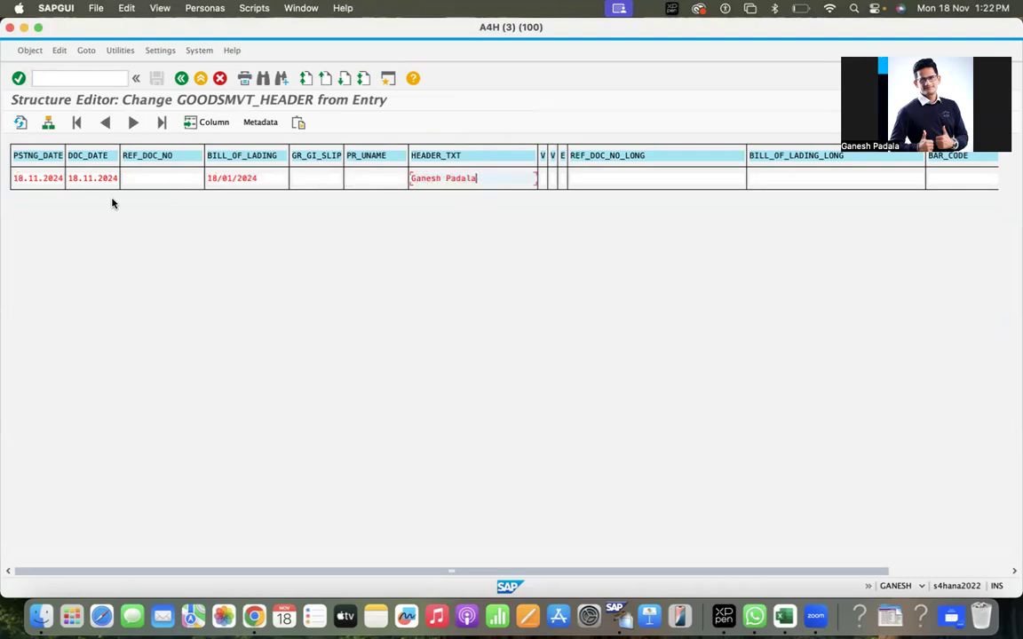
pyautogui.press('capslock')
pyautogui.press('BackSpace')
pyautogui.write('Content')
pyautogui.click(181, 78)
pyautogui.click(182, 257)
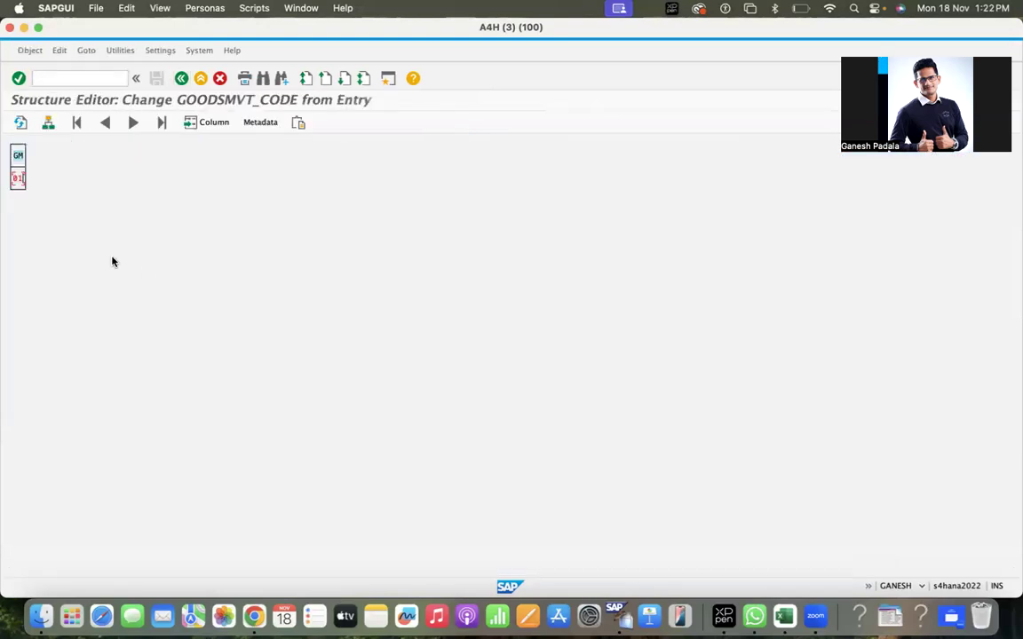
pyautogui.click(182, 79)
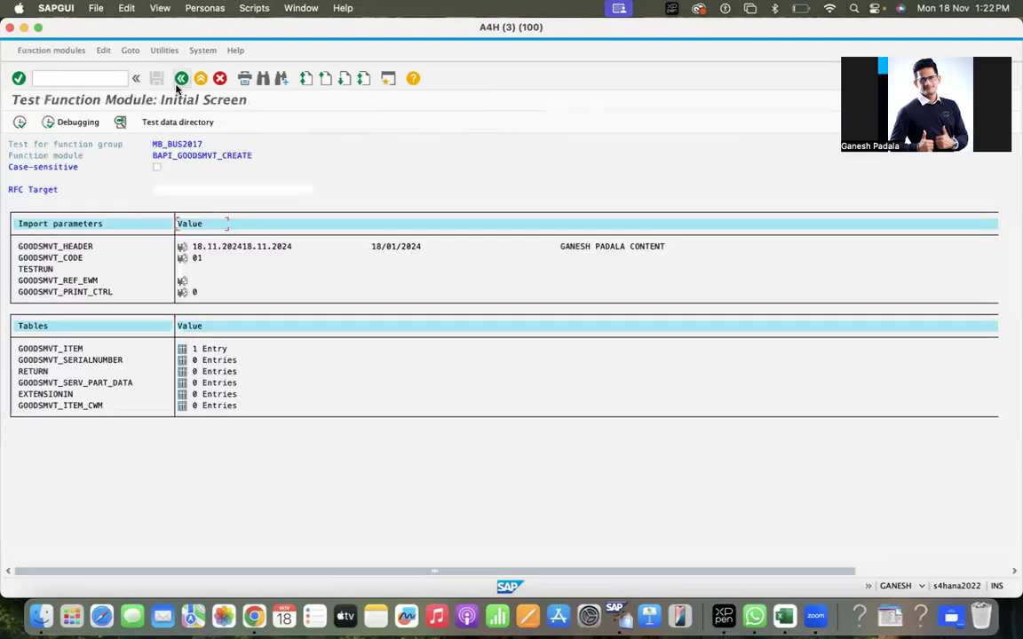
# Review the GOODSMVT_ITEM entry: movement type 101, quantity 10, PO number and item 00010.
pyautogui.click(182, 349)
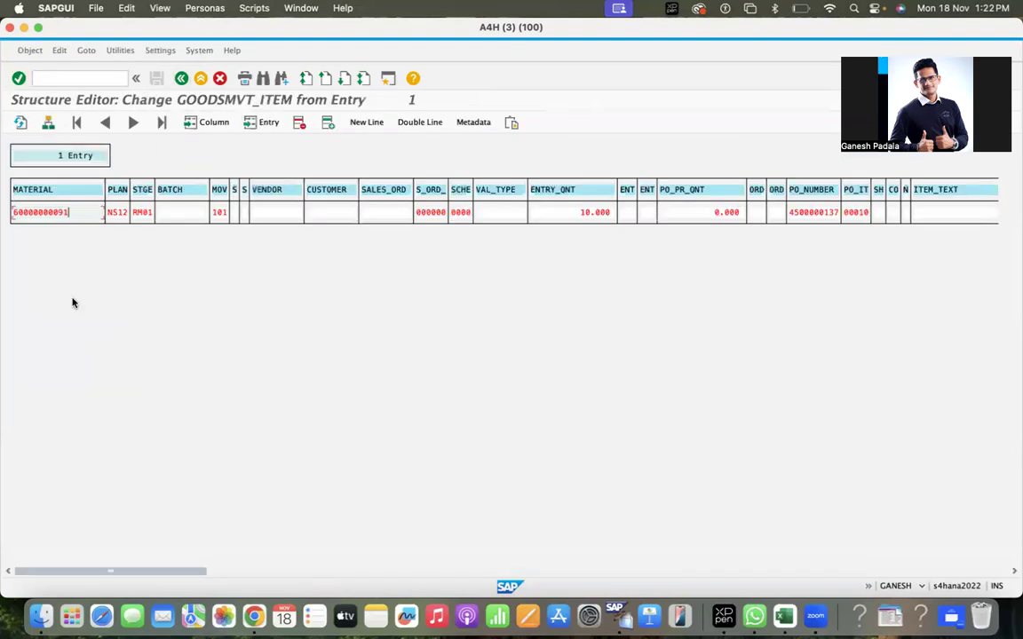
pyautogui.click(222, 214)
pyautogui.click(591, 213)
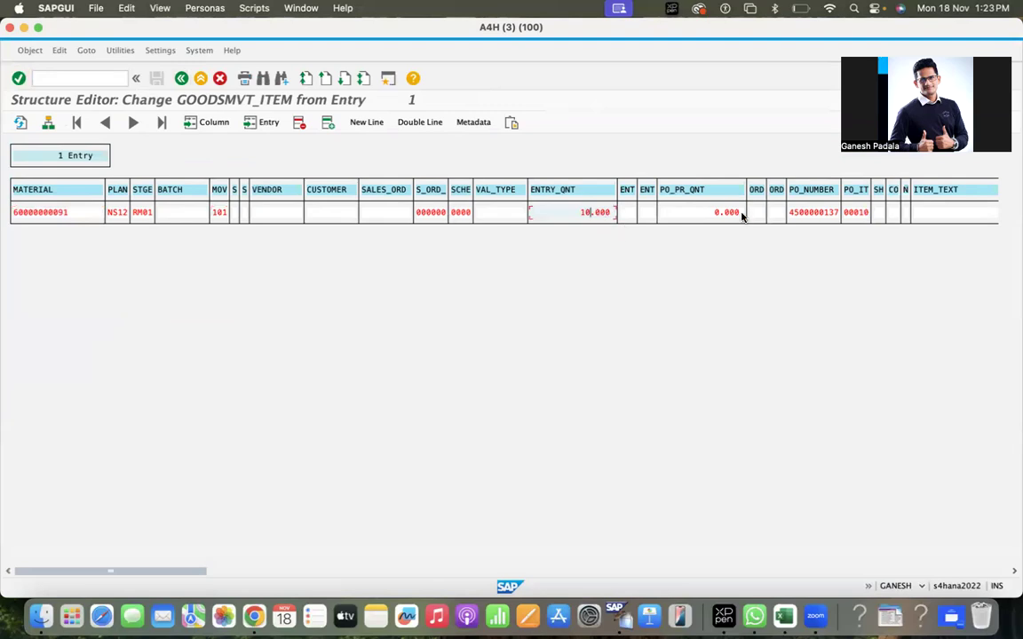
pyautogui.click(826, 213)
pyautogui.click(854, 213)
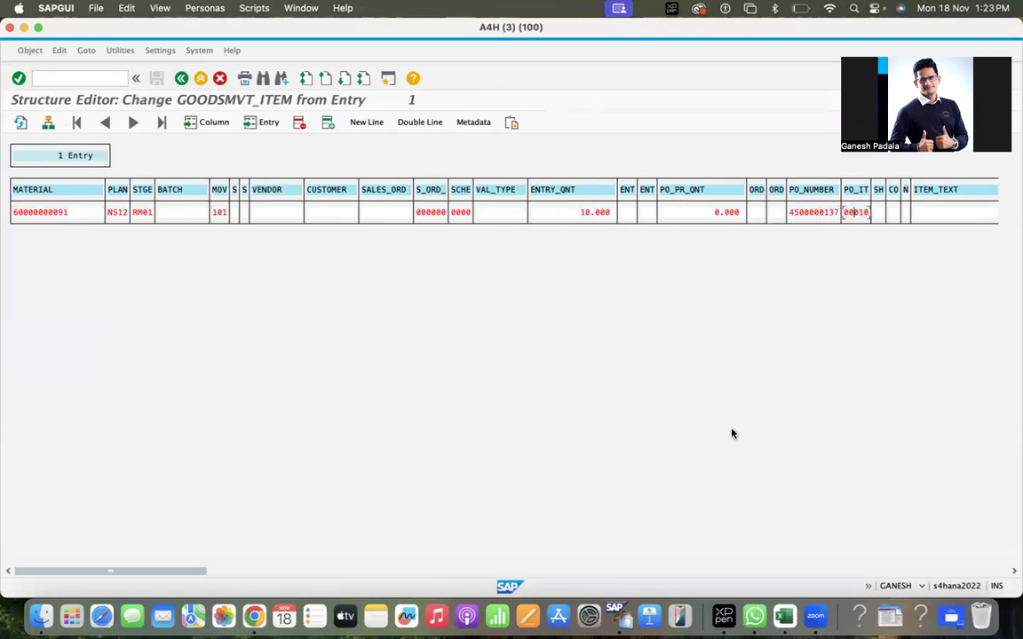
pyautogui.click(317, 571)
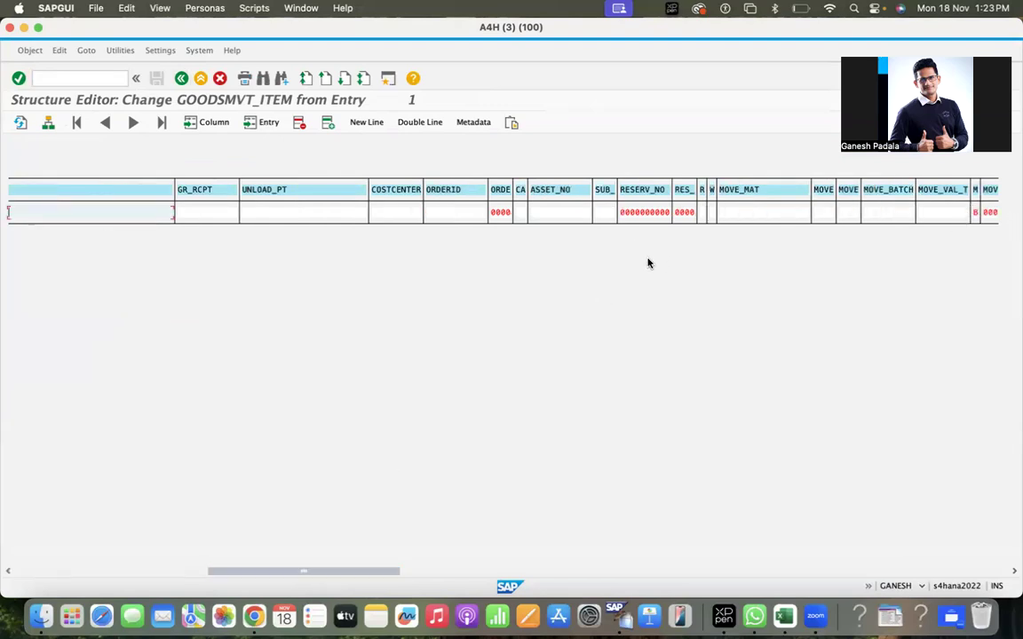
pyautogui.click(182, 79)
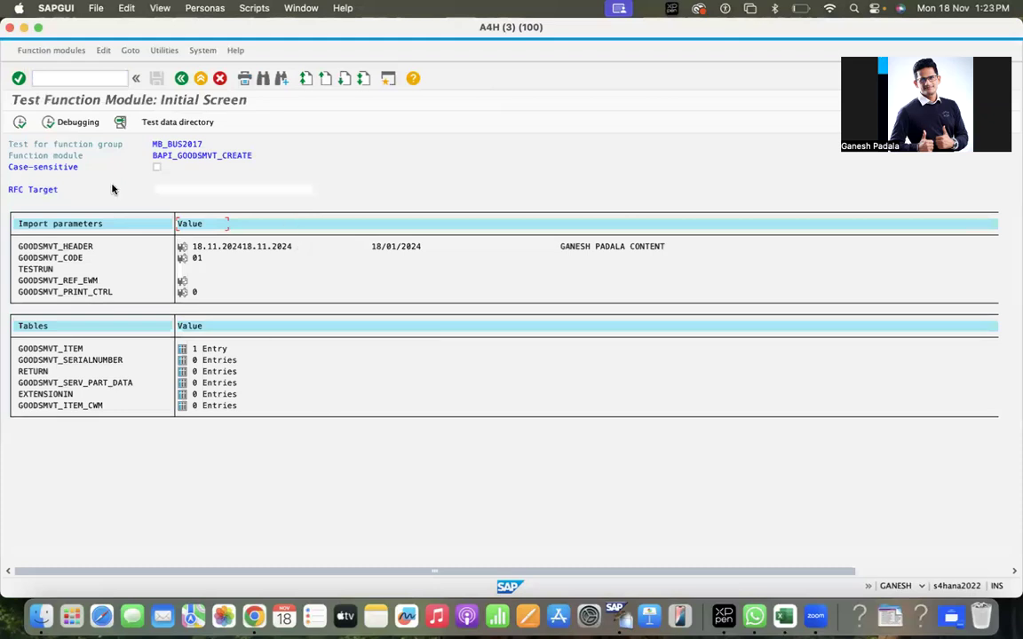
# Execute BAPI_GOODSMVT_CREATE then BAPI_TRANSACTION_COMMIT, saving the sequence as TEST03.
pyautogui.click(18, 124)
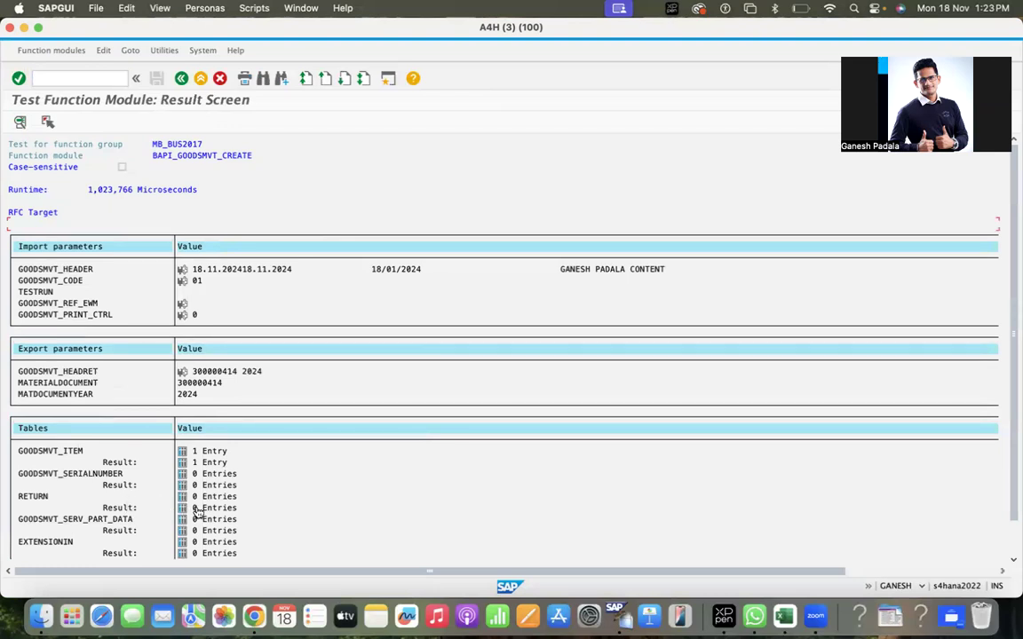
pyautogui.click(181, 79)
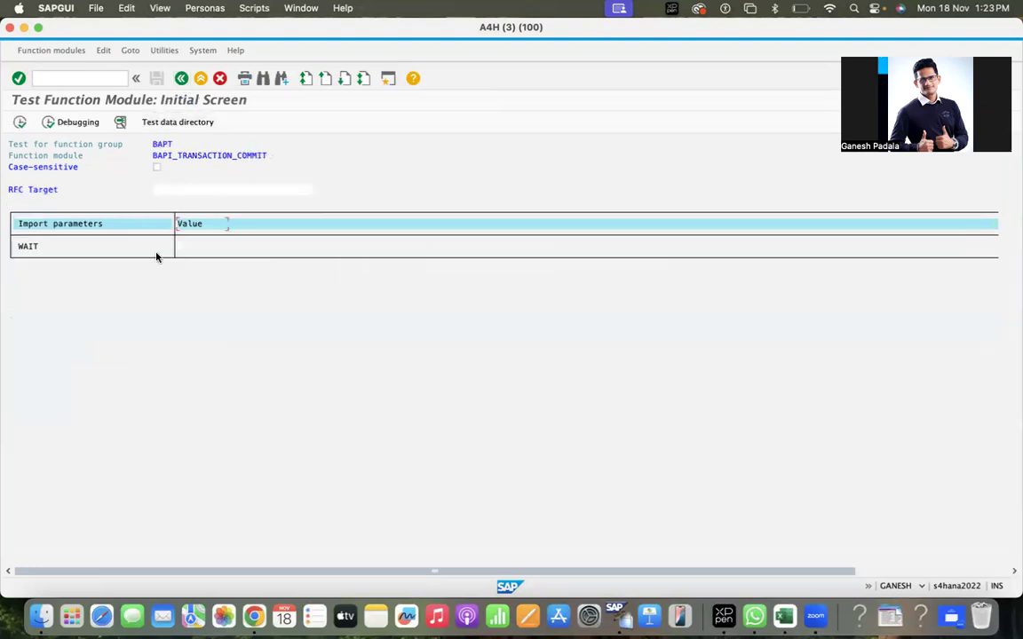
pyautogui.click(18, 124)
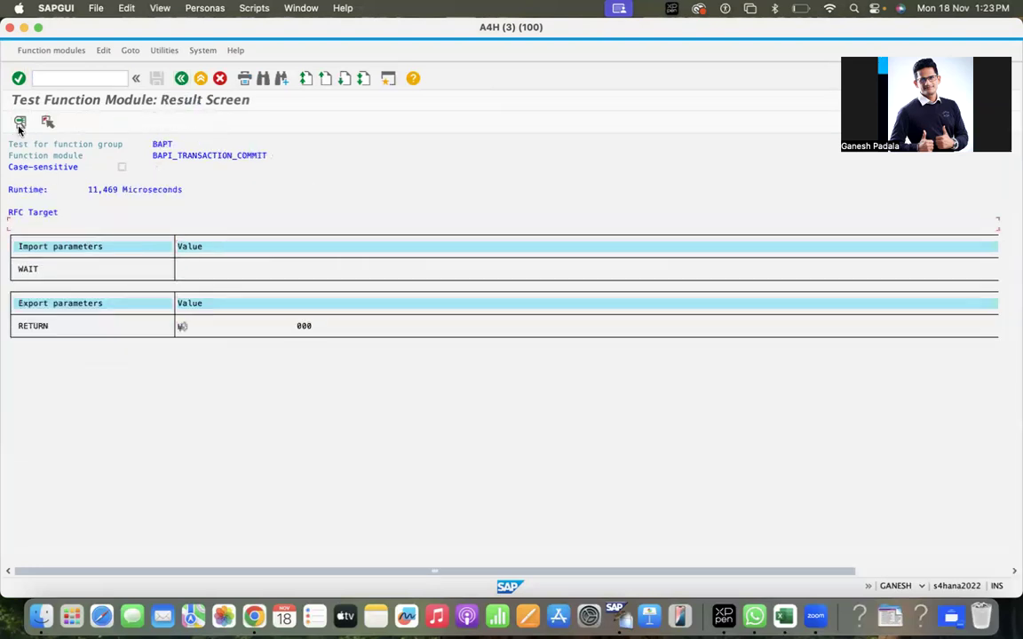
pyautogui.click(180, 79)
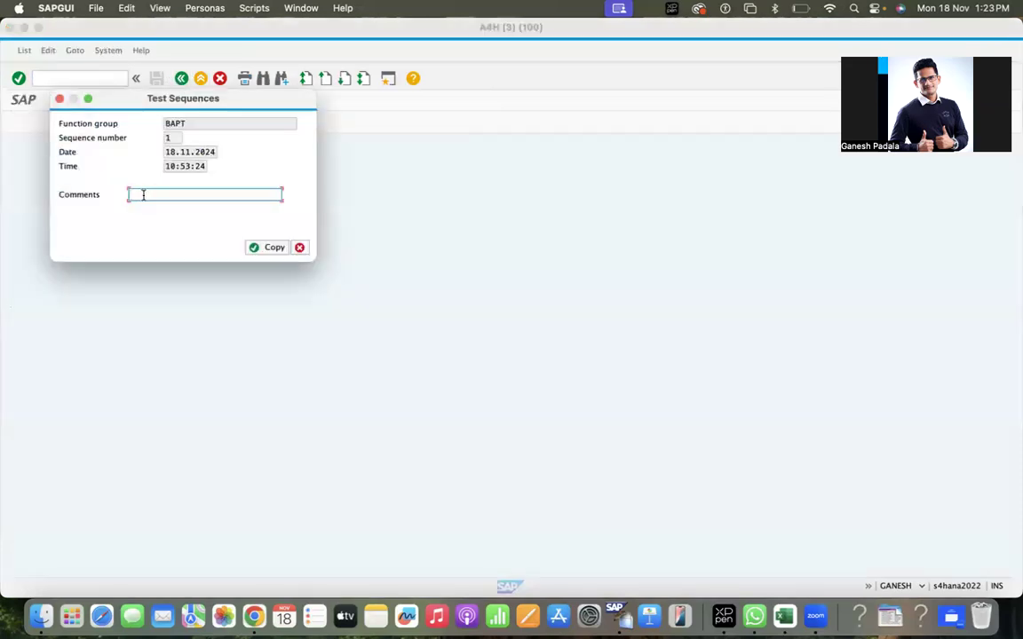
pyautogui.press('capslock')
pyautogui.write('T')
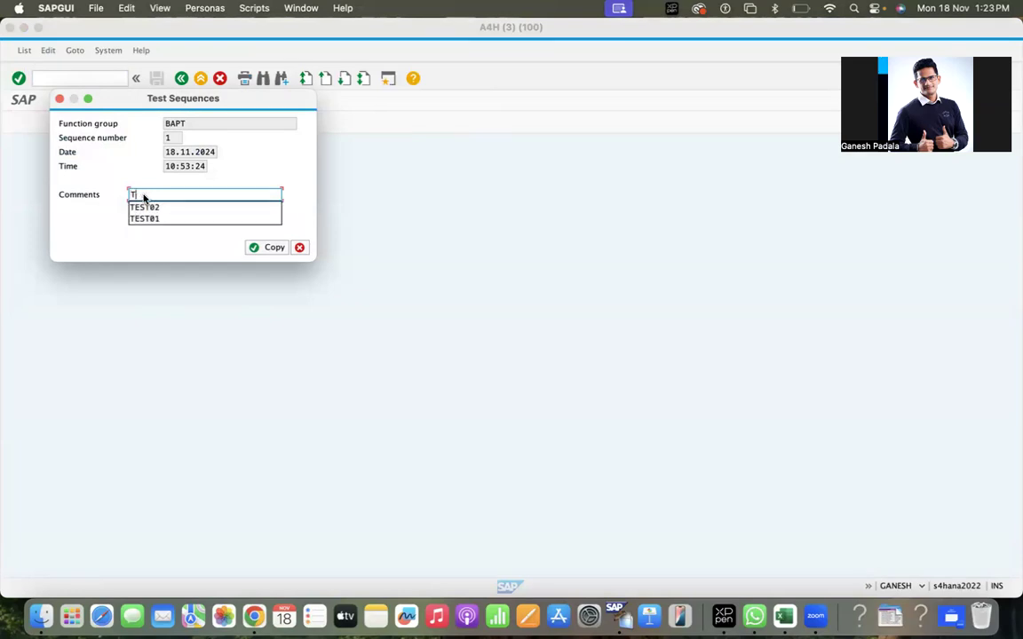
pyautogui.write('esT03')
pyautogui.press('Return')
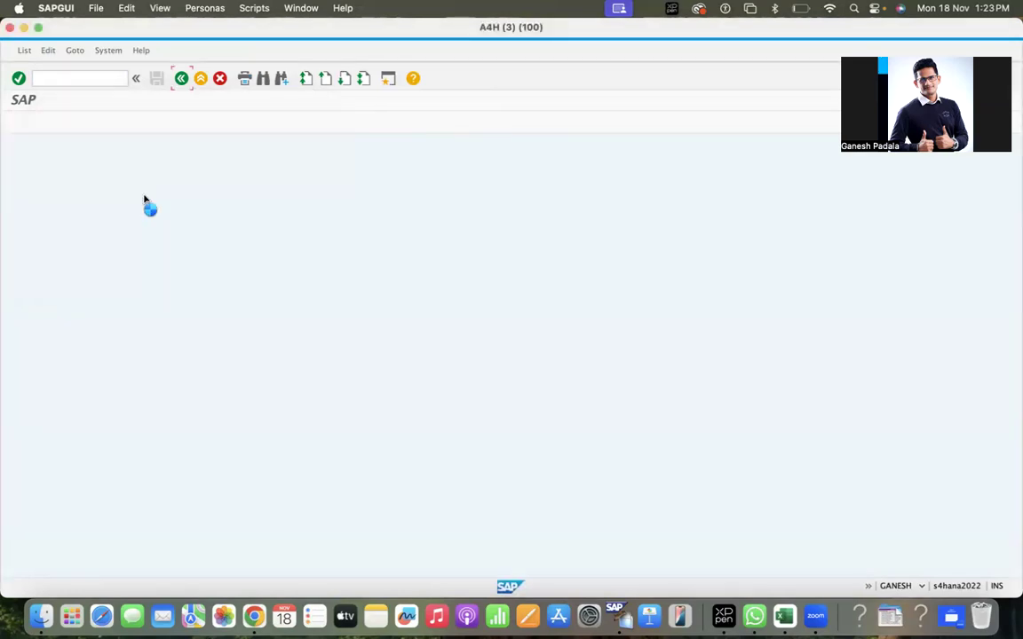
# Reopen the test, acknowledge the interface notice, and view the saved test data directory.
pyautogui.click(77, 124)
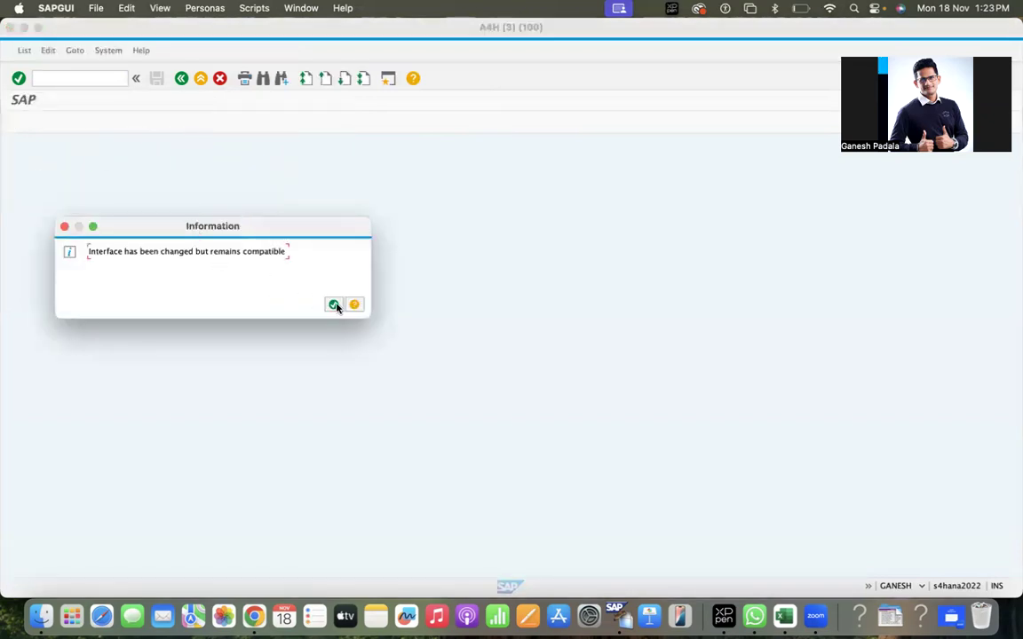
pyautogui.click(333, 304)
pyautogui.click(179, 122)
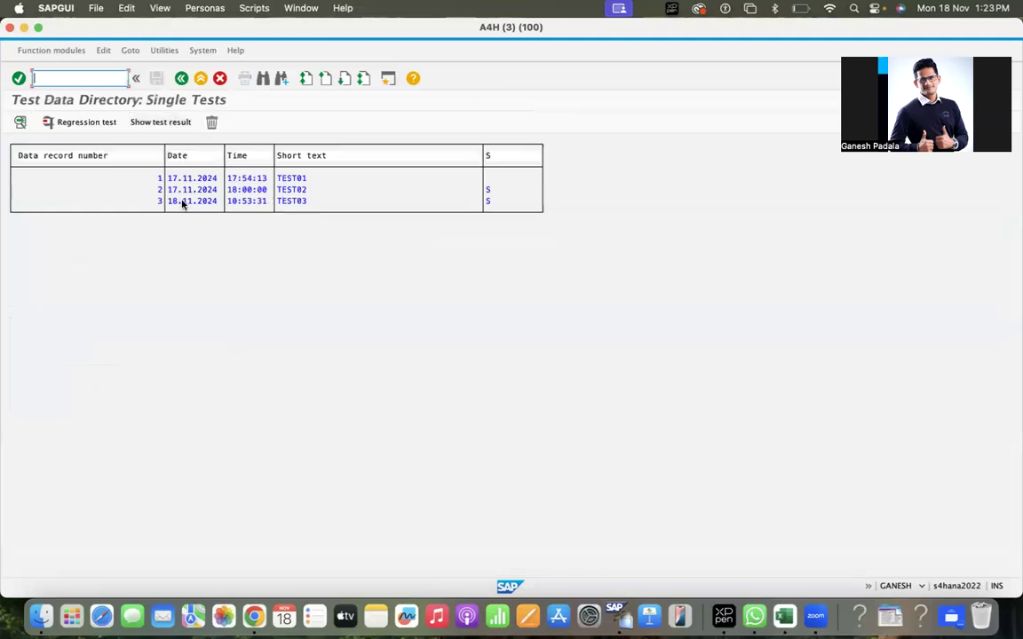
pyautogui.click(181, 79)
pyautogui.click(181, 80)
pyautogui.click(180, 79)
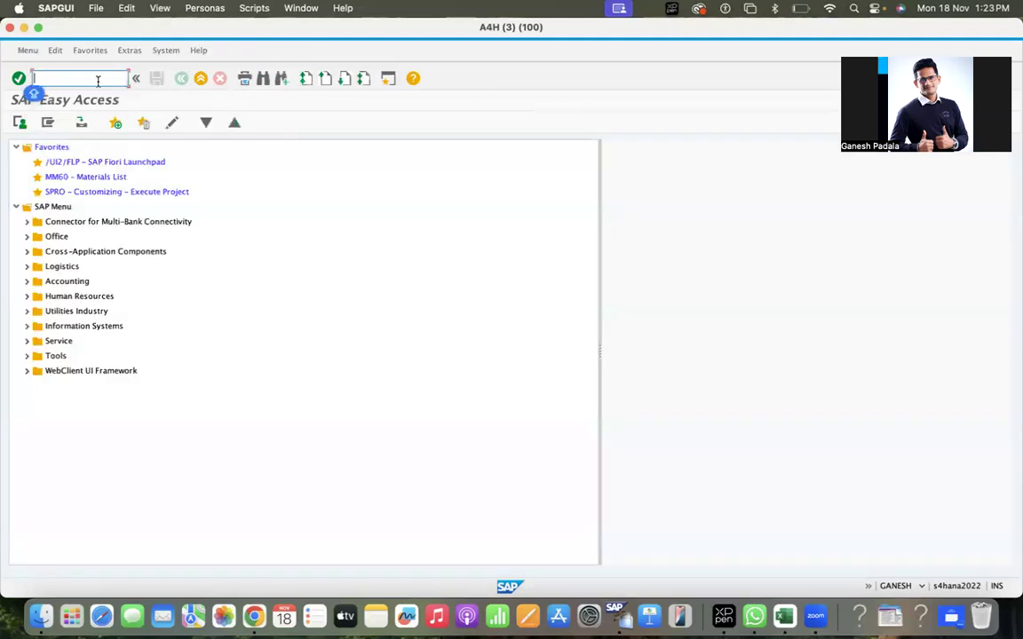
pyautogui.write('/NME23N')
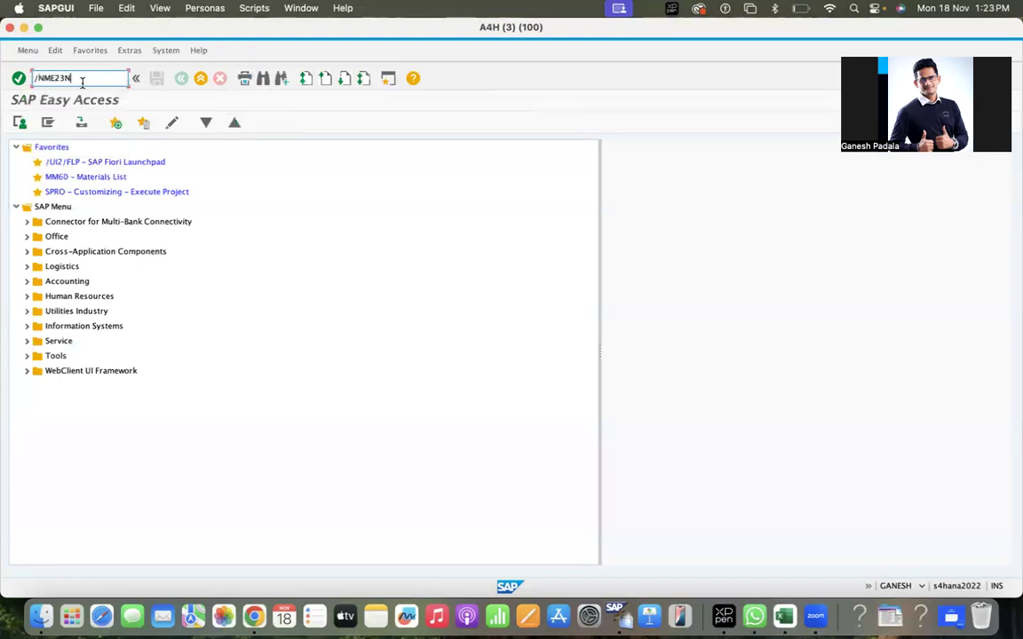
pyautogui.press('Return')
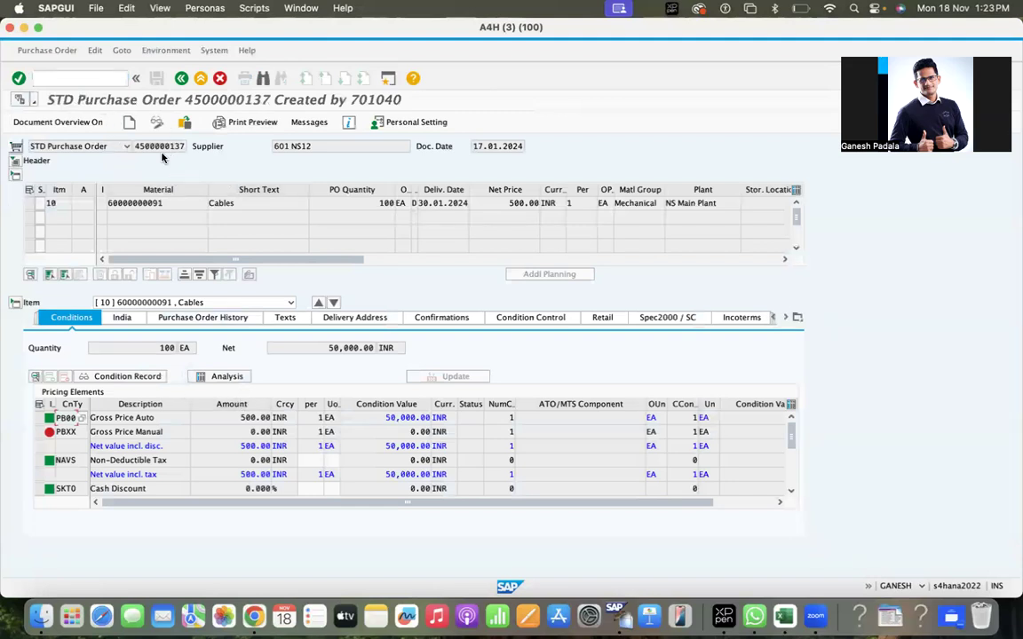
pyautogui.click(214, 321)
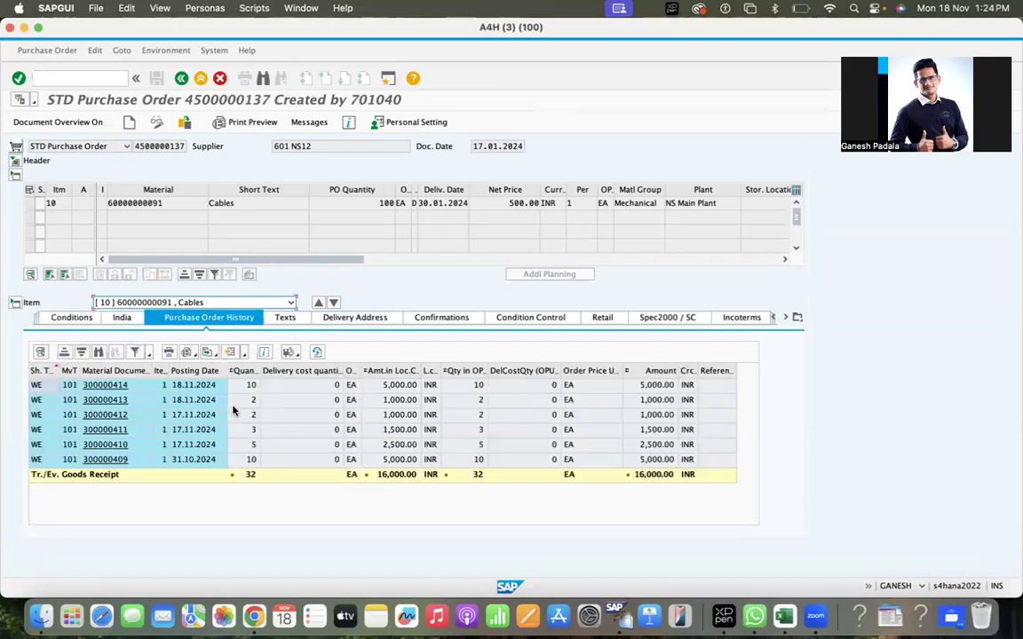
pyautogui.click(257, 401)
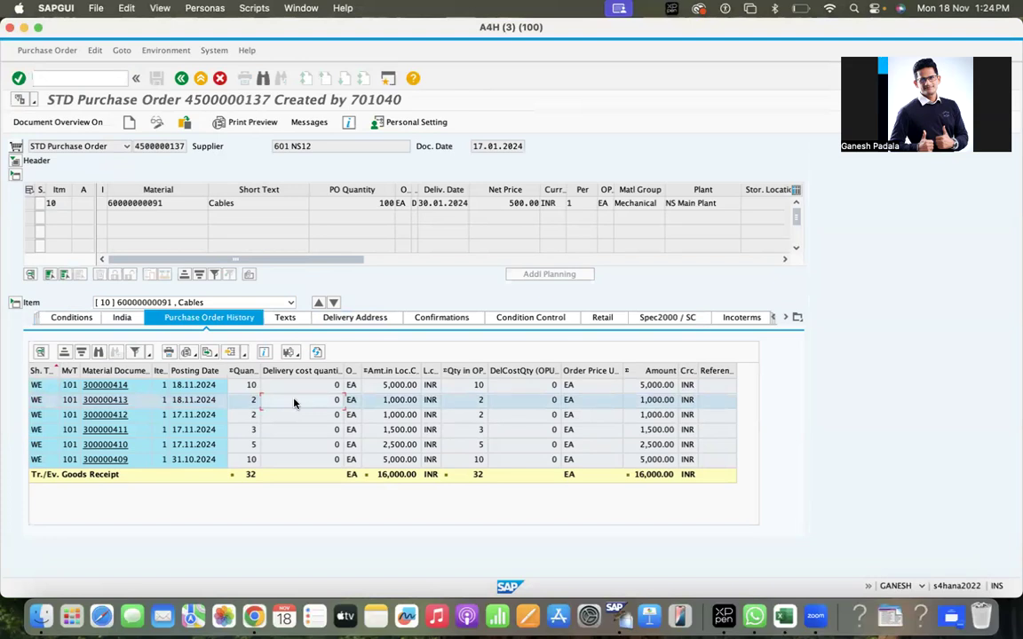
pyautogui.click(182, 387)
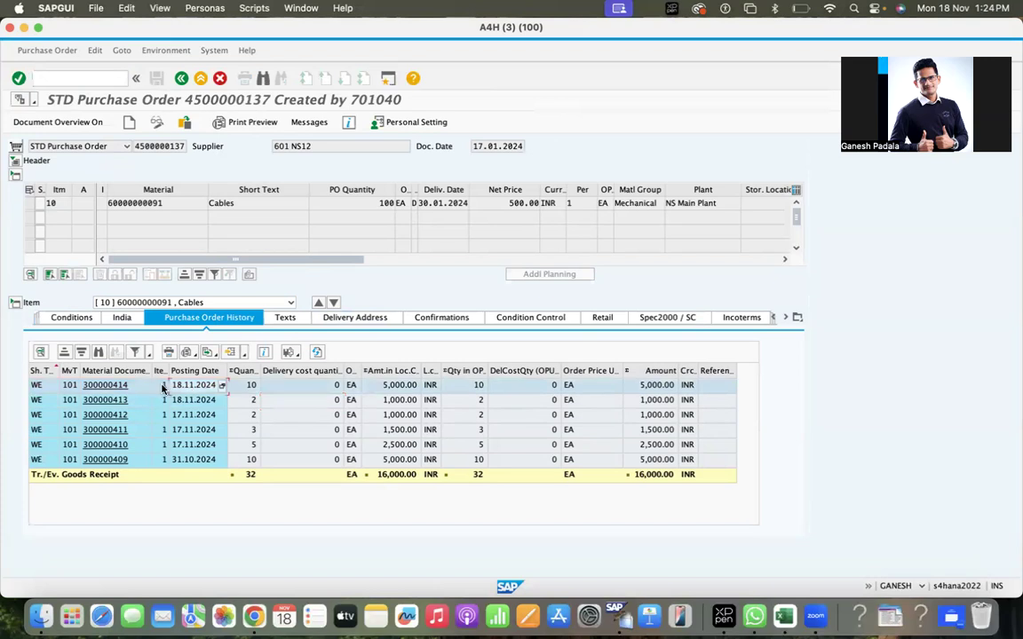
# Open material document 300000414 and check its Bill of Lading date and header text.
pyautogui.click(114, 387)
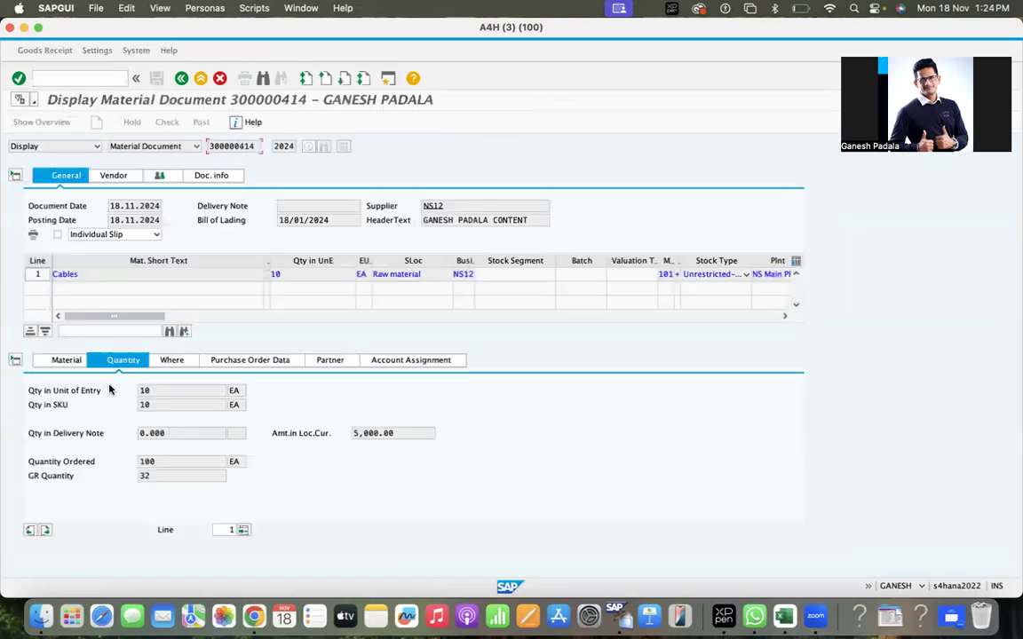
pyautogui.moveTo(335, 220); pyautogui.dragTo(277, 220)
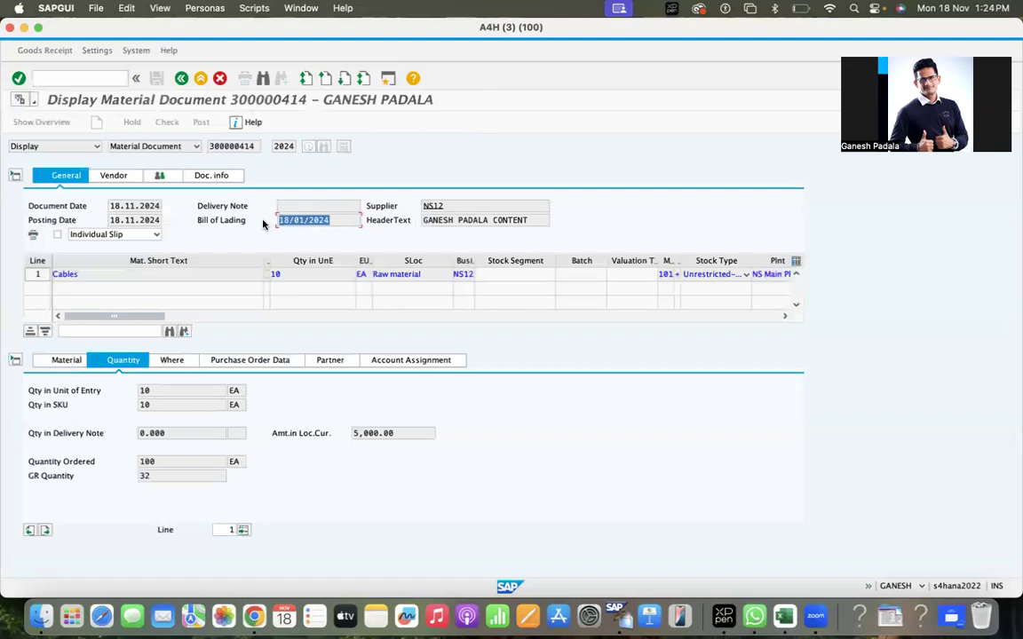
pyautogui.moveTo(530, 220); pyautogui.dragTo(386, 221)
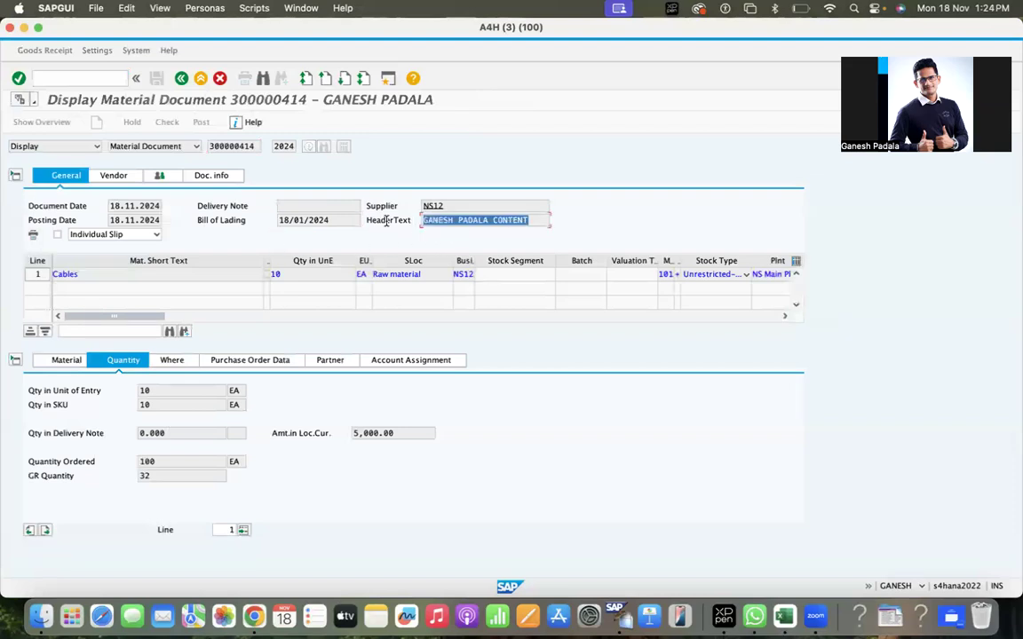
# Review the item's movement type, storage location, plant, account assignment, quantity and material details.
pyautogui.click(179, 360)
pyautogui.click(228, 417)
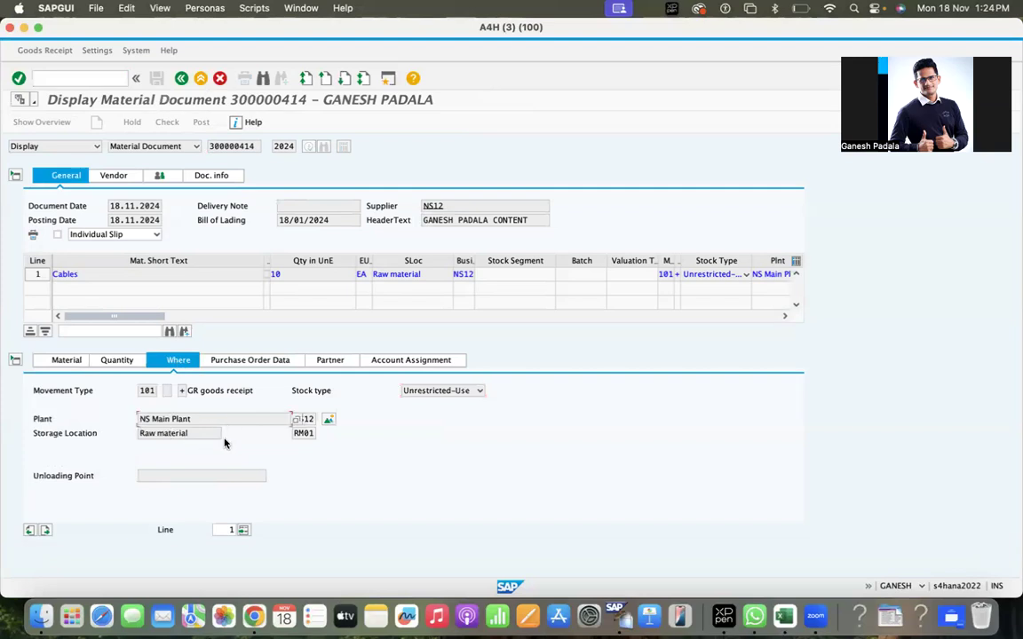
pyautogui.click(404, 360)
pyautogui.click(119, 361)
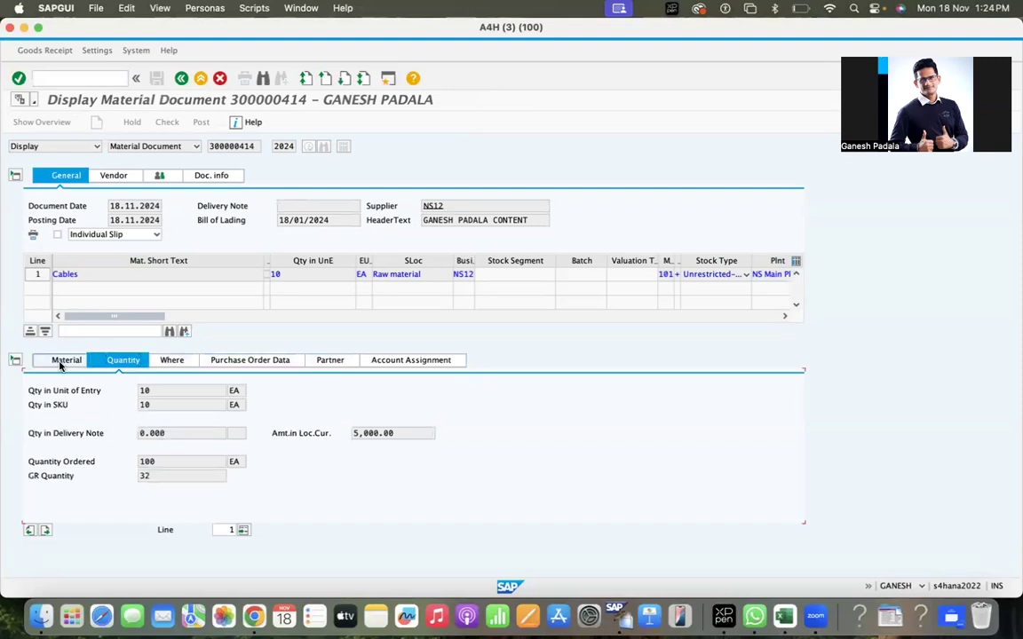
pyautogui.click(62, 362)
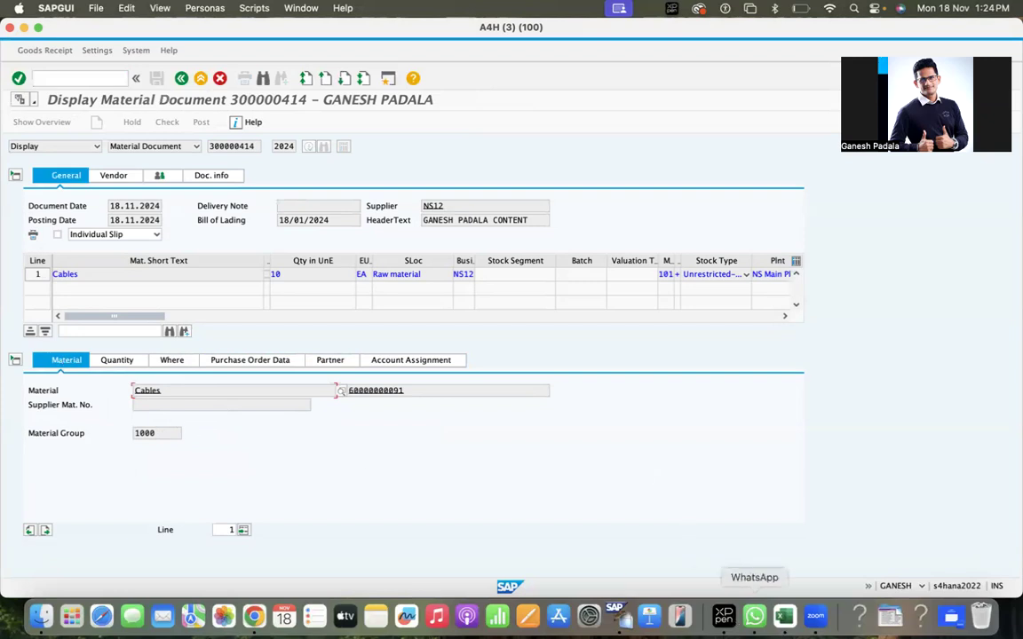
# In the Excel mapping sheet, go over the ENTRY_UOM_ISO and Goods Movement Code rows.
pyautogui.click(795, 616)
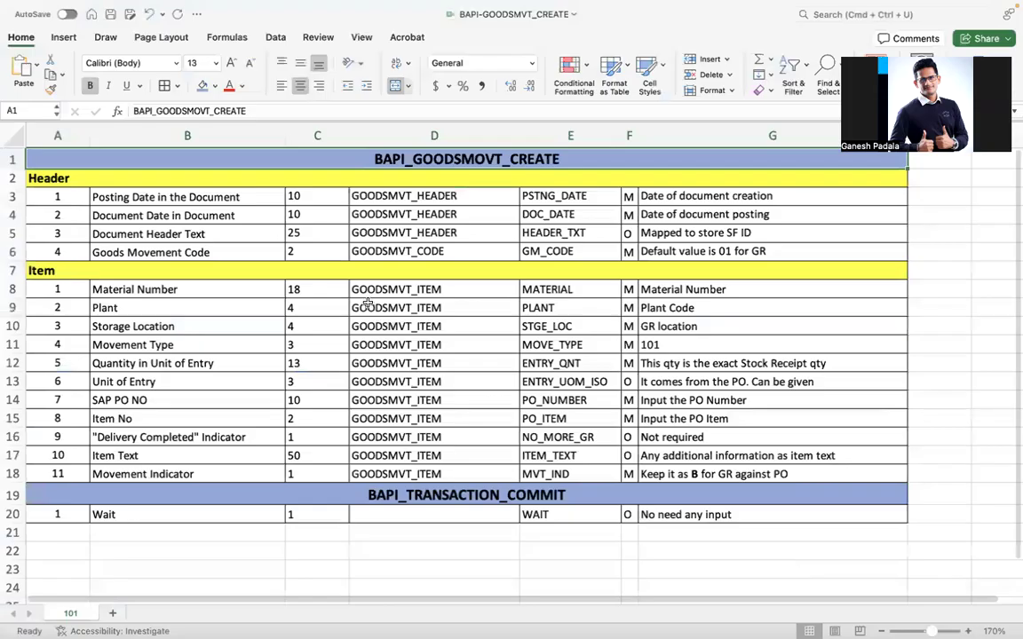
pyautogui.click(565, 382)
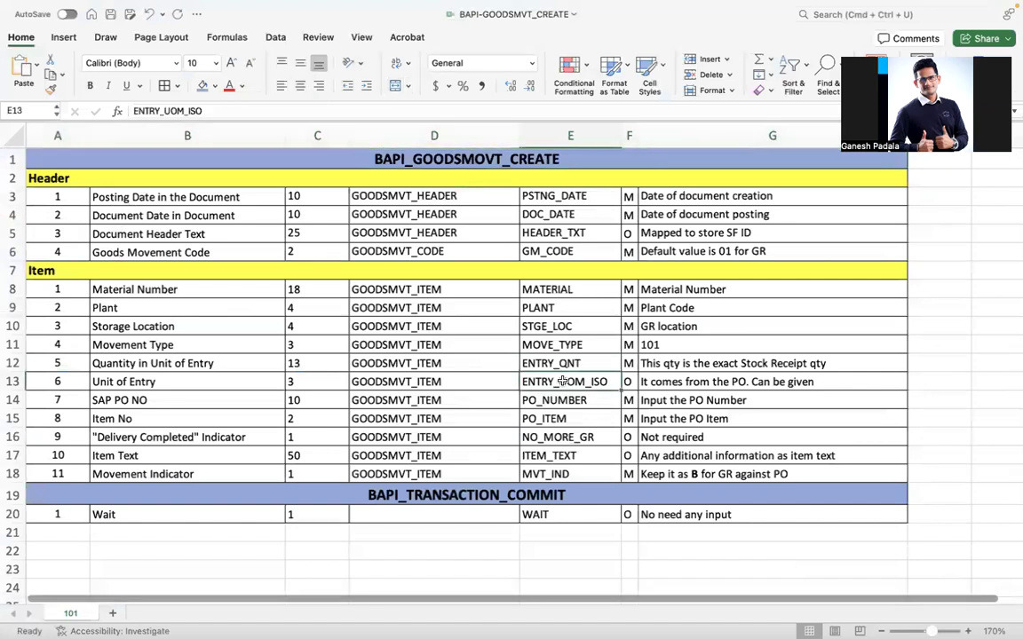
pyautogui.click(126, 249)
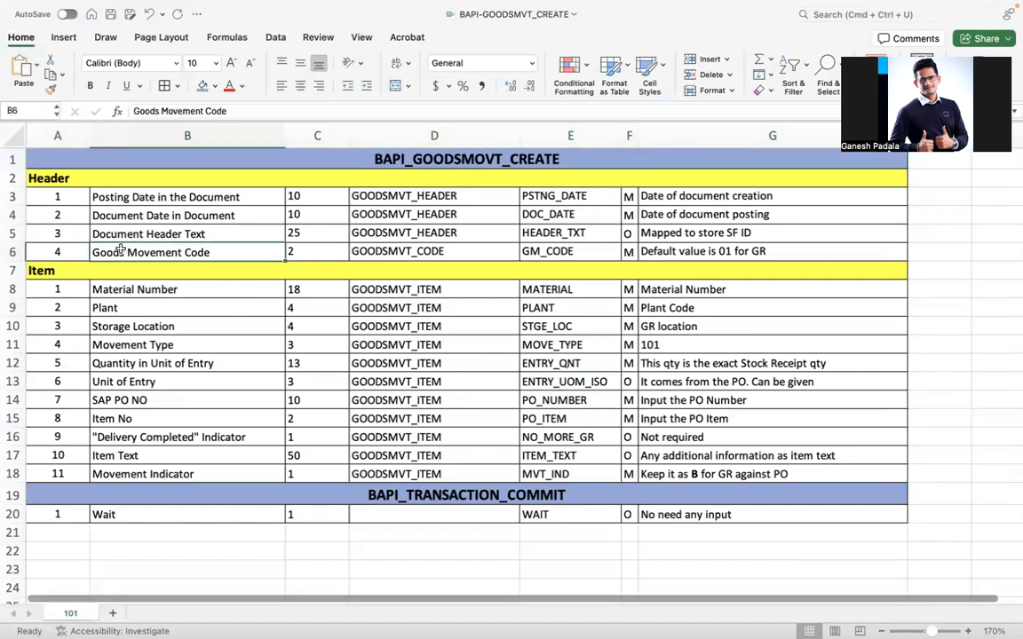